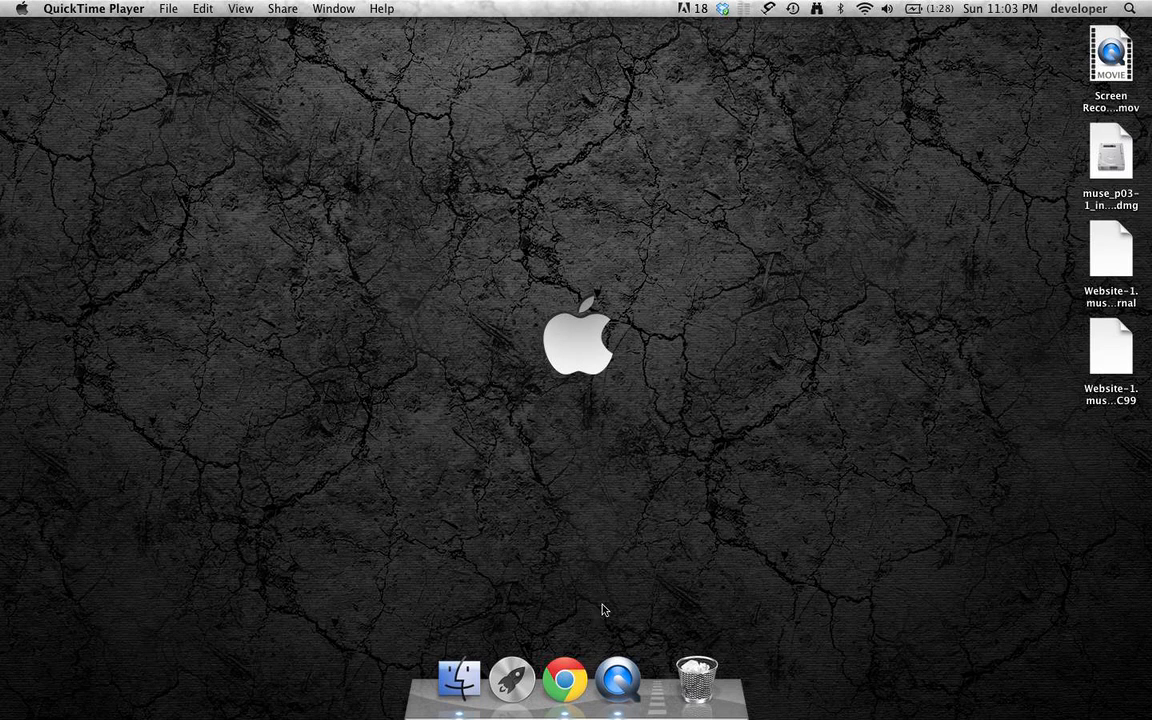
Switch to Chrome and open the muse.adobe.com website
{"action": "left_click", "coordinate": [565, 680]}
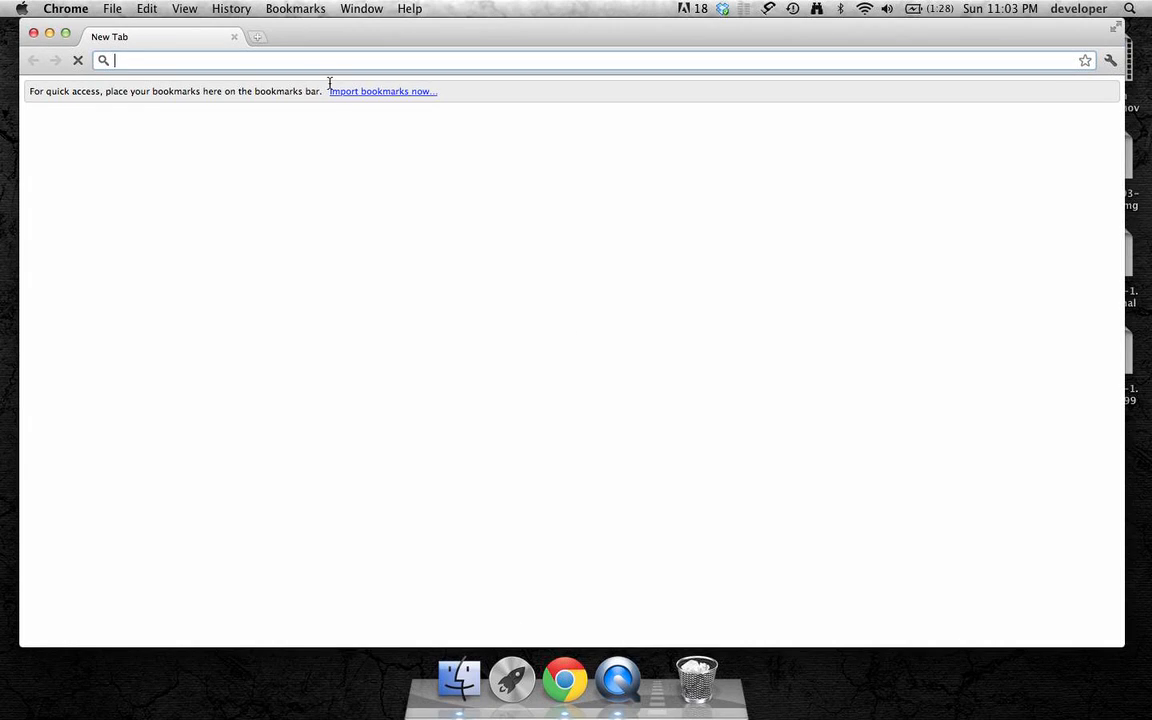
{"action": "type", "text": "mus"}
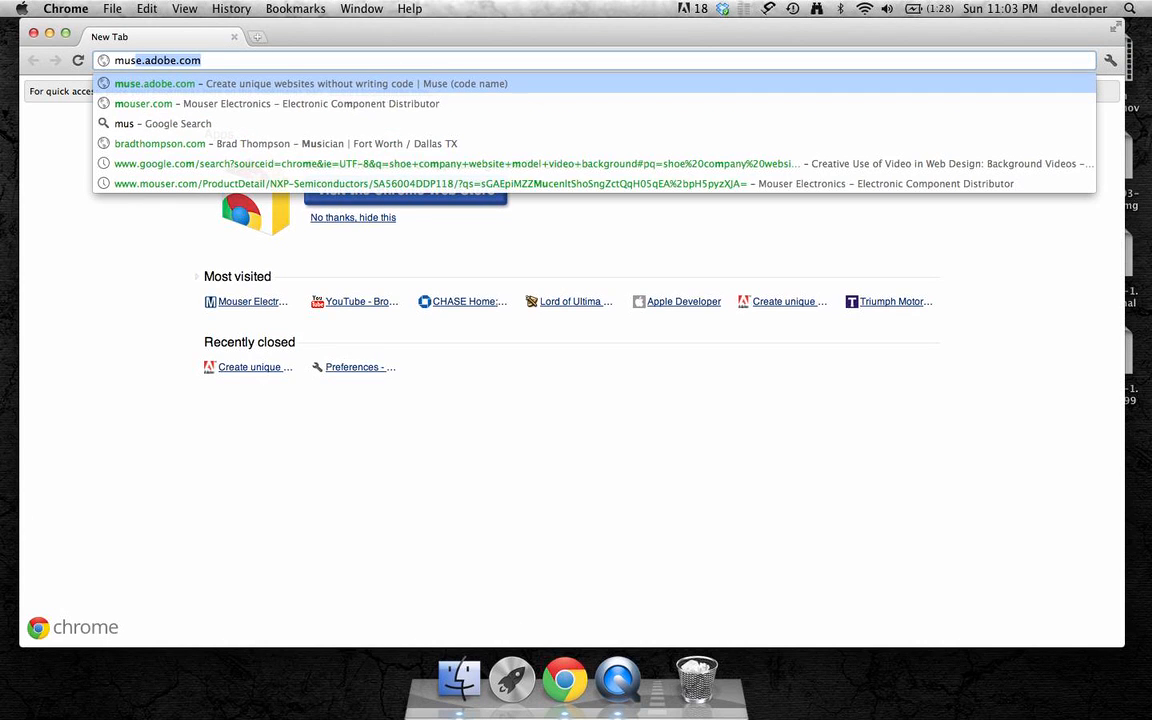
{"action": "type", "text": "e.adobe"}
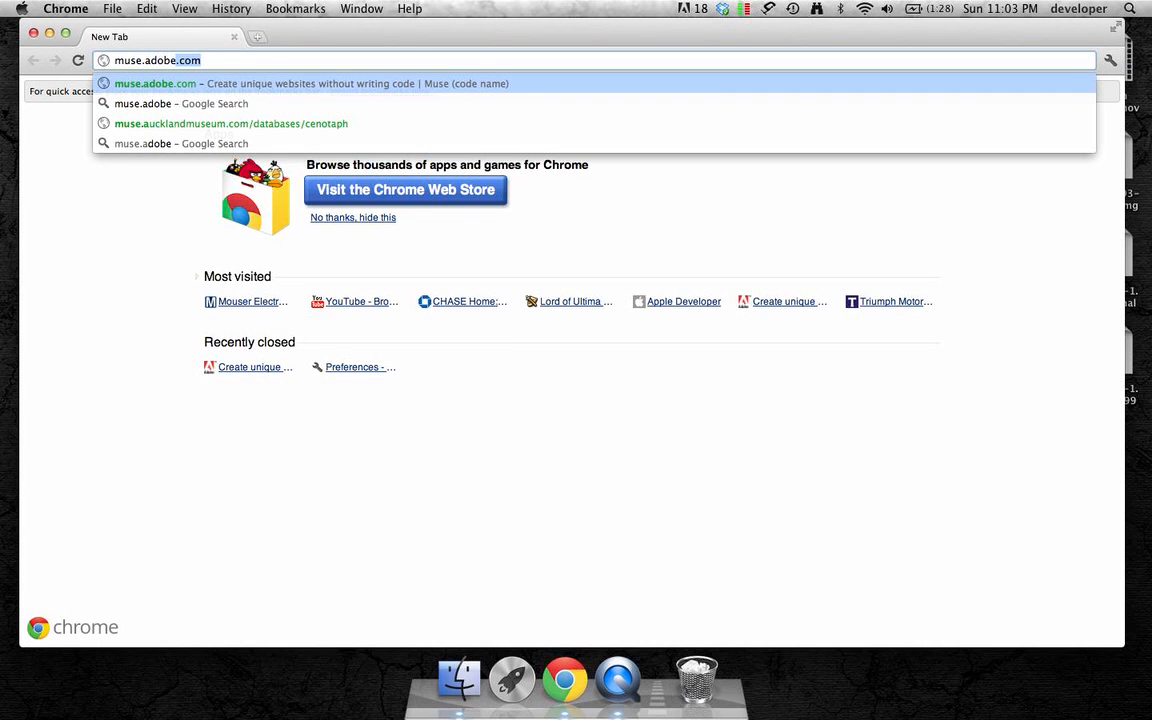
{"action": "key", "text": "Return"}
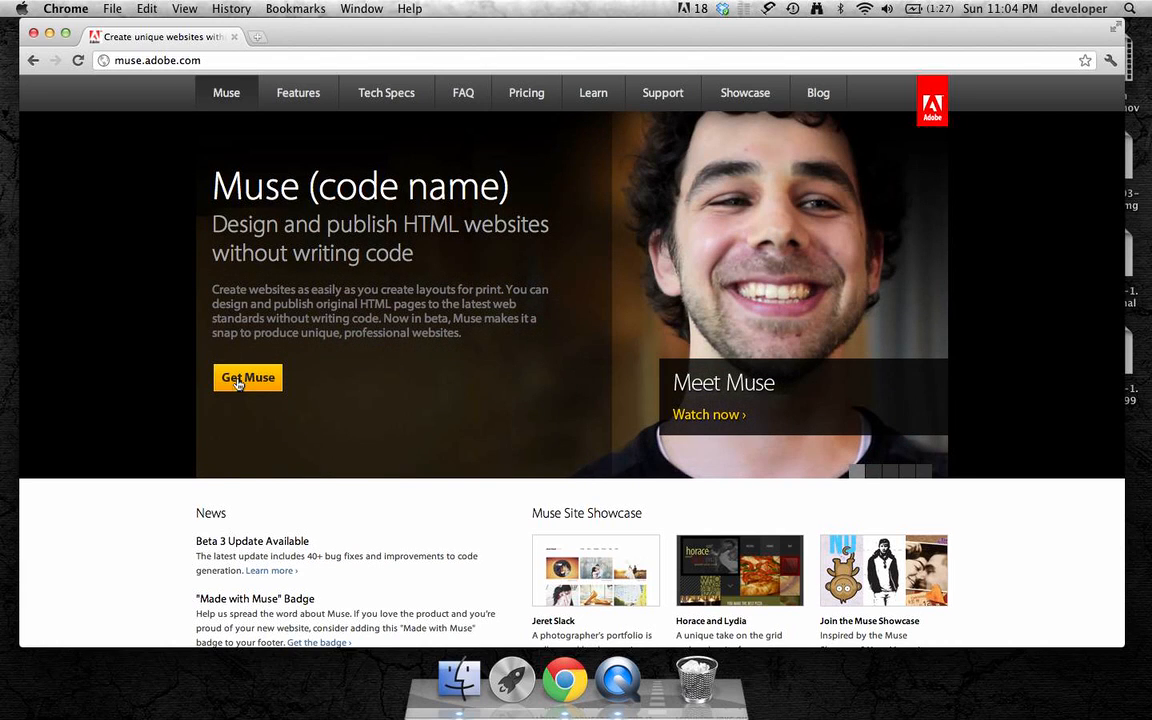
Get Muse from its home page and permanently allow the Adobe AIR Application Installer to make any connection
{"action": "left_click", "coordinate": [238, 380]}
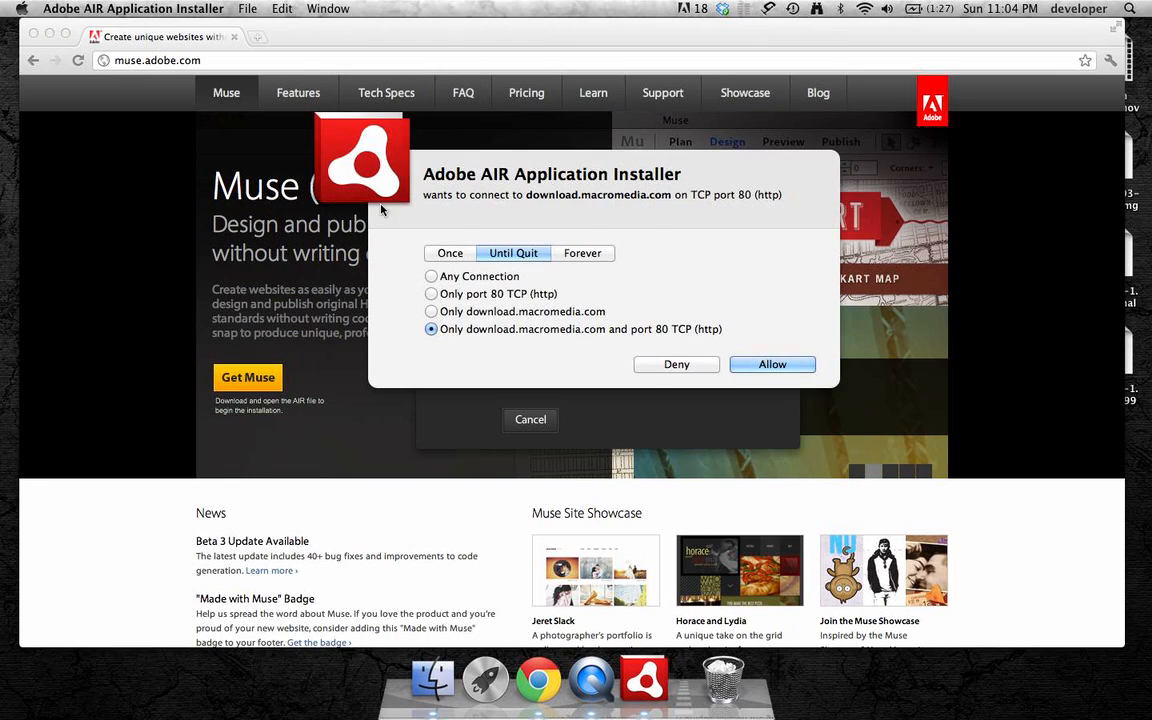
{"action": "left_click", "coordinate": [570, 255]}
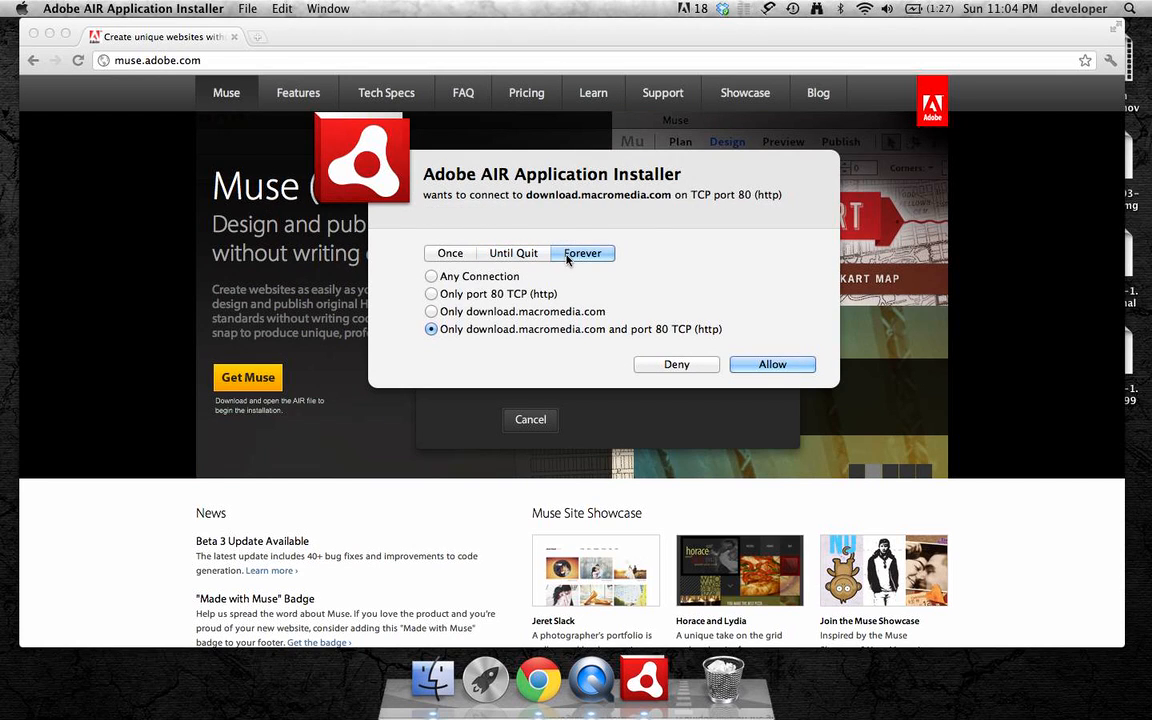
{"action": "left_click", "coordinate": [462, 276]}
{"action": "left_click", "coordinate": [772, 366]}
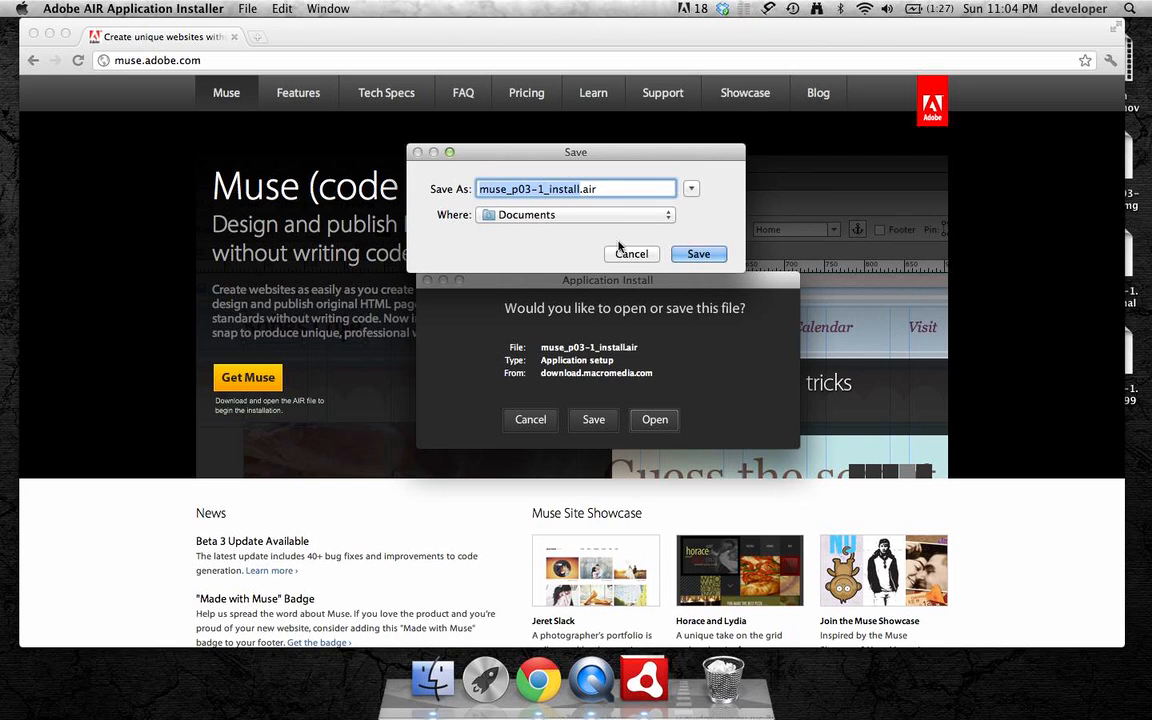
Open the Muse installer directly without saving it, and install Muse in /Applications with start after installation enabled
{"action": "left_click", "coordinate": [631, 253]}
{"action": "left_click", "coordinate": [655, 419]}
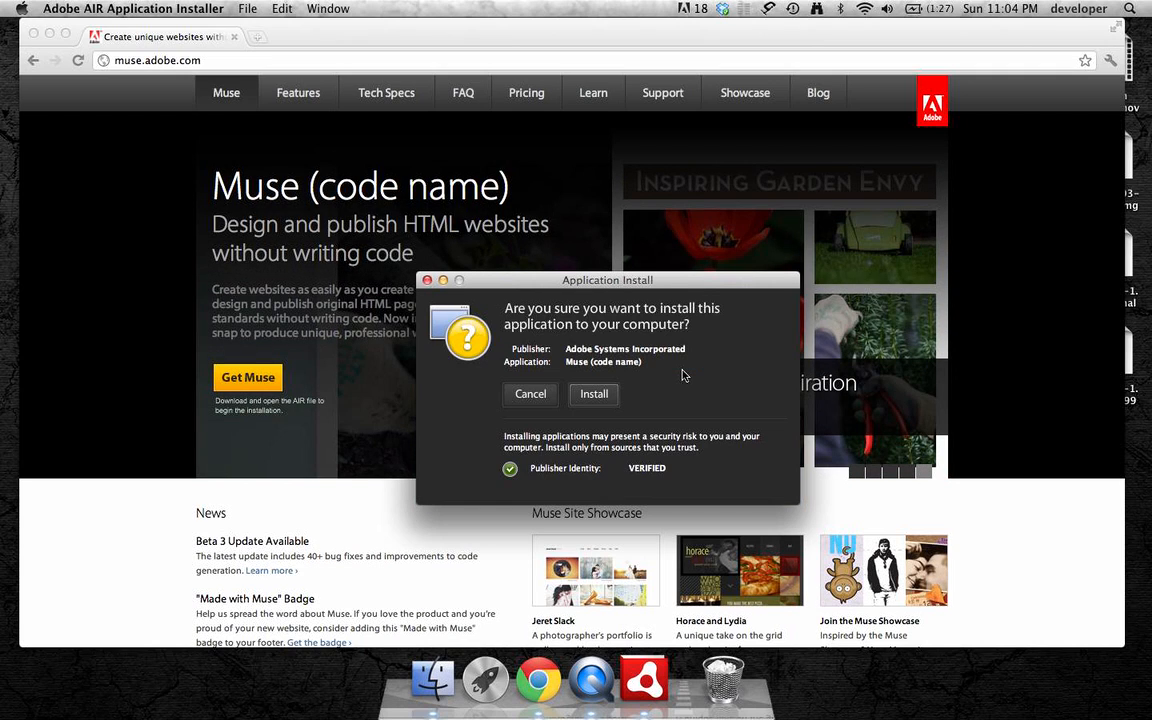
{"action": "left_click", "coordinate": [606, 390]}
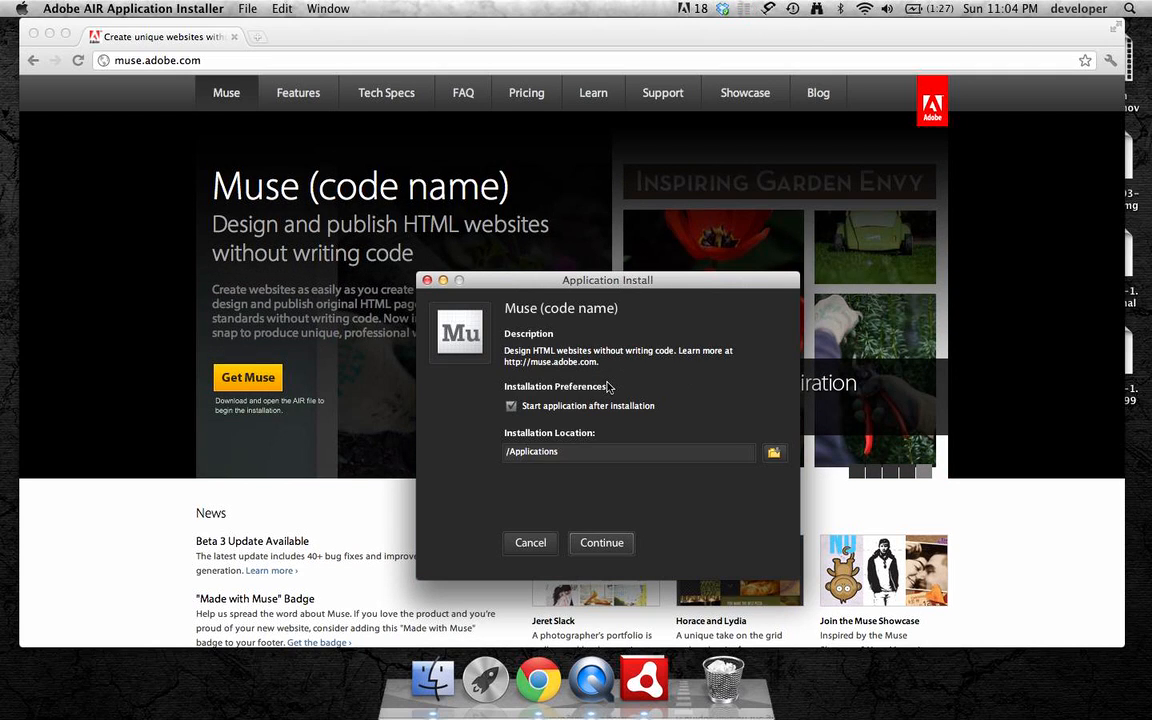
{"action": "left_click", "coordinate": [595, 542]}
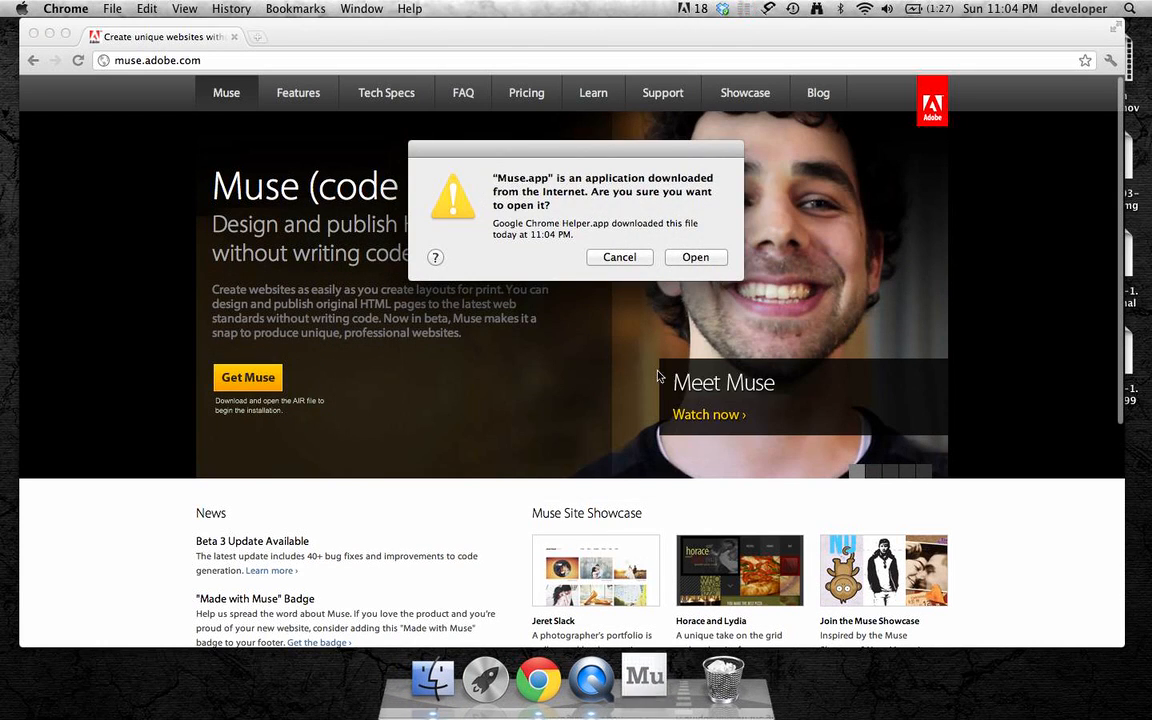
Approve opening the downloaded Muse application, close the browser window, and allow Muse any connection until it quits
{"action": "left_click", "coordinate": [697, 258]}
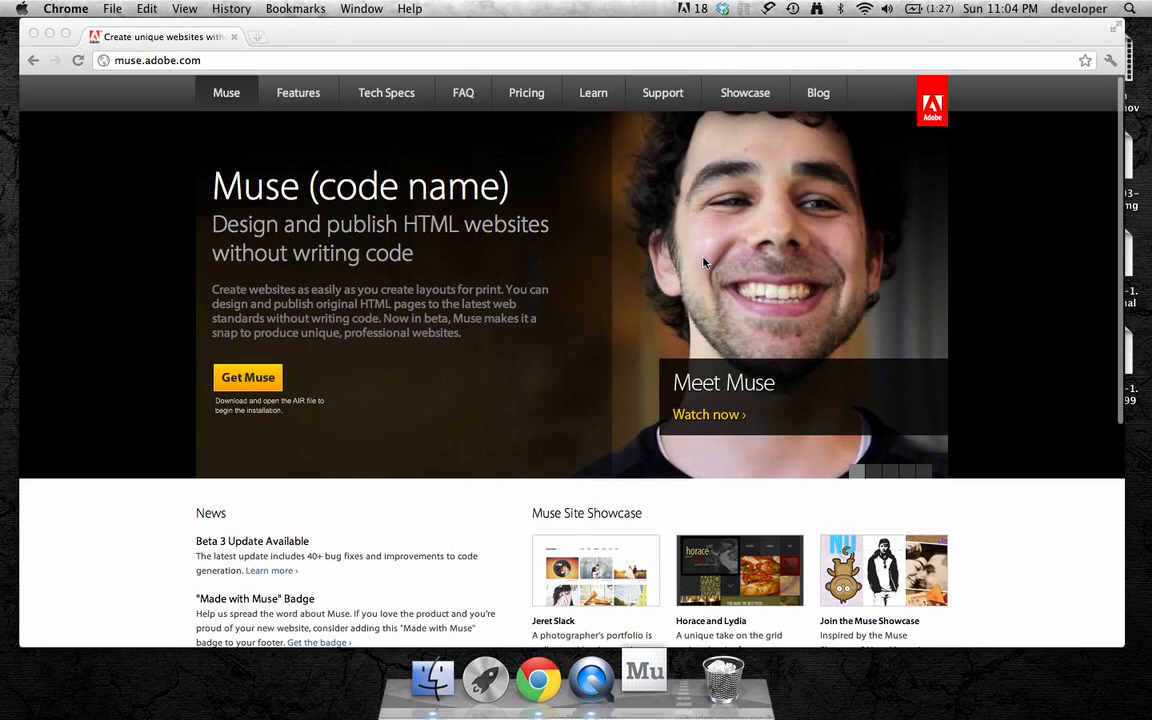
{"action": "left_click", "coordinate": [33, 34]}
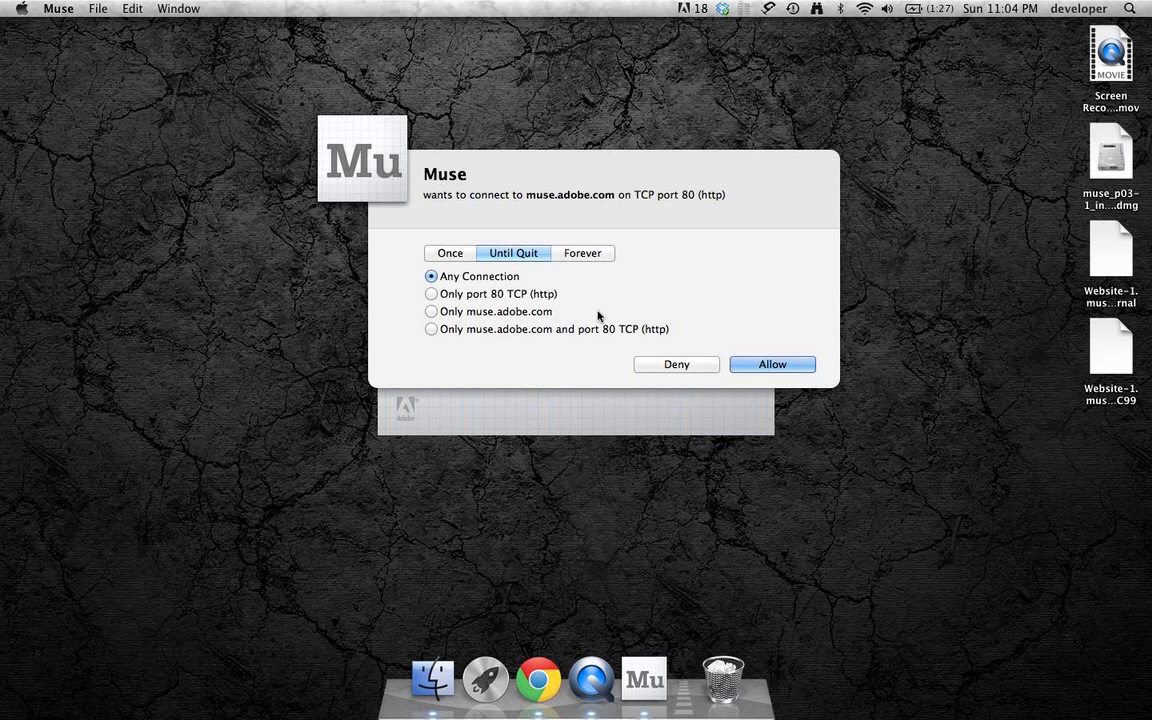
{"action": "left_click", "coordinate": [763, 363]}
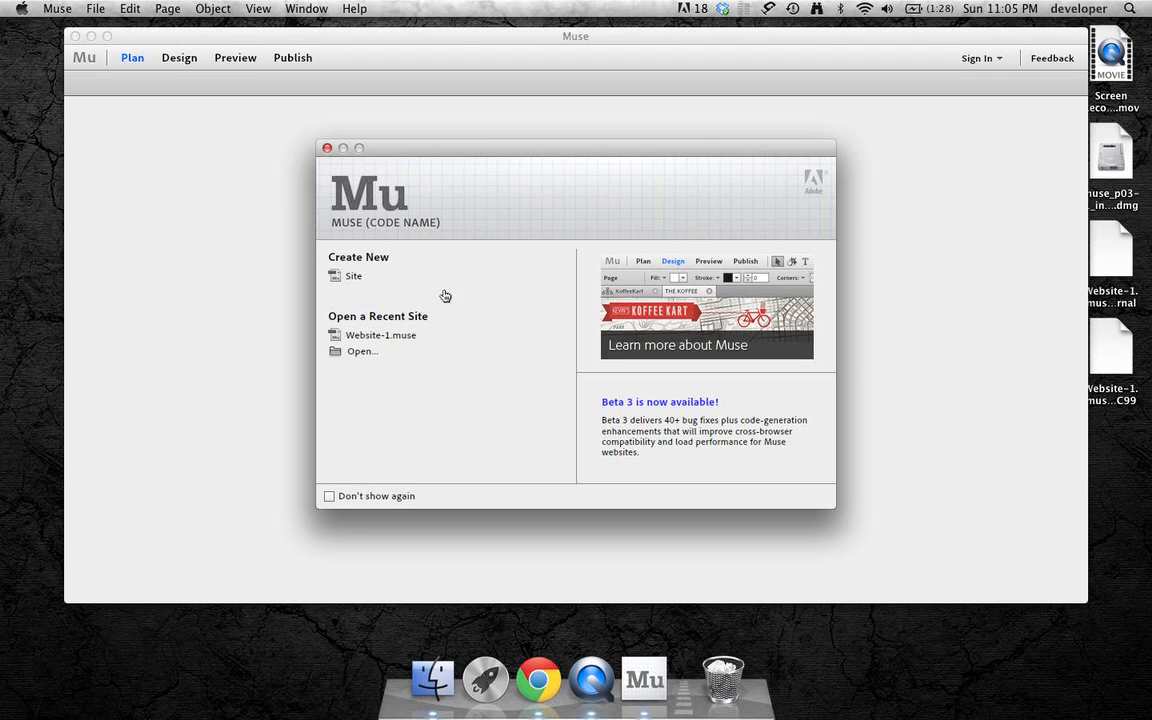
Create a new site with page width 960, minimum height 500, one column and the gutter set to 0
{"action": "left_click", "coordinate": [349, 278]}
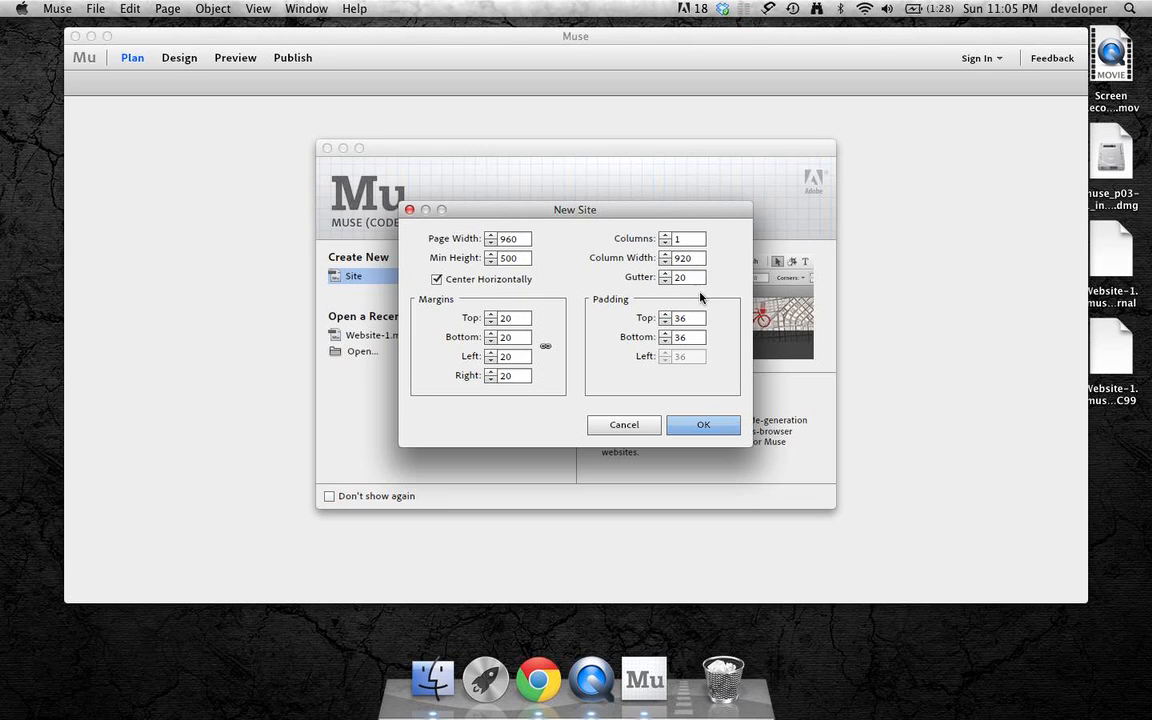
{"action": "left_click", "coordinate": [703, 430]}
{"action": "left_click", "coordinate": [666, 281]}
{"action": "key", "text": "BackSpace"}
{"action": "key", "text": "BackSpace"}
{"action": "type", "text": "0"}
{"action": "left_click", "coordinate": [700, 424]}
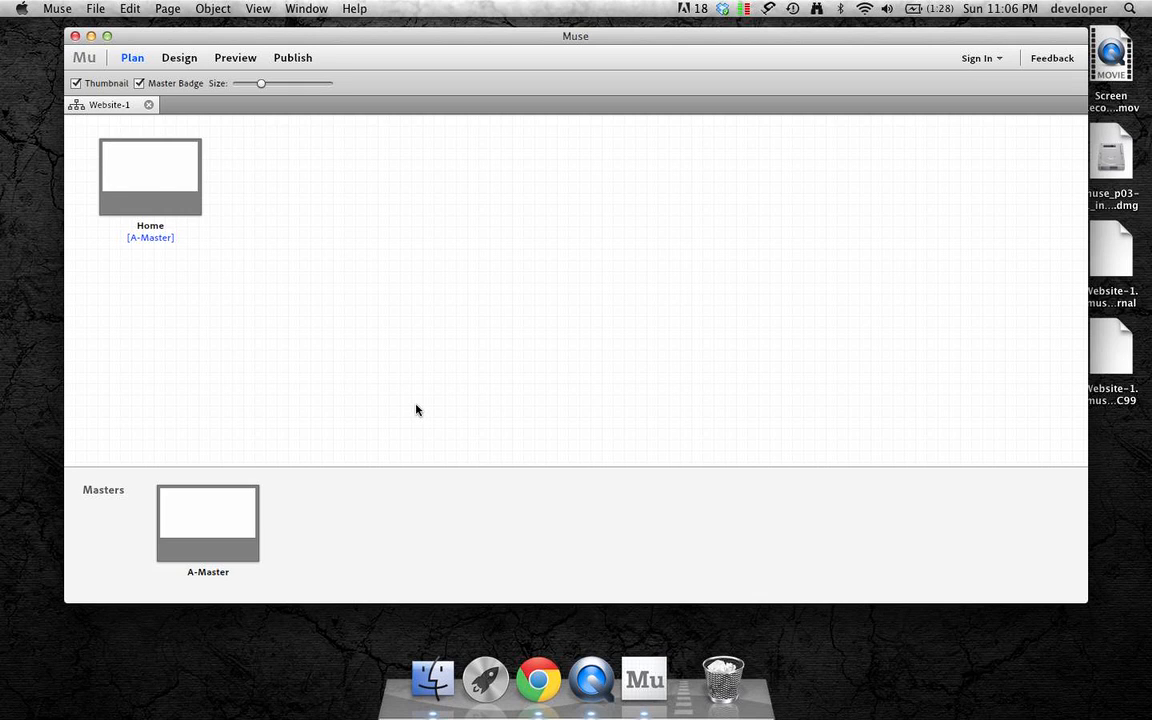
Add a second master page after A-Master and name it productsMaster
{"action": "mouse_move", "coordinate": [157, 179]}
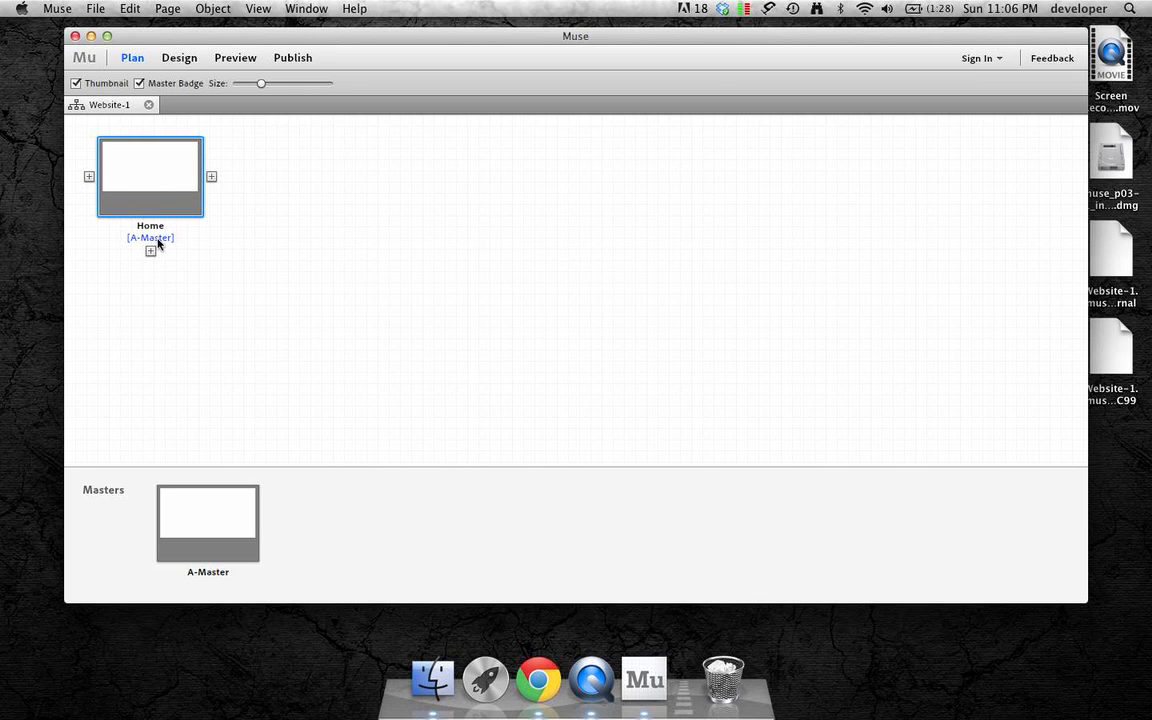
{"action": "mouse_move", "coordinate": [185, 505]}
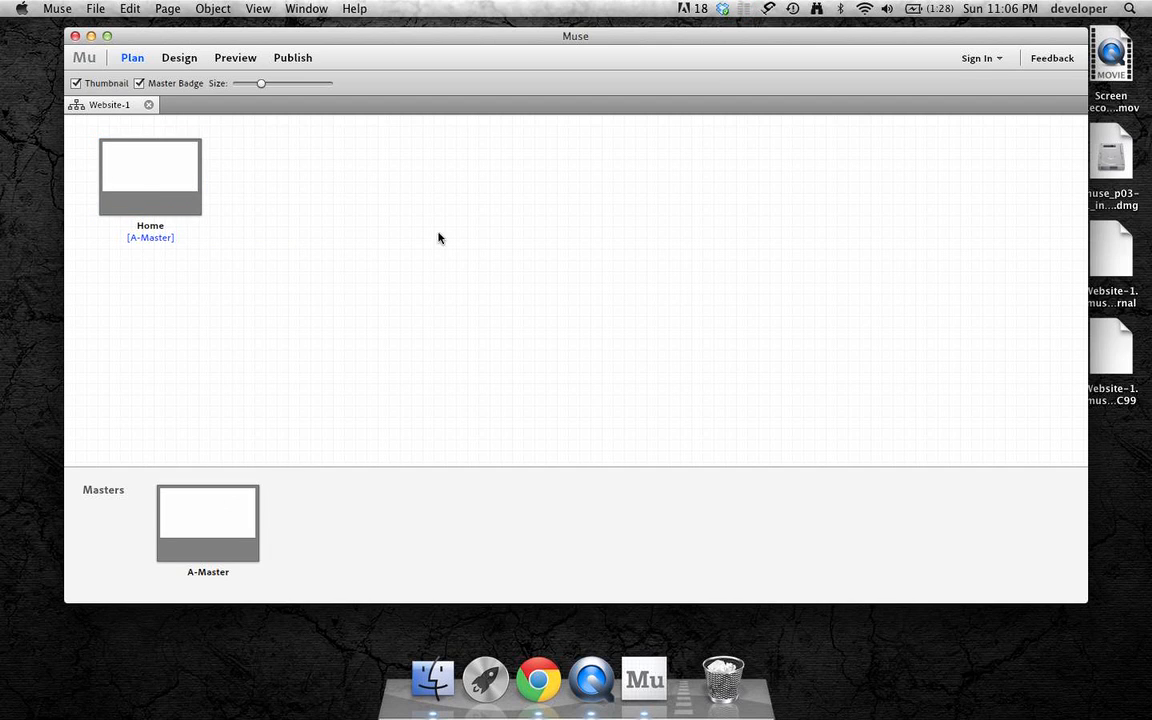
{"action": "left_click", "coordinate": [212, 505]}
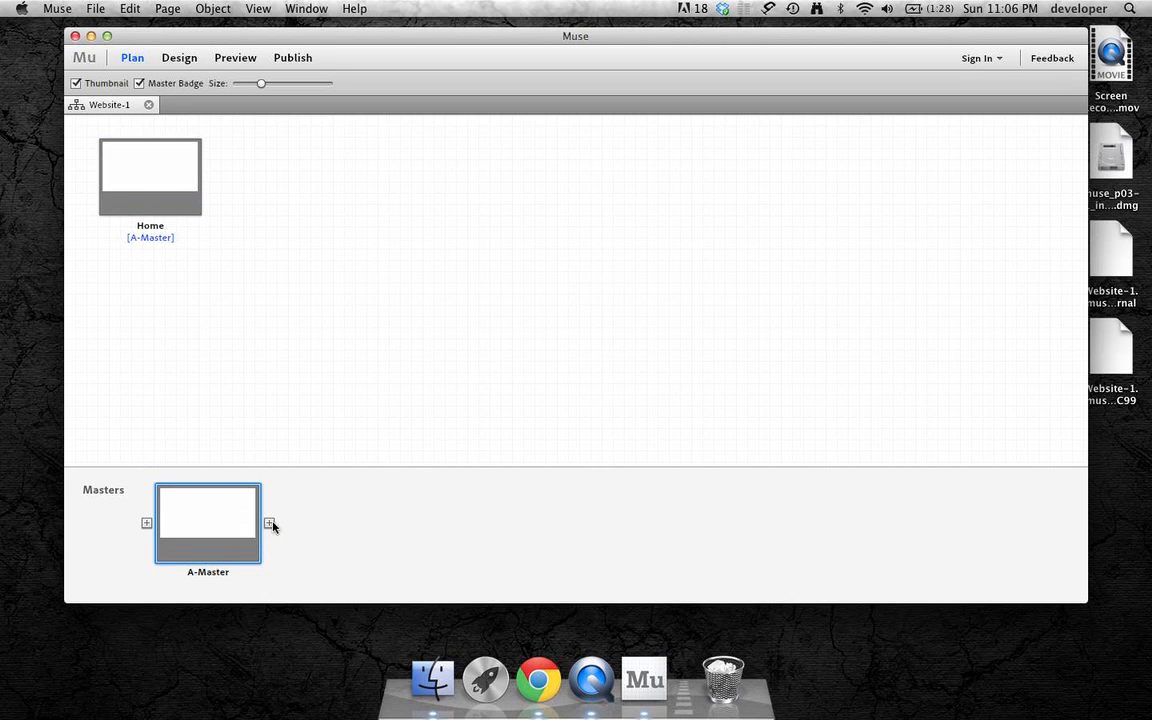
{"action": "left_click", "coordinate": [270, 524]}
{"action": "left_click", "coordinate": [496, 548]}
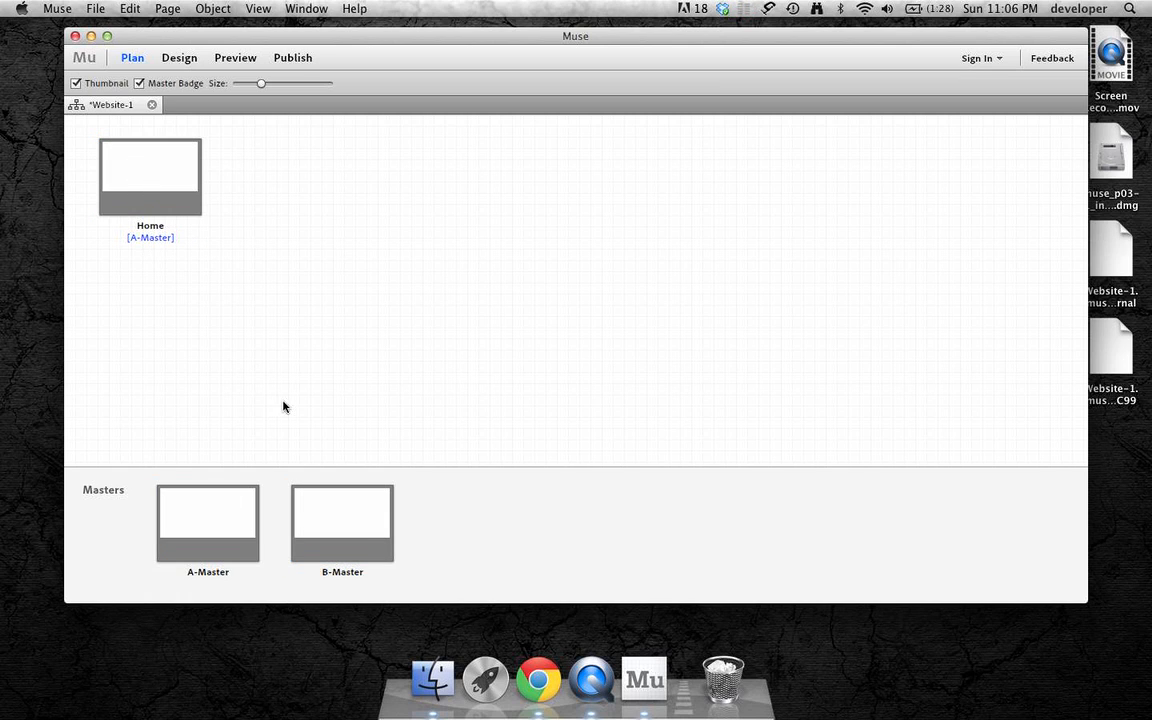
{"action": "double_click", "coordinate": [337, 572]}
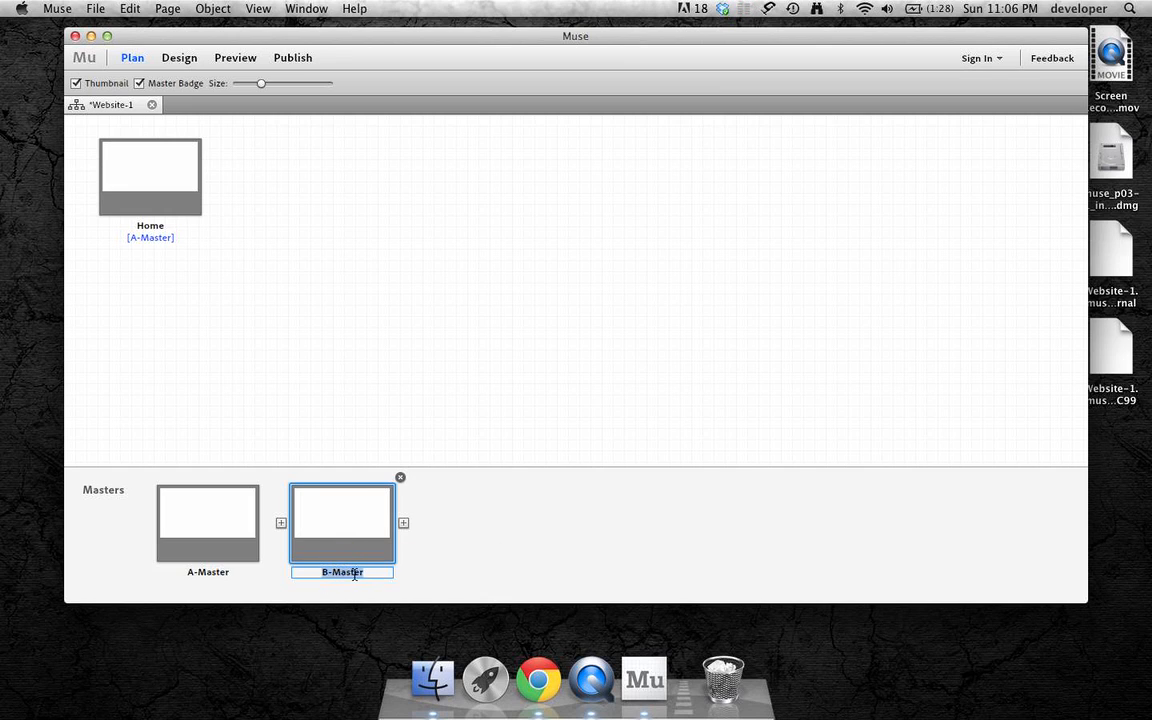
{"action": "type", "text": "productsMaster"}
Rename the A-Master master page to topMaster
{"action": "left_click", "coordinate": [206, 572]}
{"action": "double_click", "coordinate": [206, 572]}
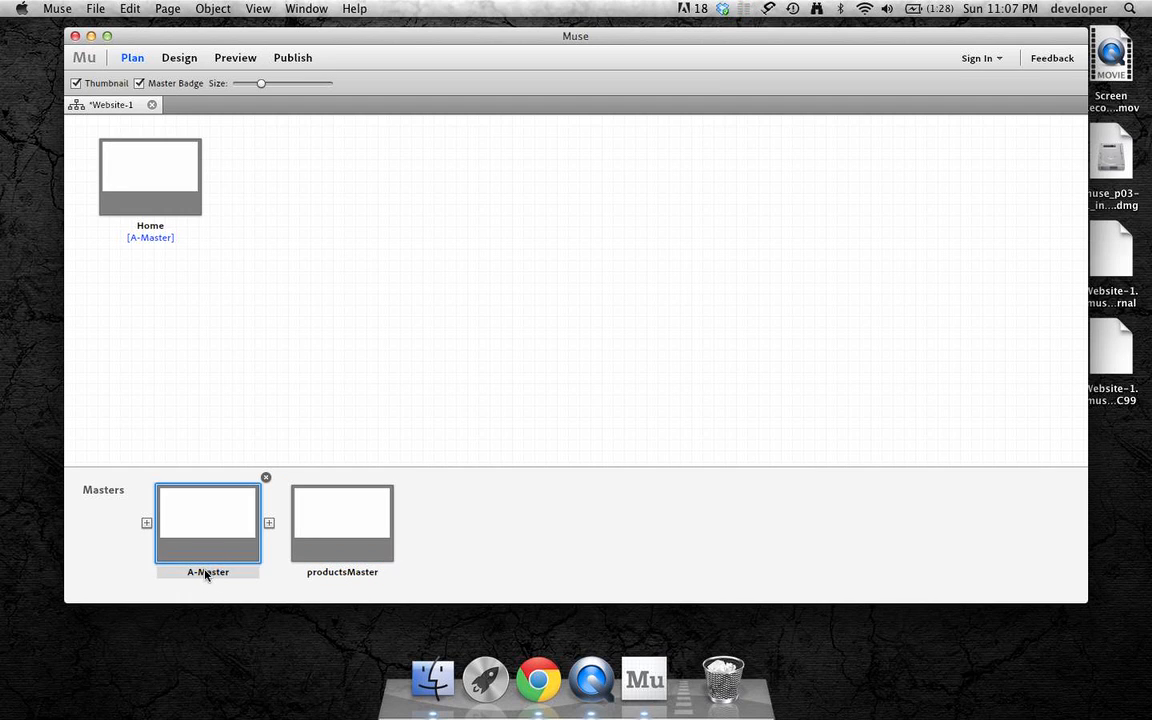
{"action": "key", "text": "BackSpace"}
{"action": "type", "text": "topMaster"}
{"action": "key", "text": "Return"}
{"action": "left_click", "coordinate": [218, 410]}
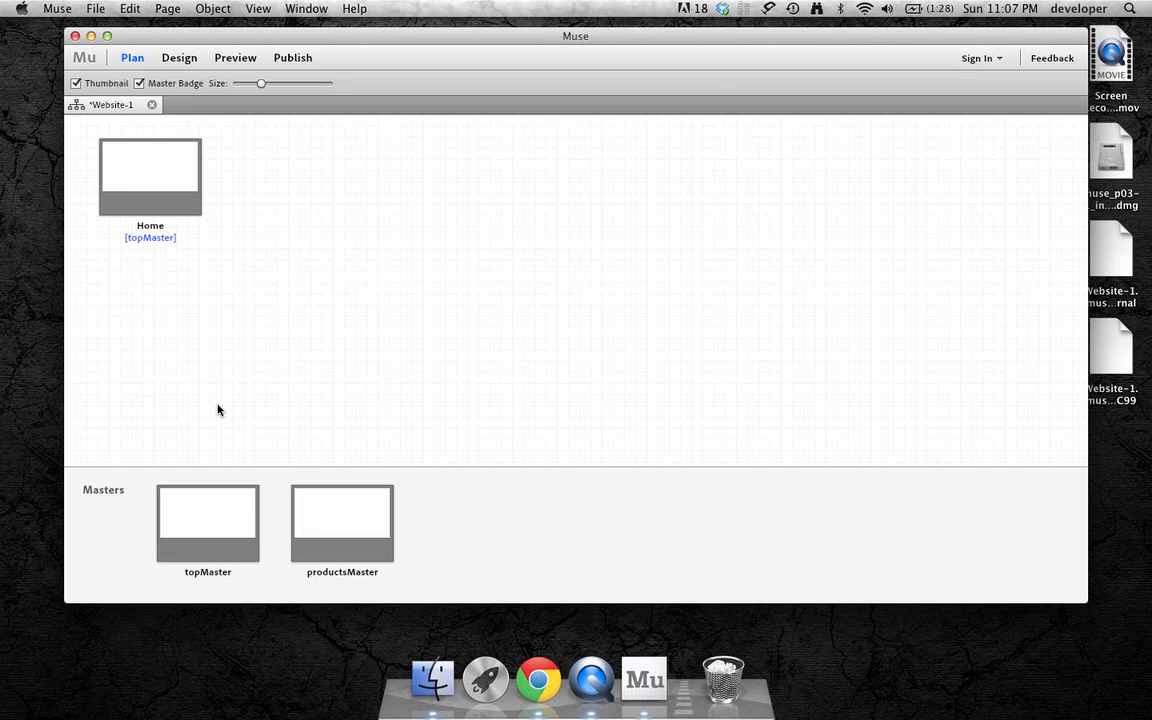
Add a page named About Us at the same level, directly after Home
{"action": "mouse_move", "coordinate": [211, 517]}
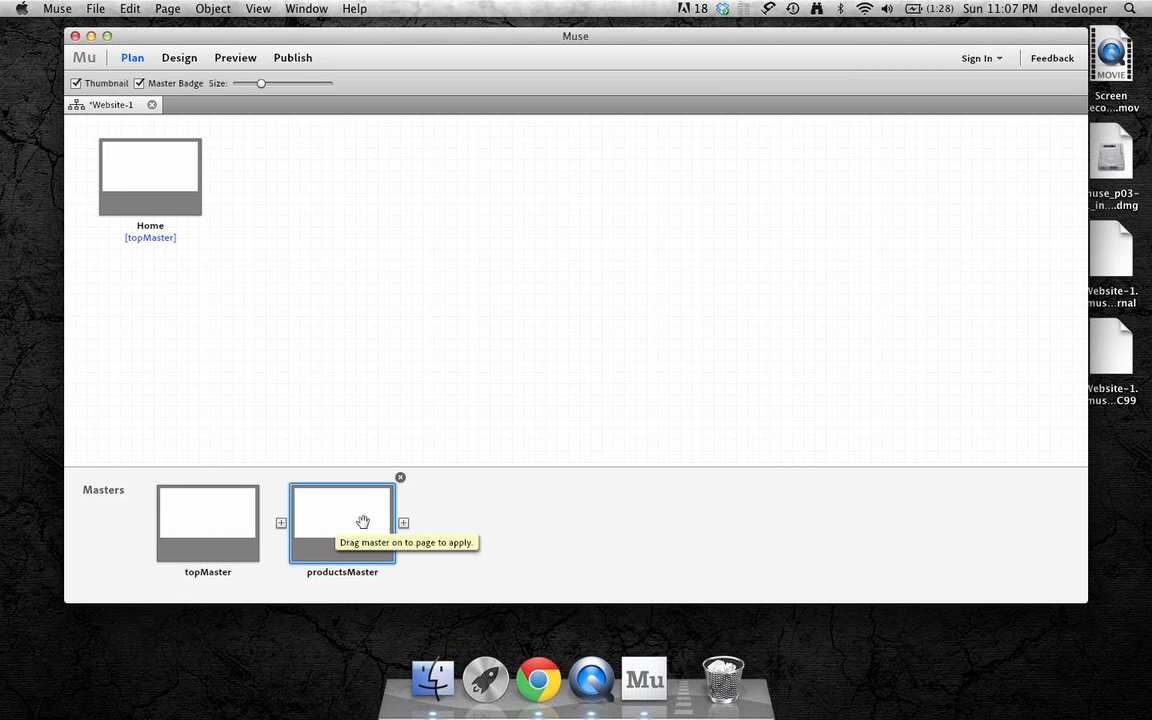
{"action": "mouse_move", "coordinate": [163, 178]}
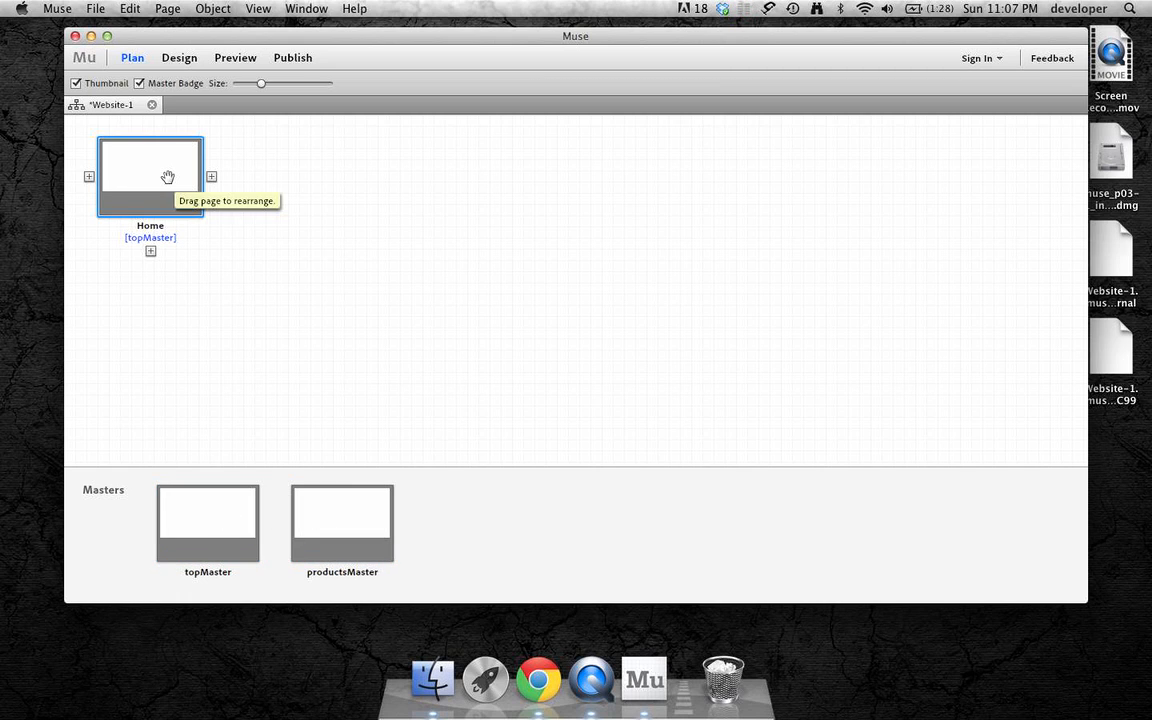
{"action": "left_click", "coordinate": [210, 177]}
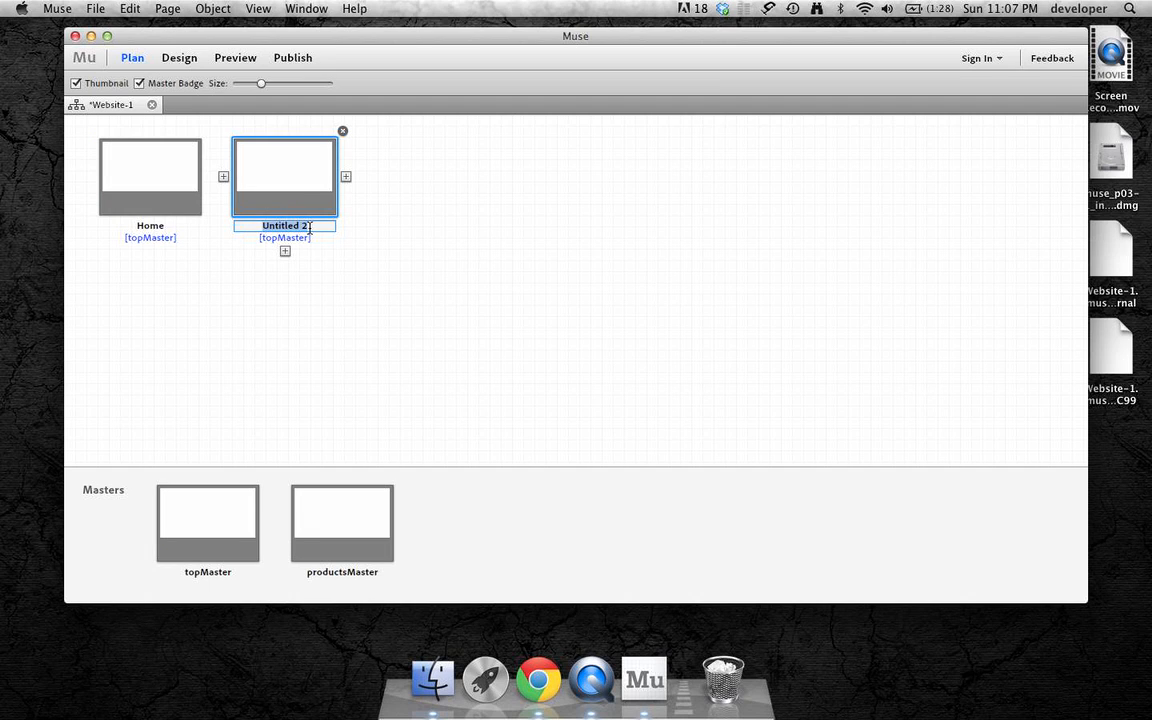
{"action": "type", "text": "About Us"}
{"action": "key", "text": "Return"}
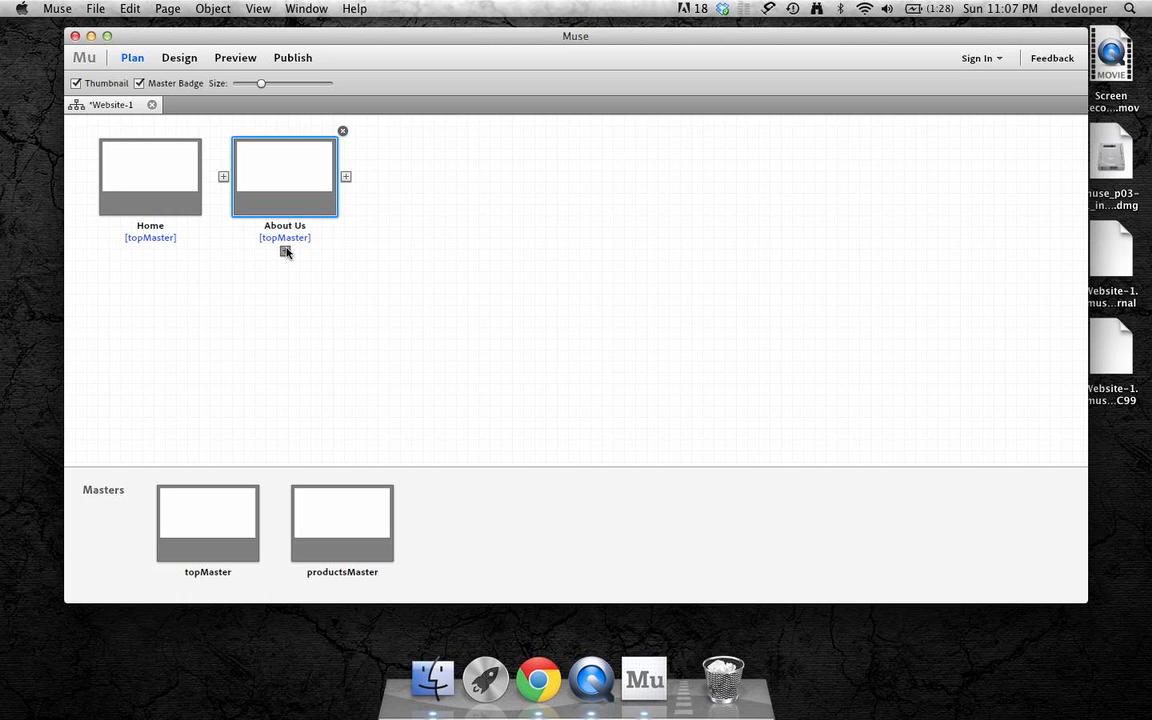
Add a page named Contact at the same level, directly after About Us
{"action": "left_click", "coordinate": [345, 177]}
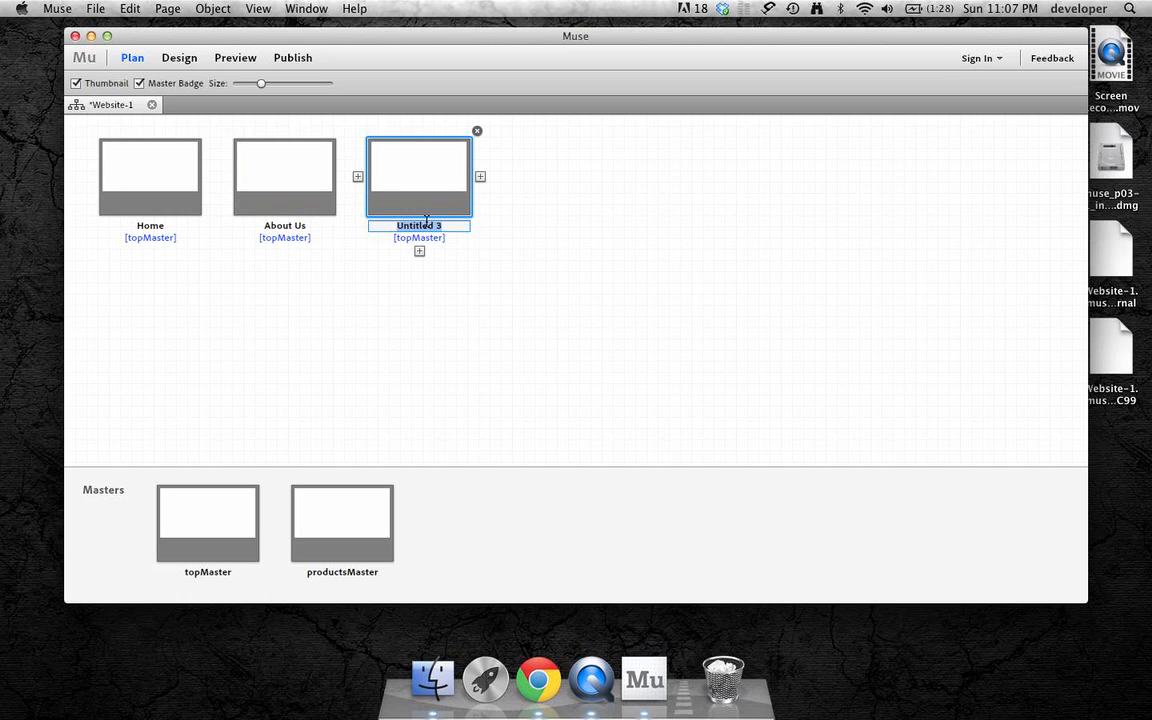
{"action": "type", "text": "Contact"}
{"action": "key", "text": "Return"}
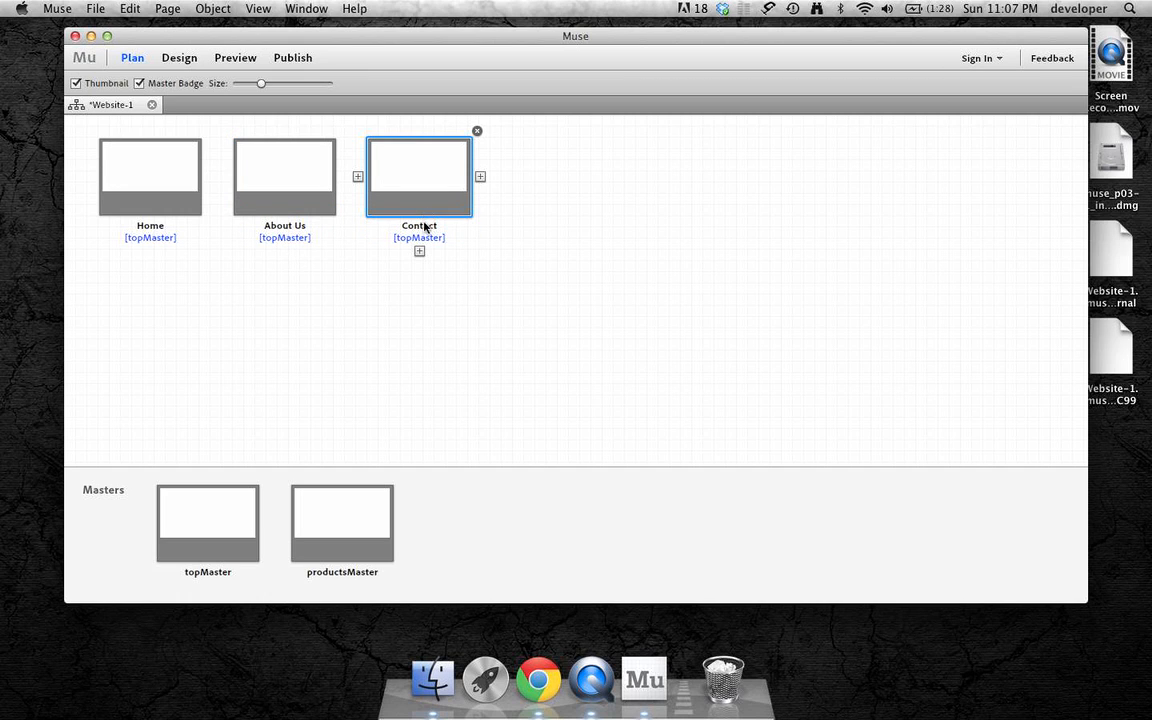
Add a child page beneath Home and name it Products
{"action": "left_click", "coordinate": [150, 253]}
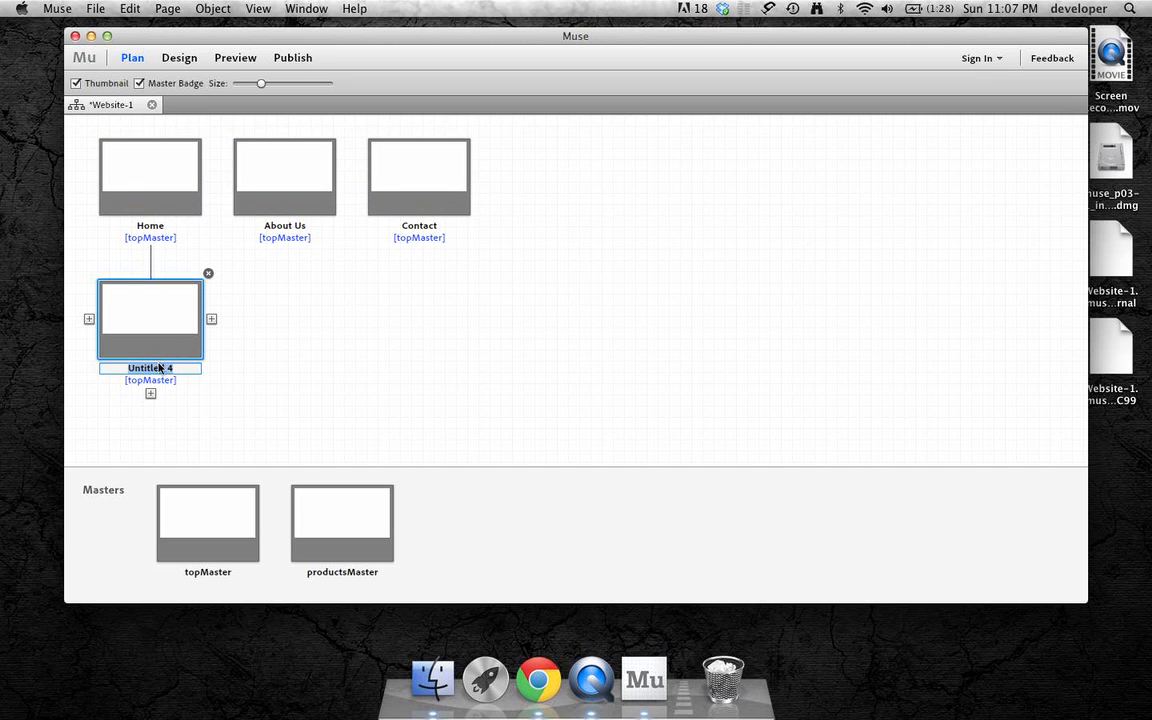
{"action": "type", "text": "products"}
{"action": "key", "text": "BackSpace"}
{"action": "key", "text": "BackSpace"}
{"action": "key", "text": "BackSpace"}
{"action": "key", "text": "BackSpace"}
{"action": "key", "text": "BackSpace"}
{"action": "type", "text": "ducts"}
{"action": "left_click", "coordinate": [160, 376]}
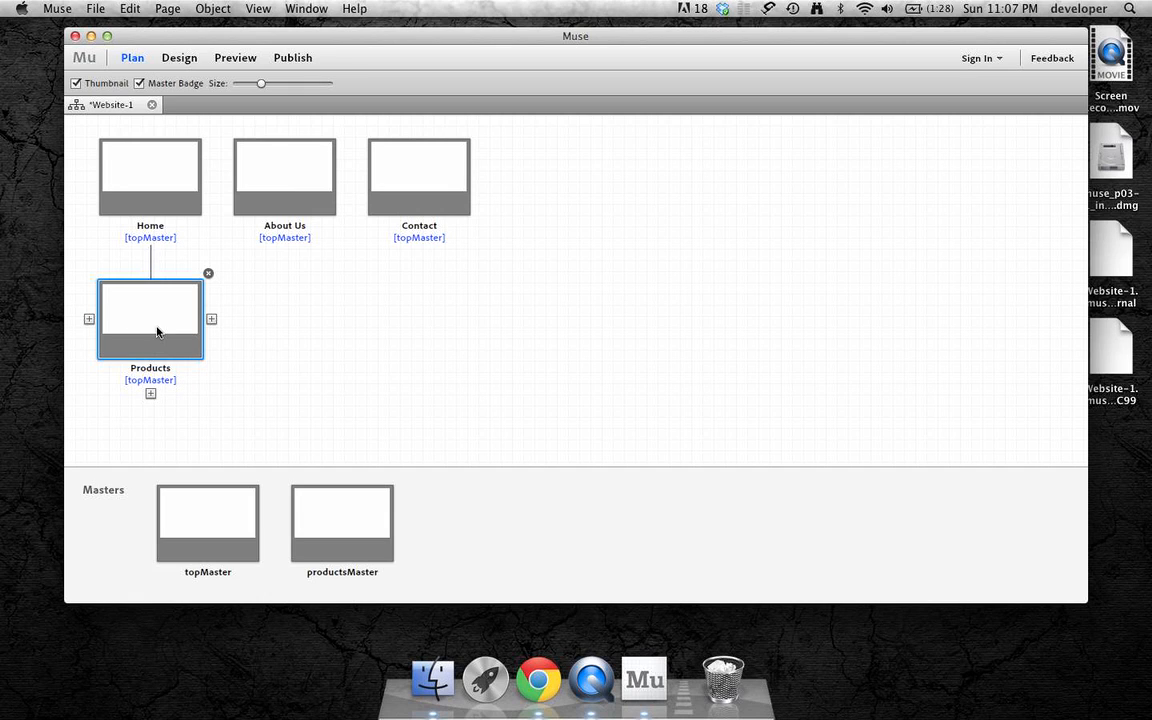
{"action": "double_click", "coordinate": [164, 371]}
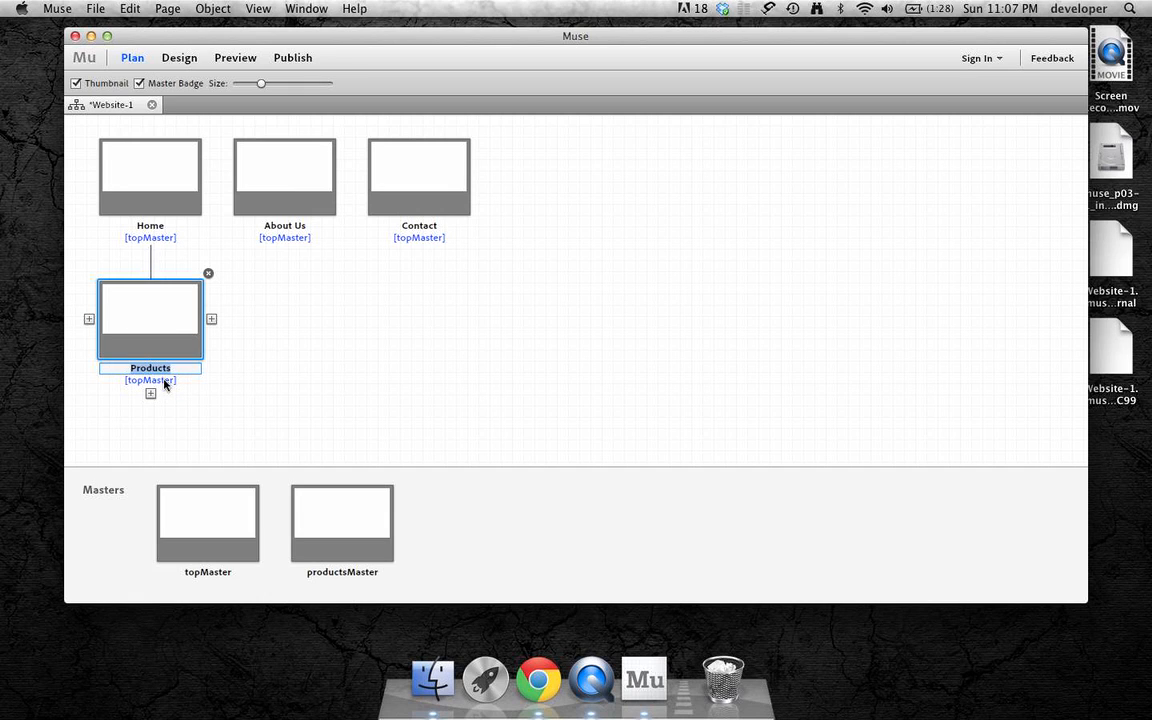
{"action": "key", "text": "Return"}
Apply the productsMaster master to the Products page
{"action": "left_click", "coordinate": [160, 300]}
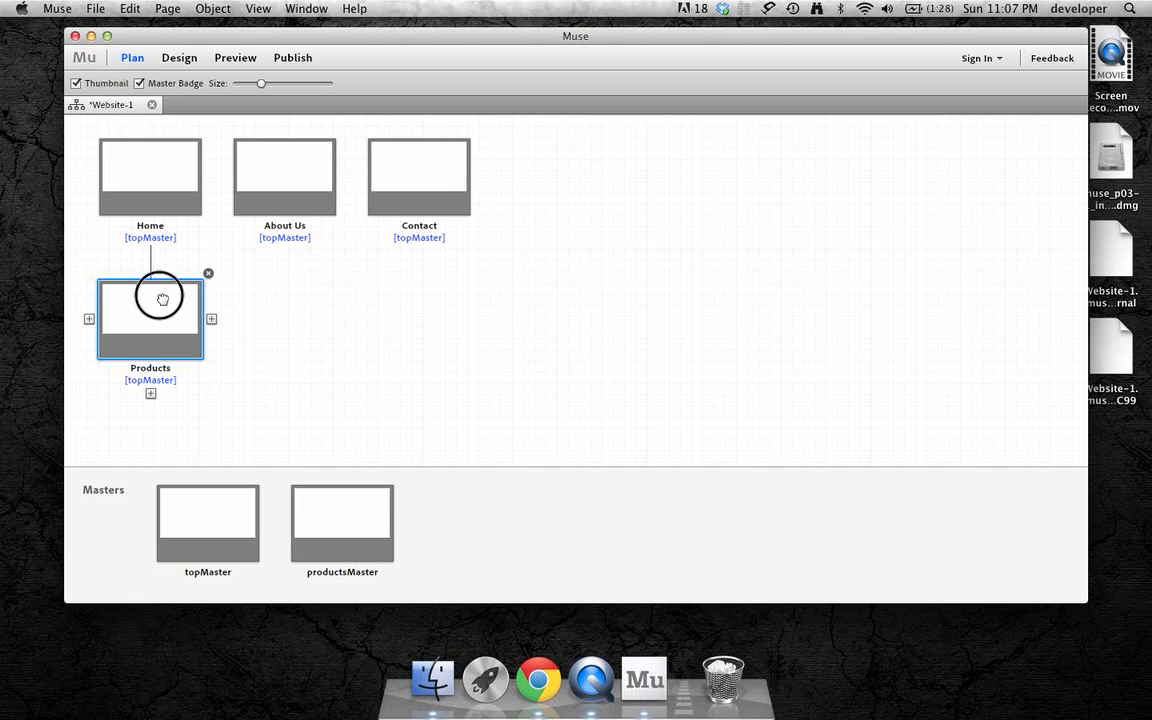
{"action": "right_click", "coordinate": [159, 300]}
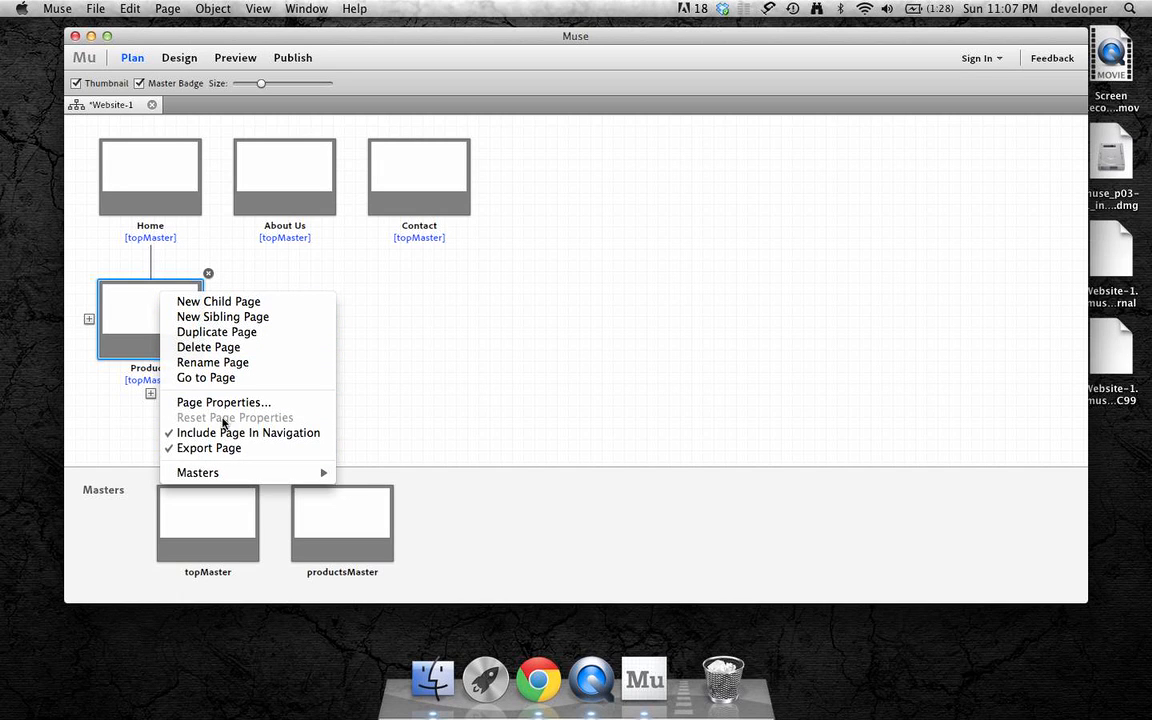
{"action": "mouse_move", "coordinate": [210, 472]}
{"action": "left_click", "coordinate": [392, 512]}
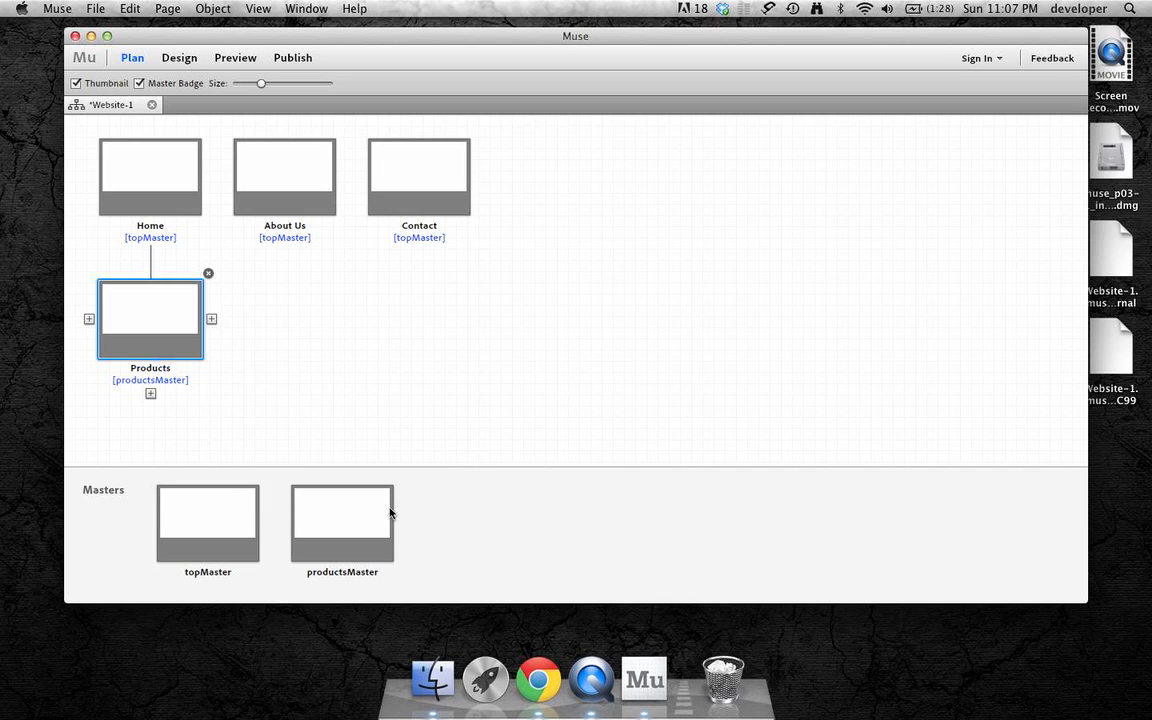
{"action": "left_click", "coordinate": [329, 396]}
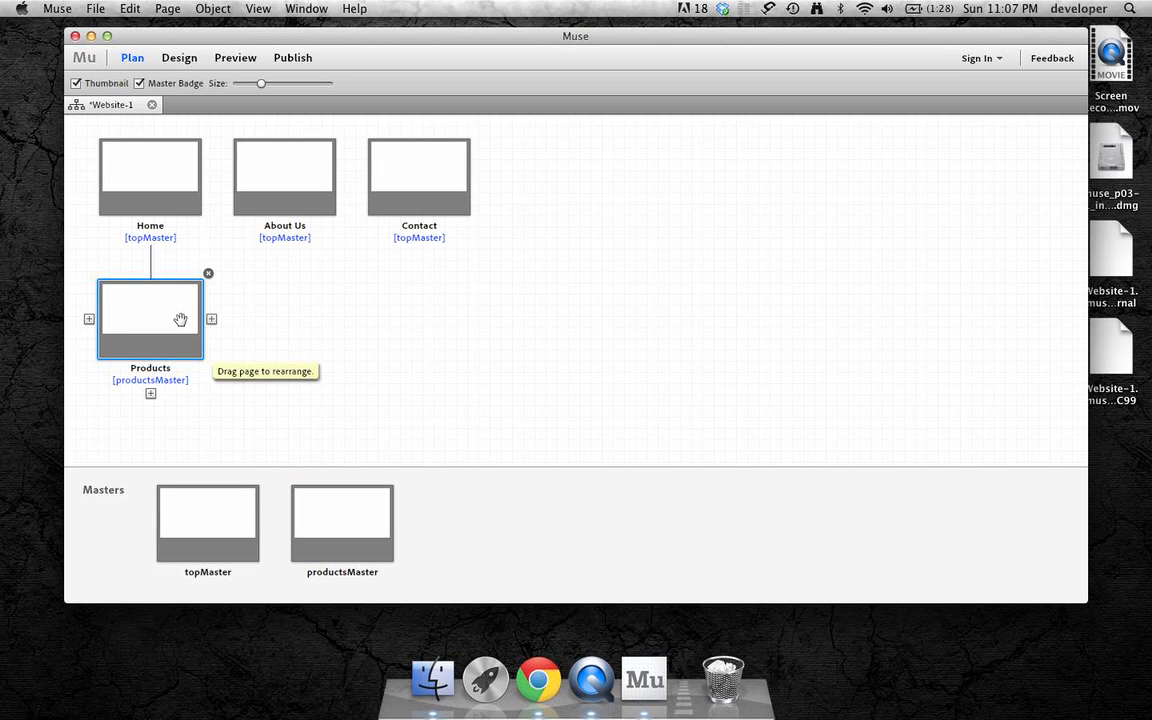
Open the topMaster master for design and fill its page with blue 0071BC
{"action": "left_click", "coordinate": [325, 381]}
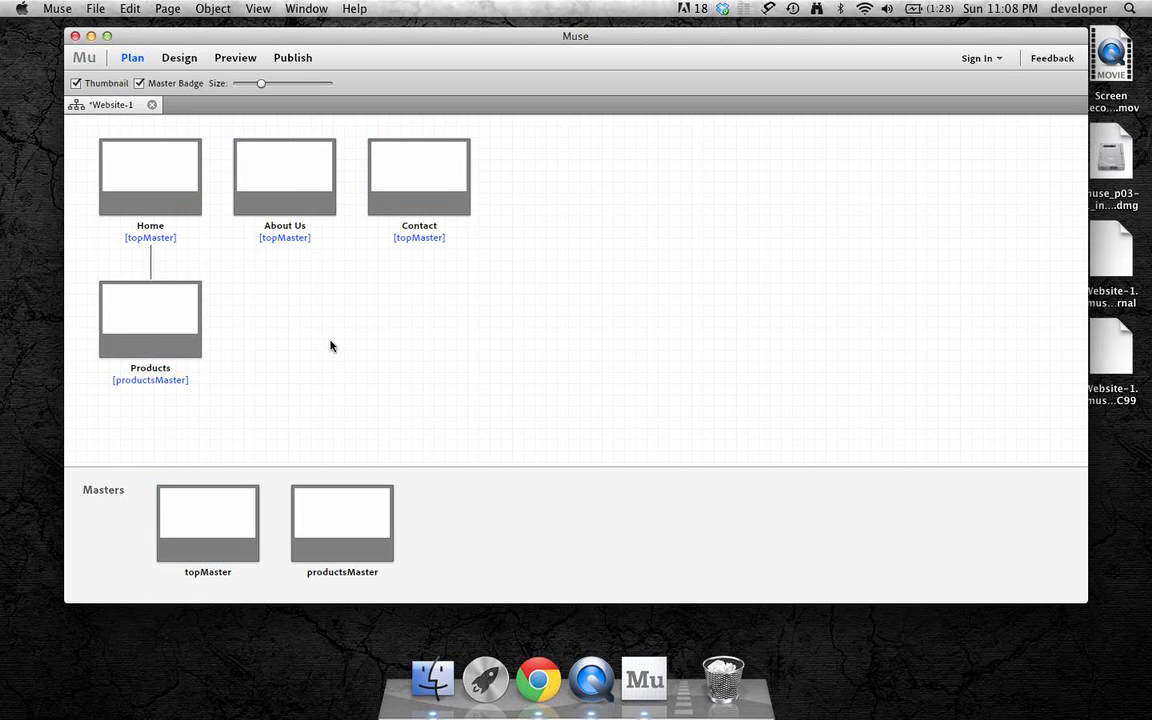
{"action": "double_click", "coordinate": [222, 521]}
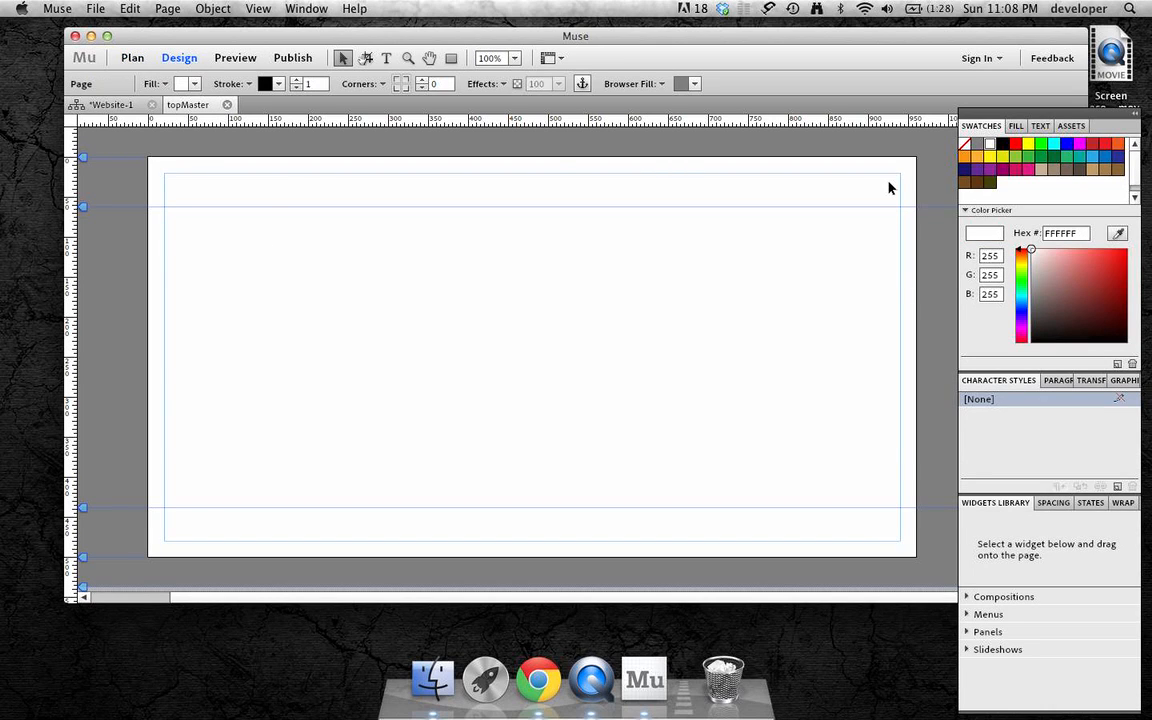
{"action": "left_click", "coordinate": [1104, 156]}
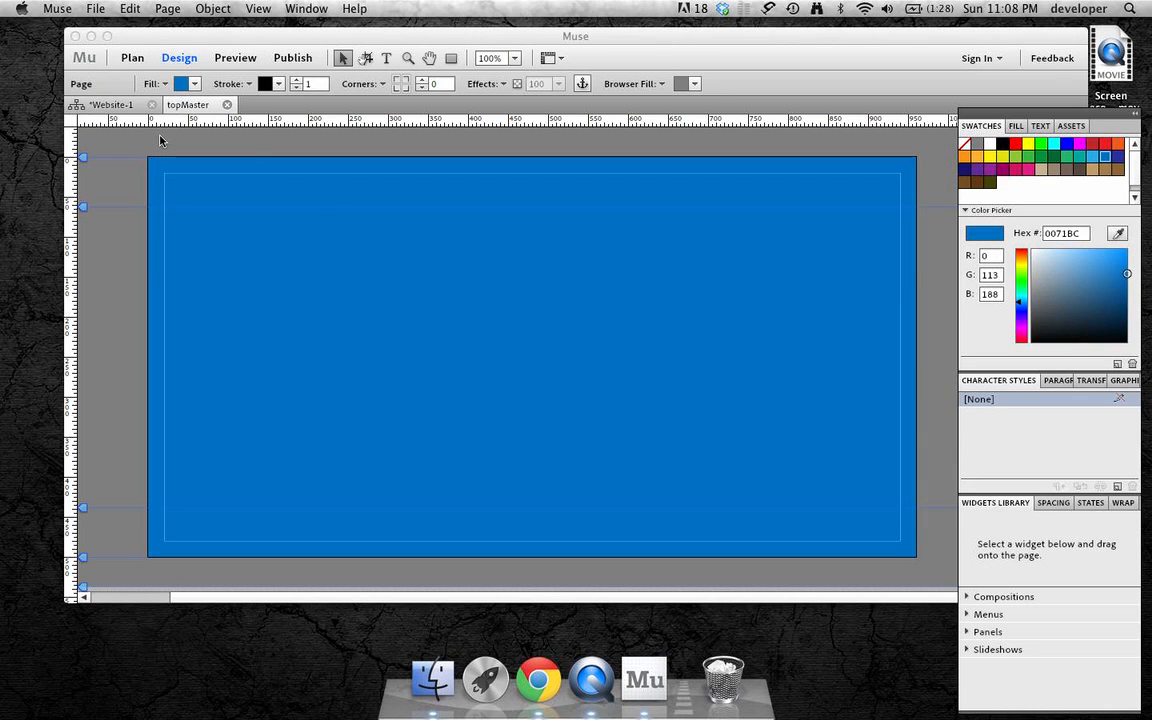
{"action": "left_click", "coordinate": [385, 60]}
{"action": "left_click", "coordinate": [385, 60]}
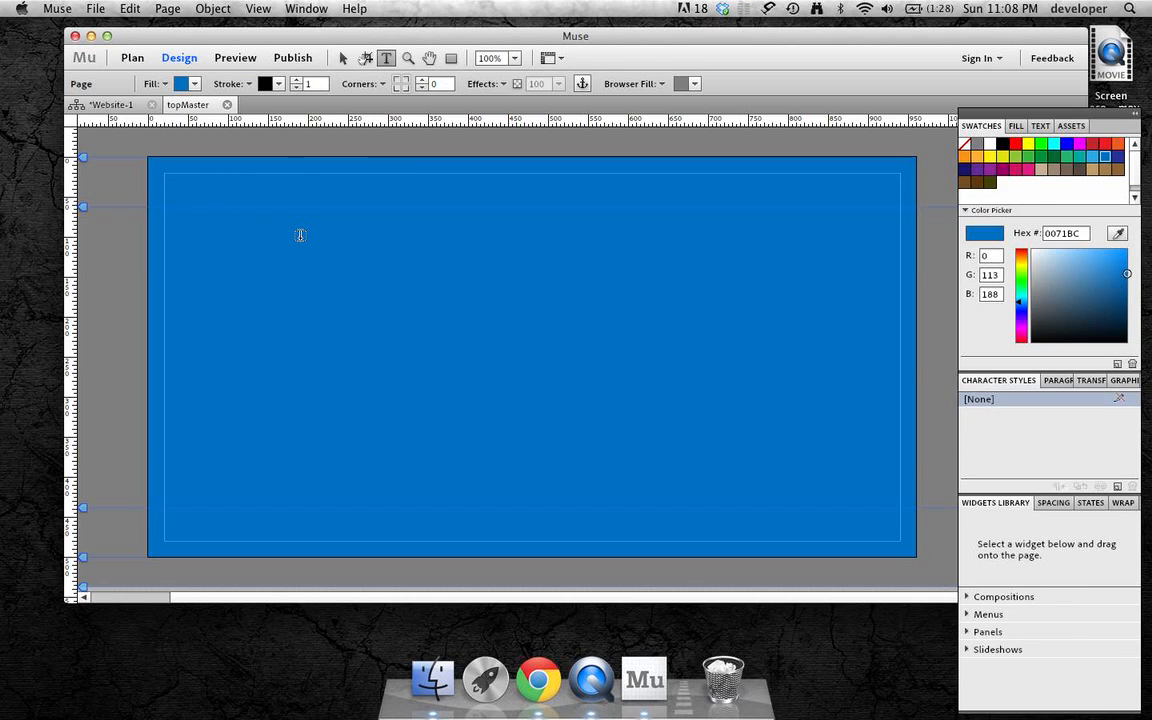
{"action": "key", "text": "a"}
{"action": "left_click", "coordinate": [208, 196]}
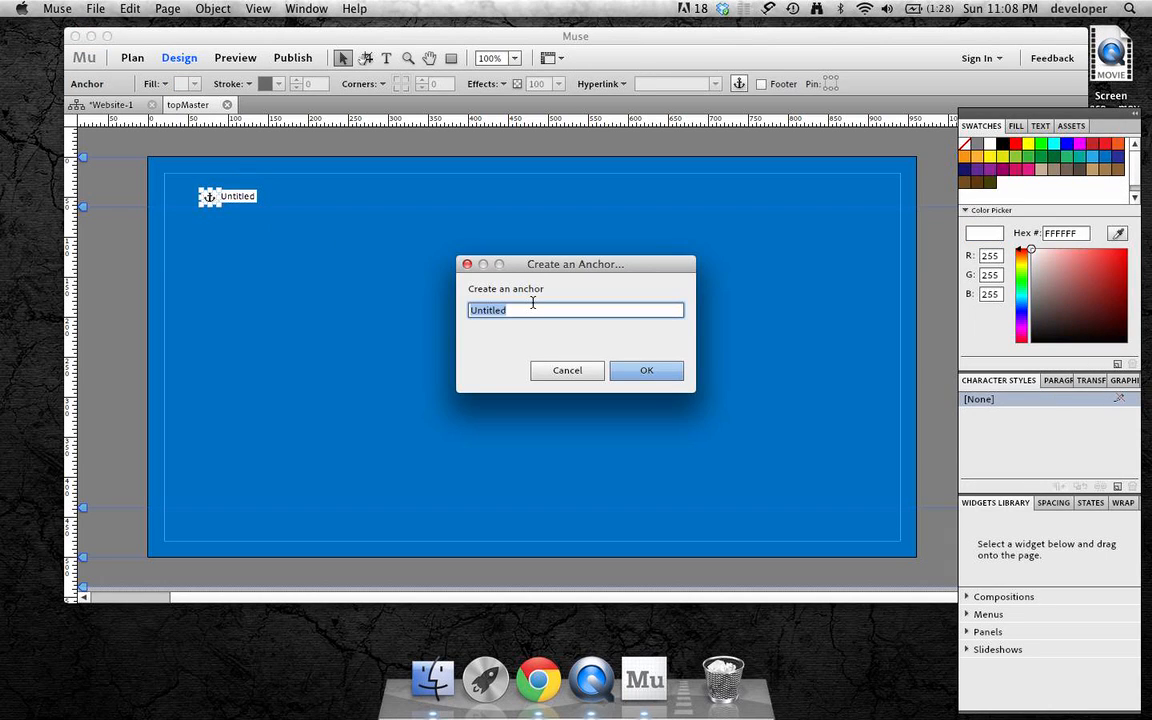
{"action": "type", "text": "MOME"}
{"action": "key", "text": "Return"}
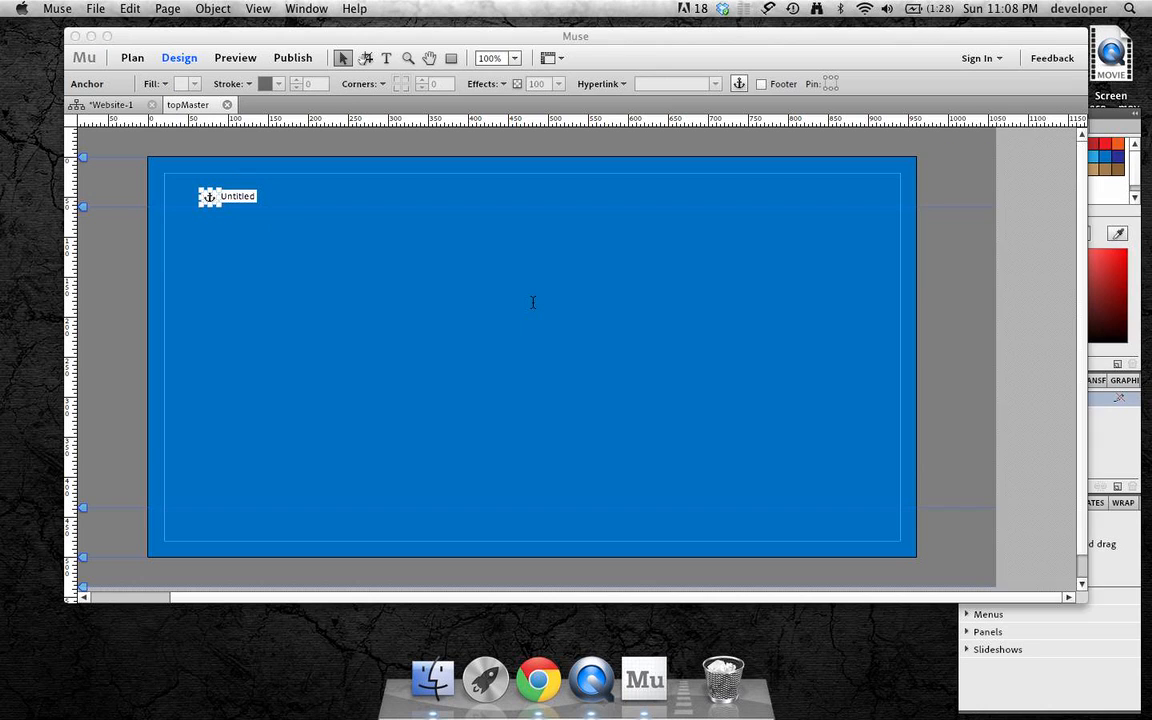
{"action": "left_click", "coordinate": [180, 244]}
{"action": "left_click", "coordinate": [210, 196]}
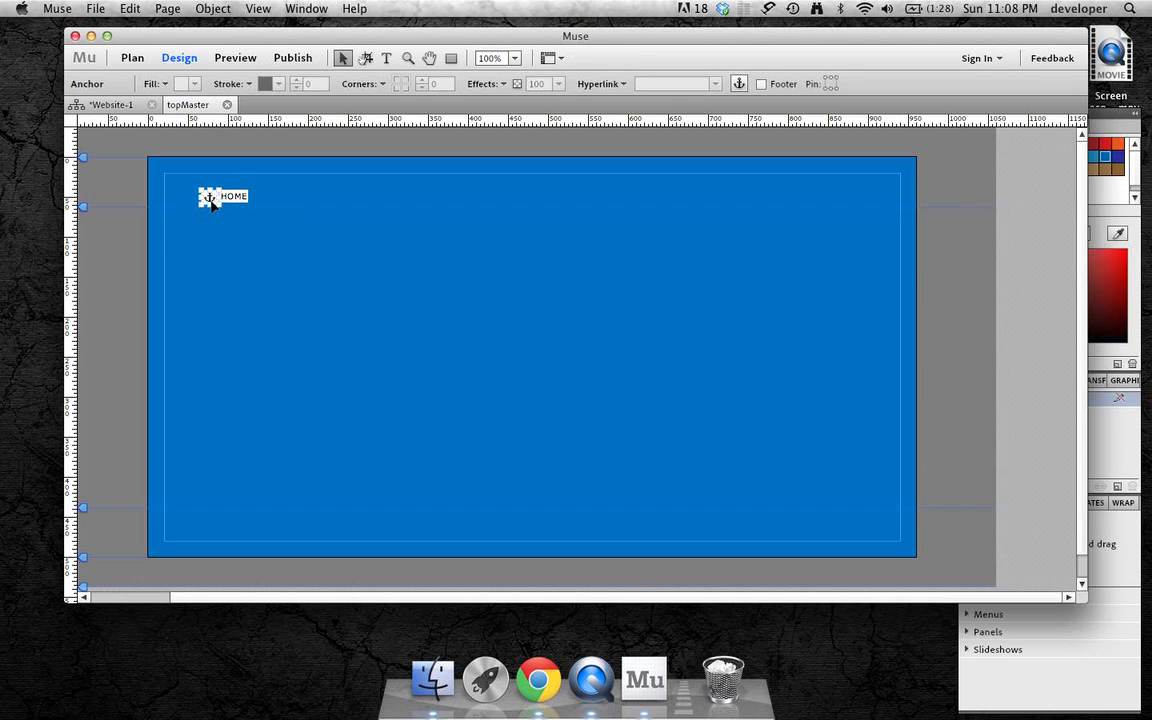
{"action": "key", "text": "Delete"}
Add a text frame about 380 px wide at the page's upper-left margin reading "My Page" in size 24
{"action": "left_click", "coordinate": [386, 57]}
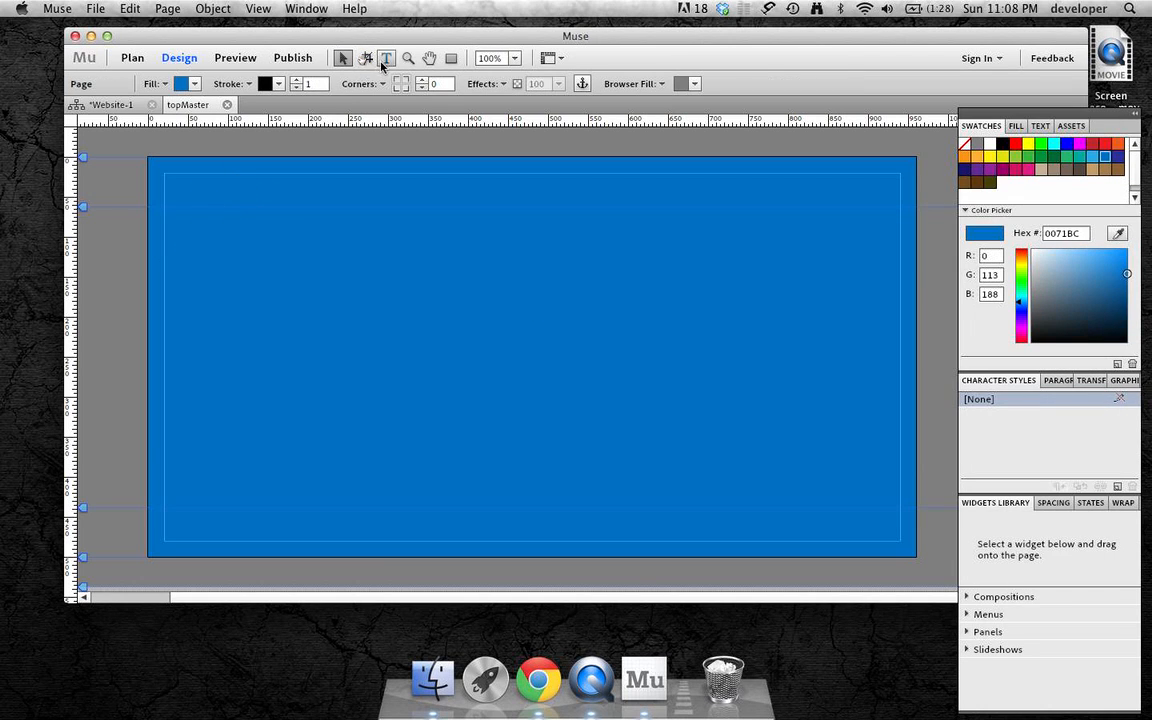
{"action": "left_click", "coordinate": [166, 178]}
{"action": "left_click_drag", "start_coordinate": [166, 178], "coordinate": [468, 209]}
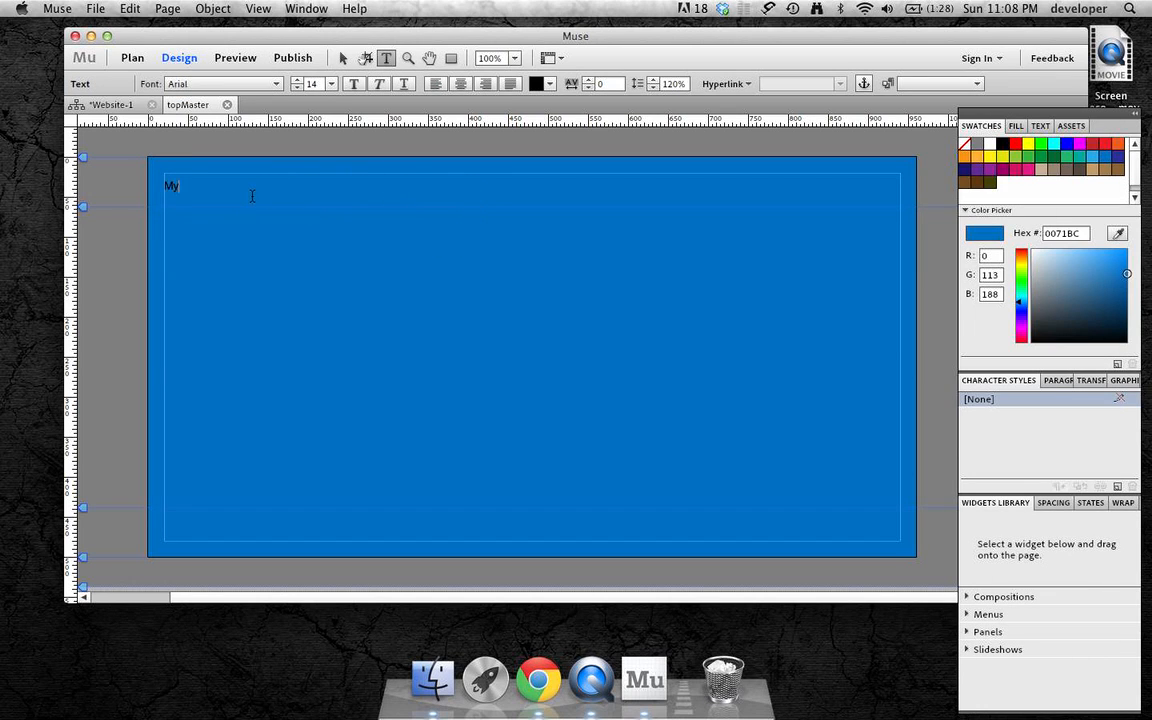
{"action": "key", "text": "super+a"}
{"action": "left_click", "coordinate": [331, 86]}
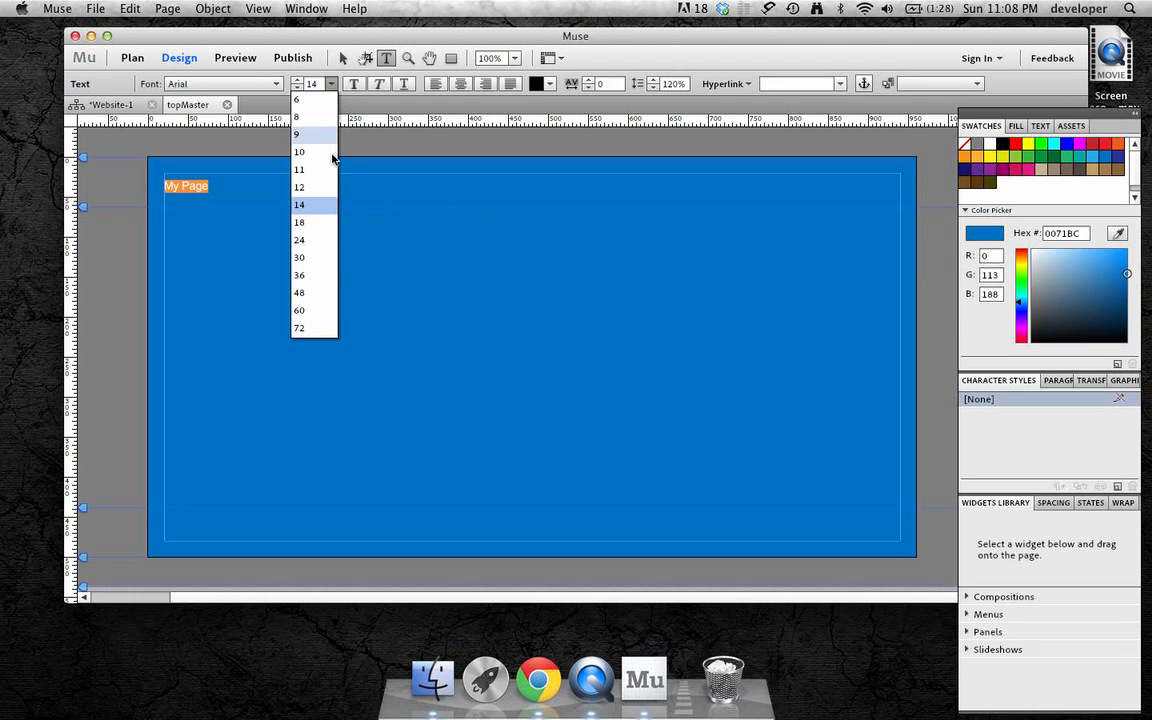
{"action": "left_click", "coordinate": [316, 224]}
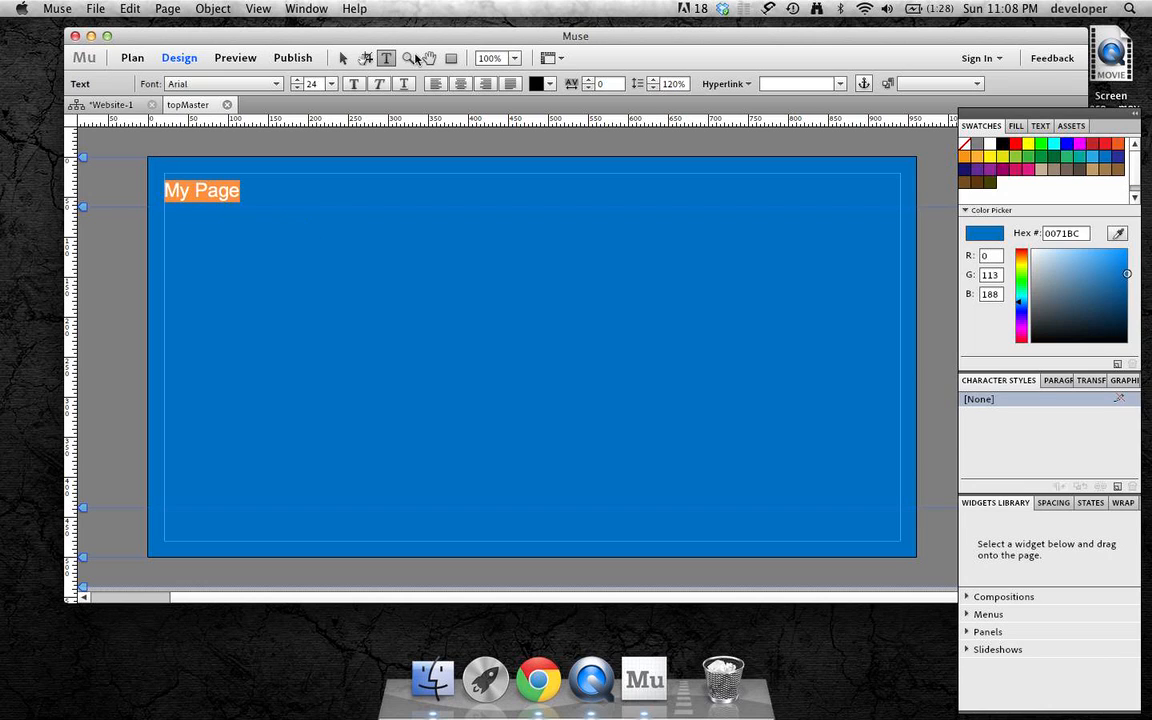
Set the colour of the "My Page" text to grey 7F7F7F
{"action": "left_click", "coordinate": [549, 85]}
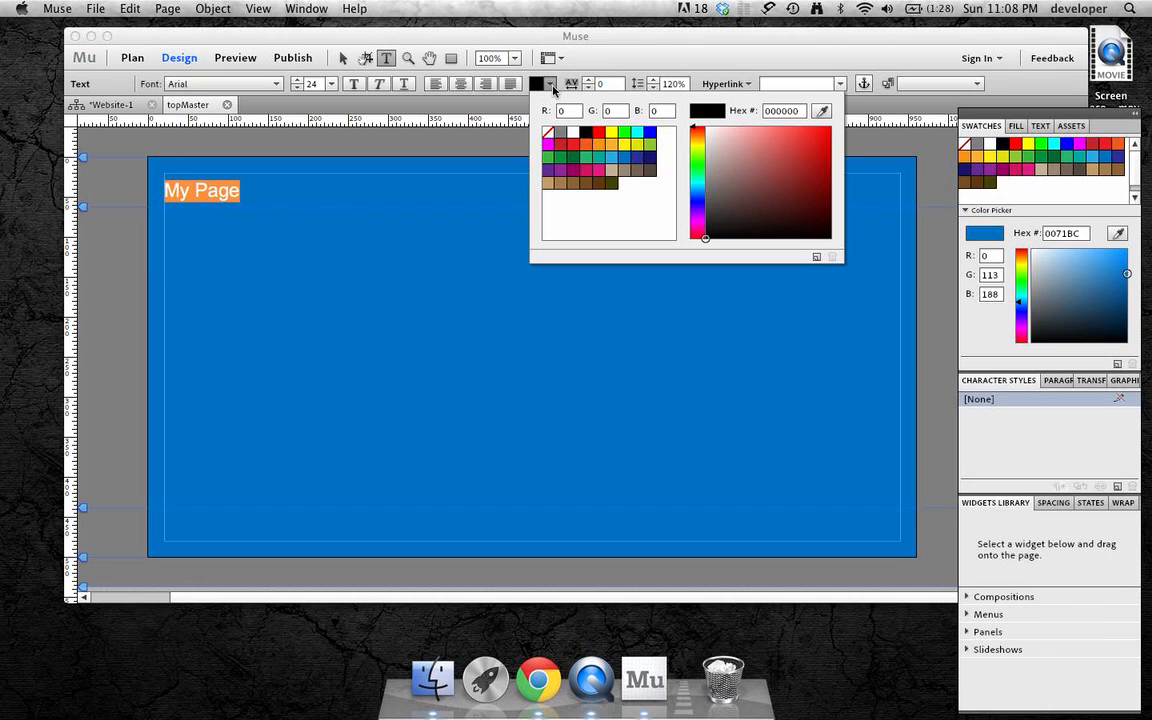
{"action": "left_click", "coordinate": [559, 136]}
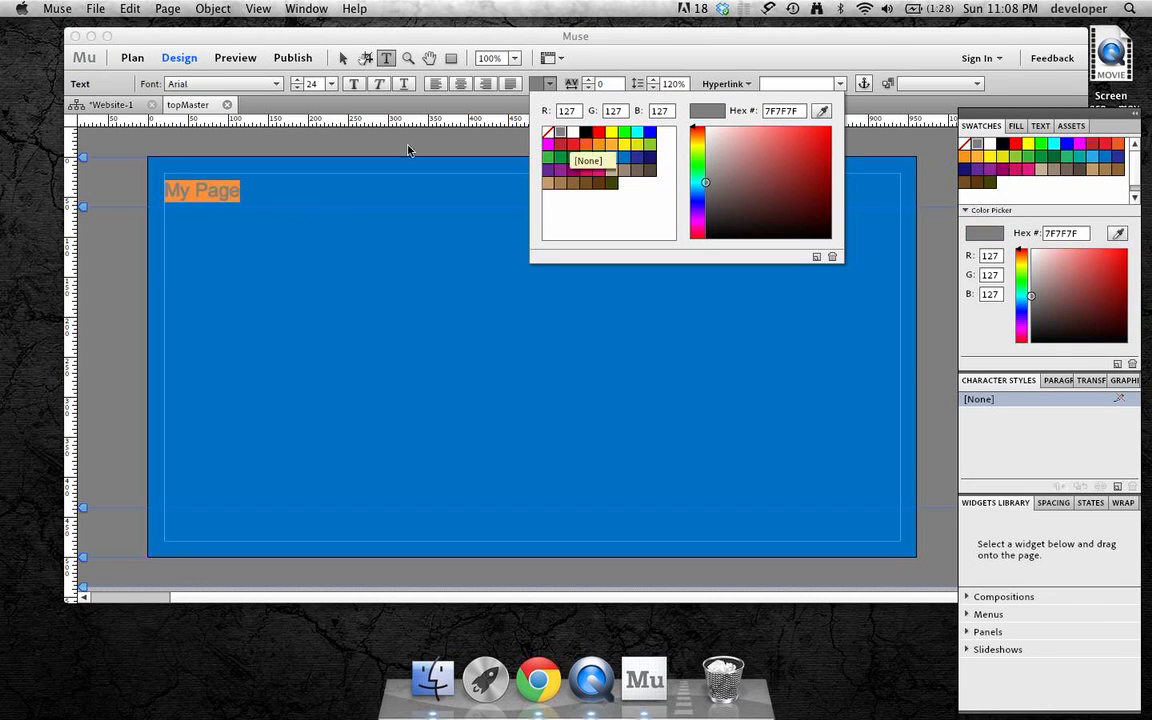
{"action": "left_click", "coordinate": [282, 215]}
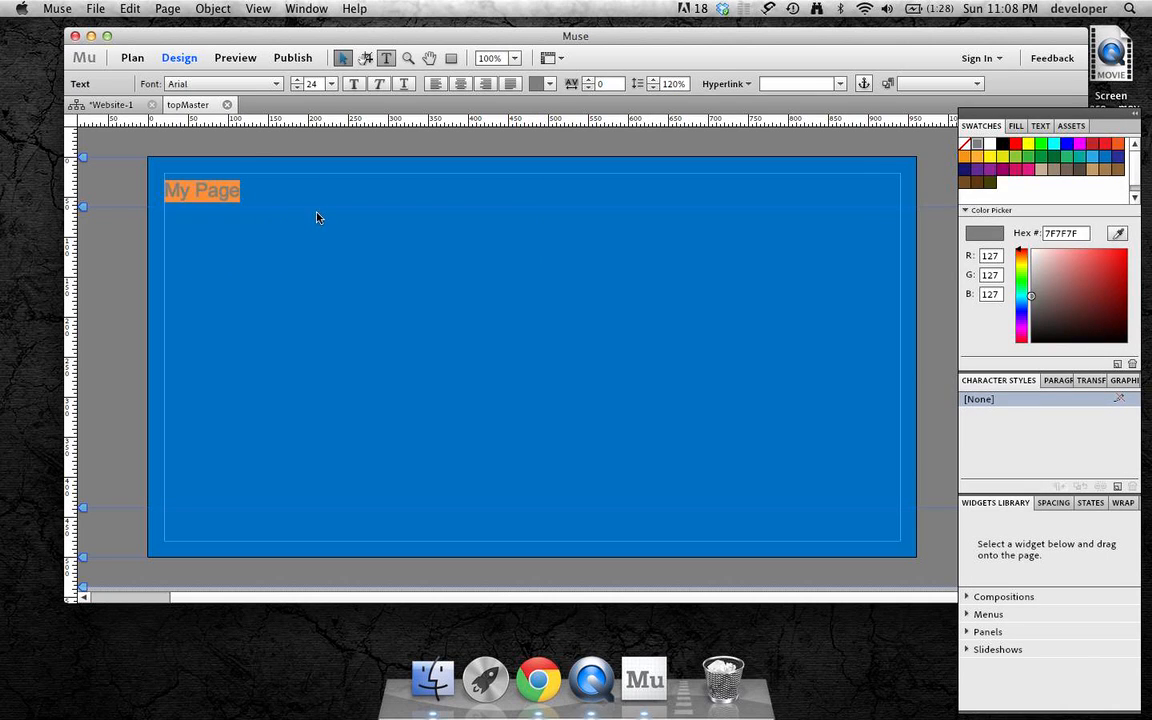
Try a white fill on the "My Page" text frame and set its fill back to none
{"action": "left_click", "coordinate": [316, 218]}
{"action": "left_click", "coordinate": [237, 193]}
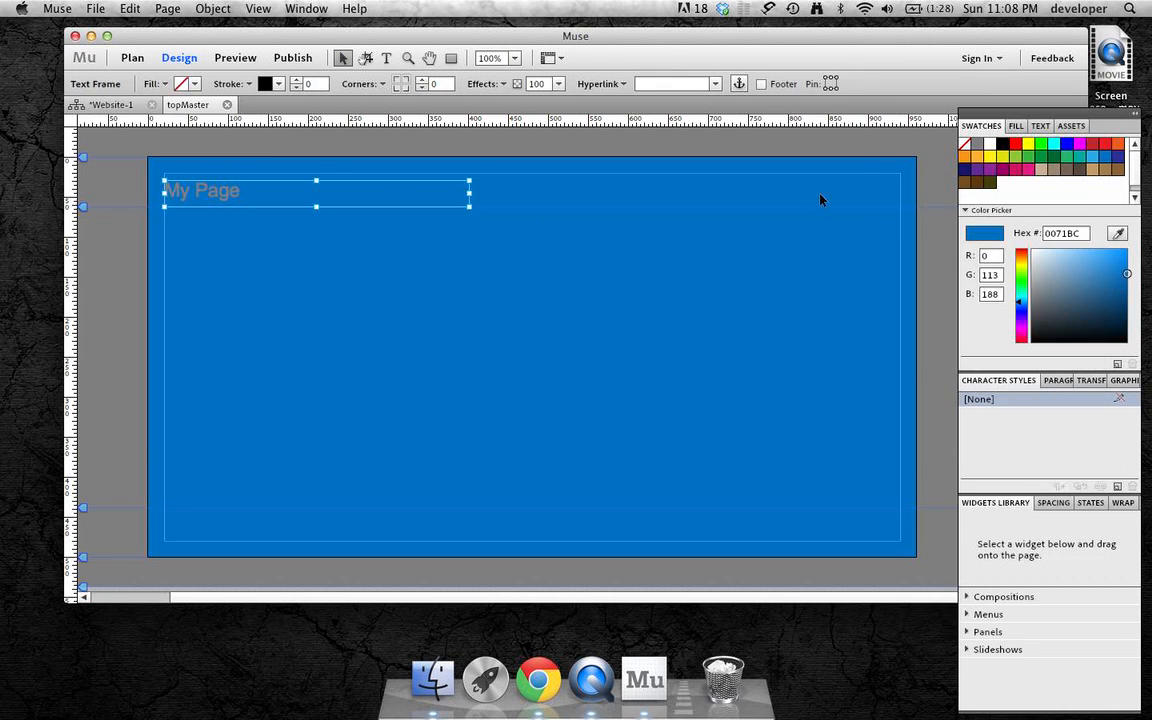
{"action": "left_click", "coordinate": [990, 143]}
{"action": "left_click", "coordinate": [348, 251]}
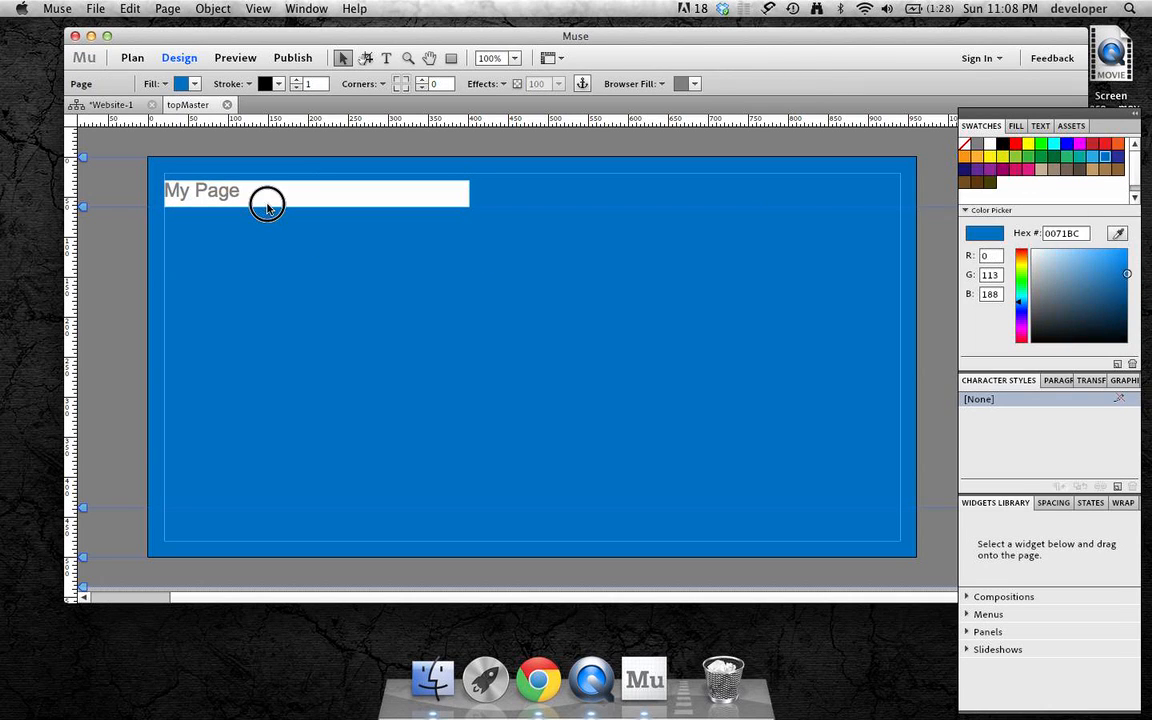
{"action": "left_click", "coordinate": [268, 206]}
{"action": "left_click", "coordinate": [964, 143]}
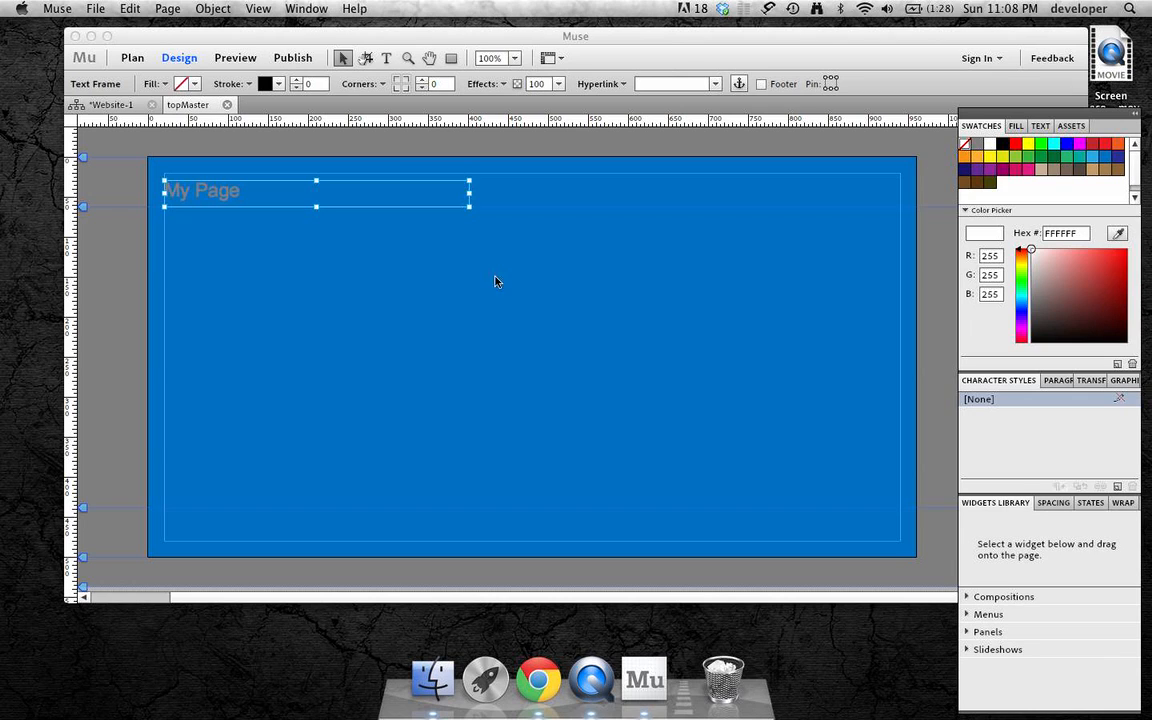
Set the "My Page" text colour to light grey D7D7D7 and deselect the frame
{"action": "left_click", "coordinate": [217, 198]}
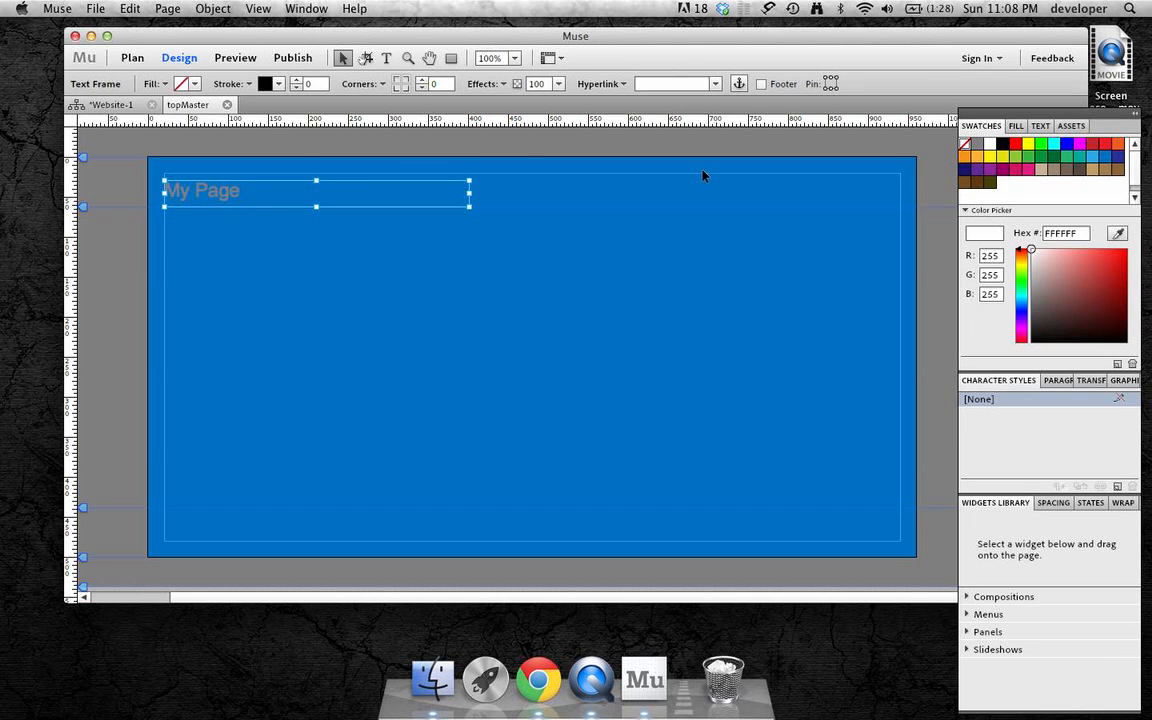
{"action": "left_click", "coordinate": [1040, 125]}
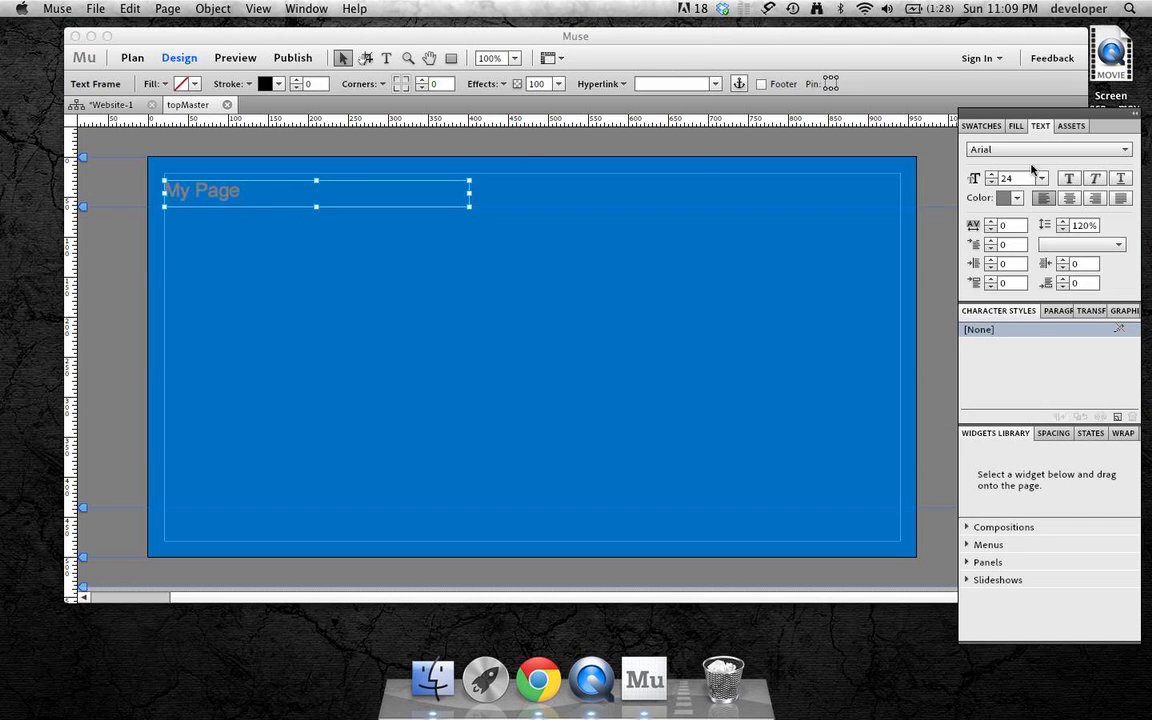
{"action": "left_click", "coordinate": [1012, 197]}
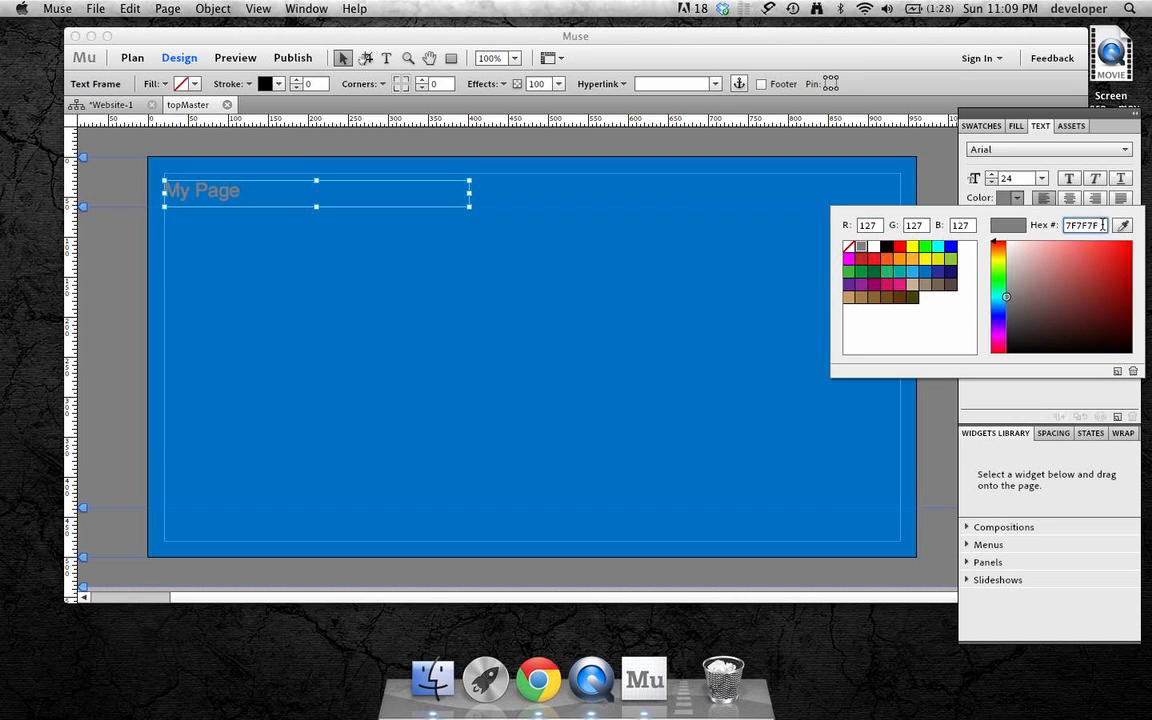
{"action": "left_click_drag", "start_coordinate": [1102, 225], "coordinate": [1064, 224]}
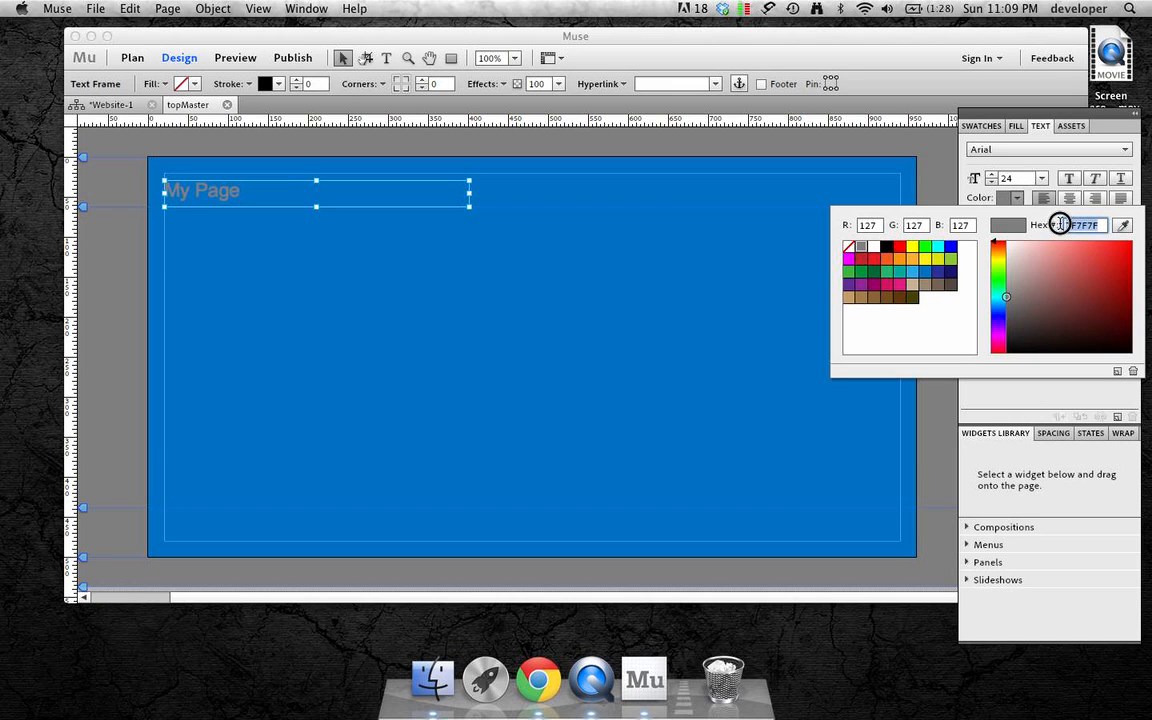
{"action": "type", "text": "D7D7D7"}
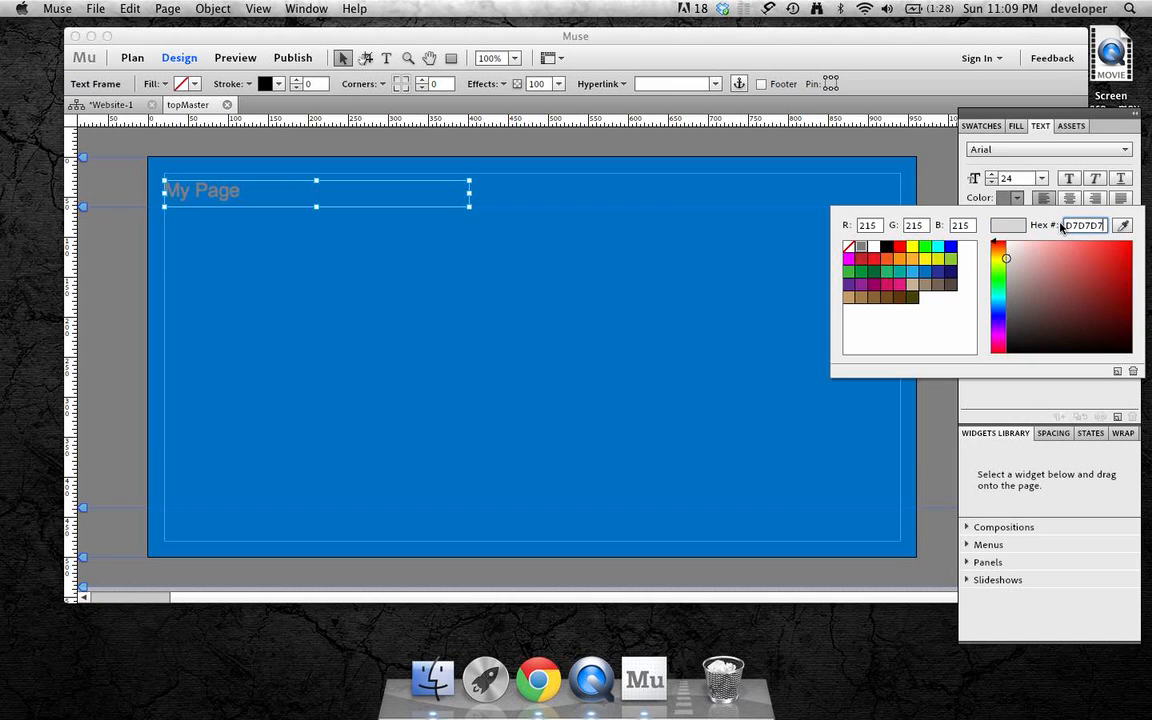
{"action": "key", "text": "Return"}
{"action": "left_click", "coordinate": [497, 297]}
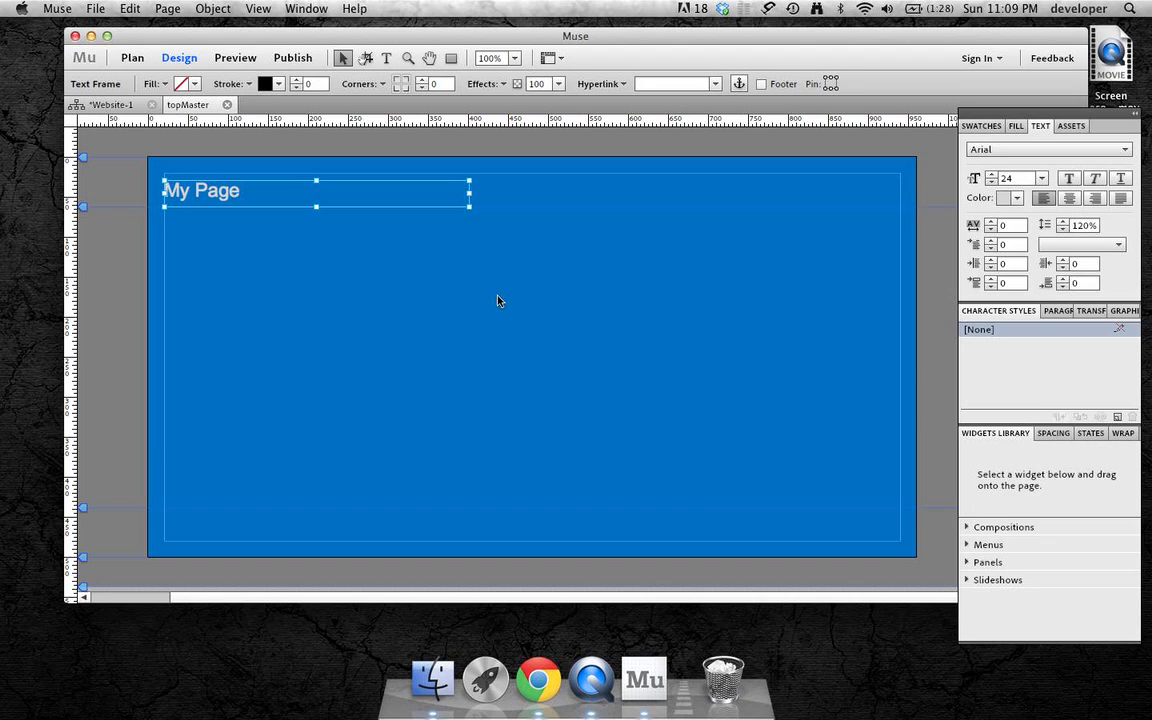
{"action": "left_click", "coordinate": [329, 311]}
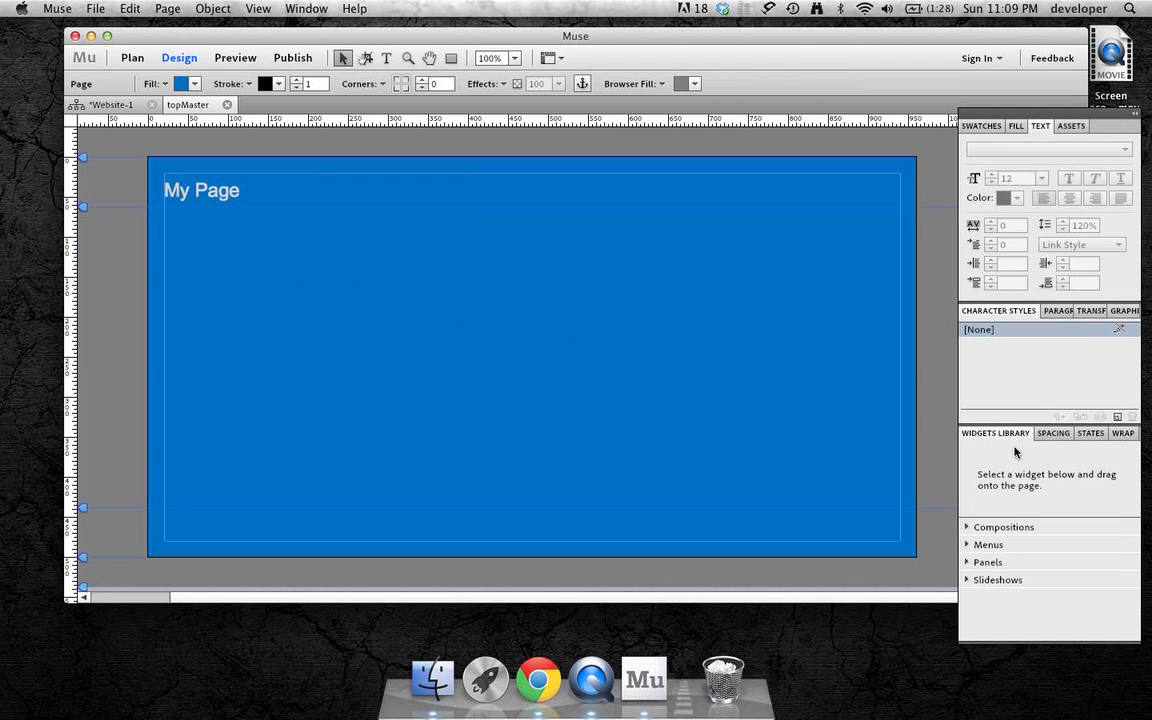
Place a Bar menu widget directly below the "My Page" title, aligned with the page's left margin
{"action": "left_click", "coordinate": [993, 583]}
{"action": "left_click", "coordinate": [966, 581]}
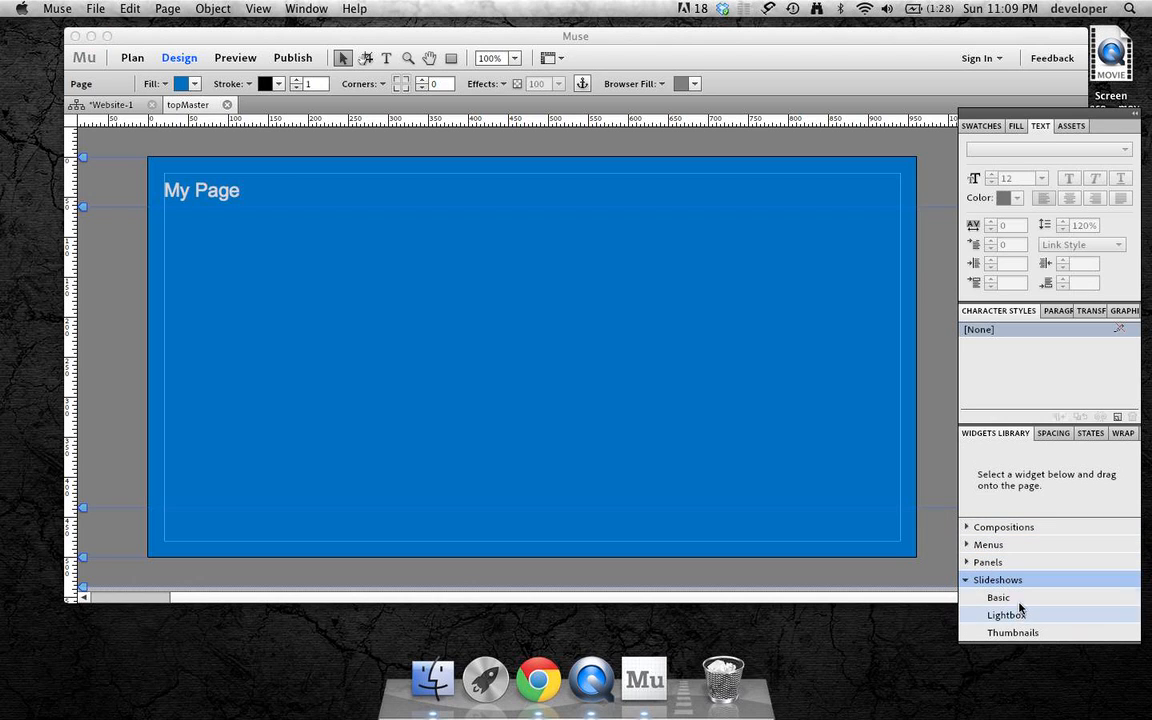
{"action": "left_click", "coordinate": [966, 579]}
{"action": "left_click", "coordinate": [966, 565]}
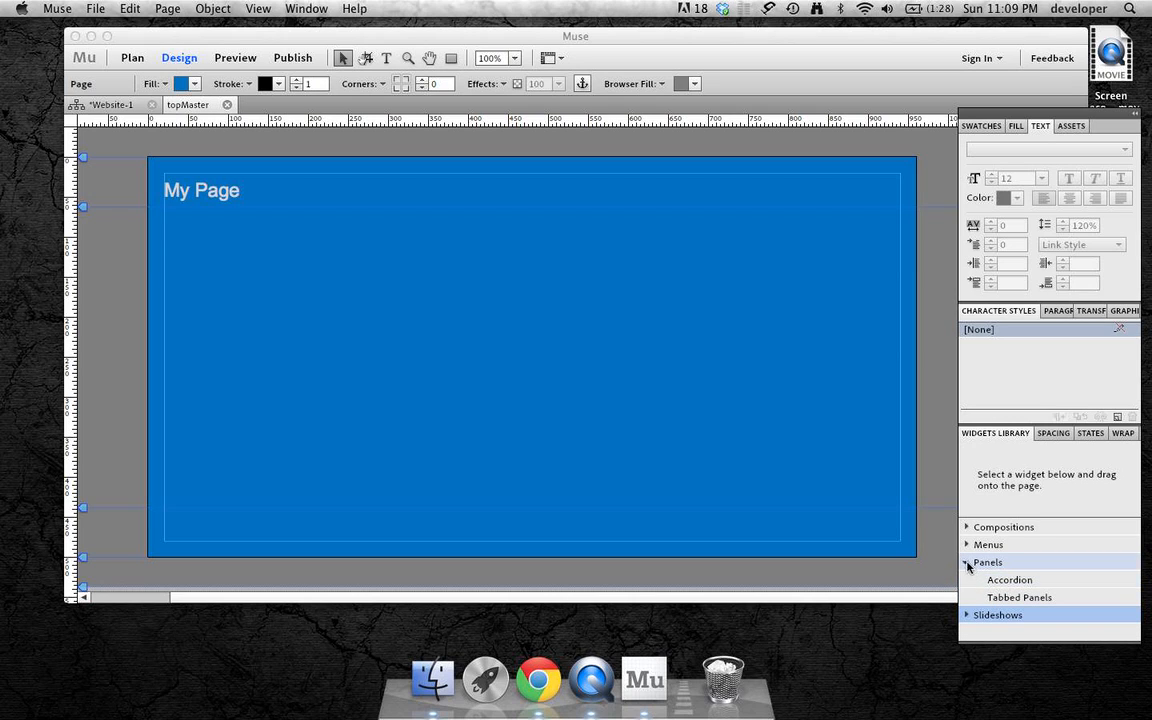
{"action": "left_click", "coordinate": [966, 562]}
{"action": "left_click", "coordinate": [966, 545]}
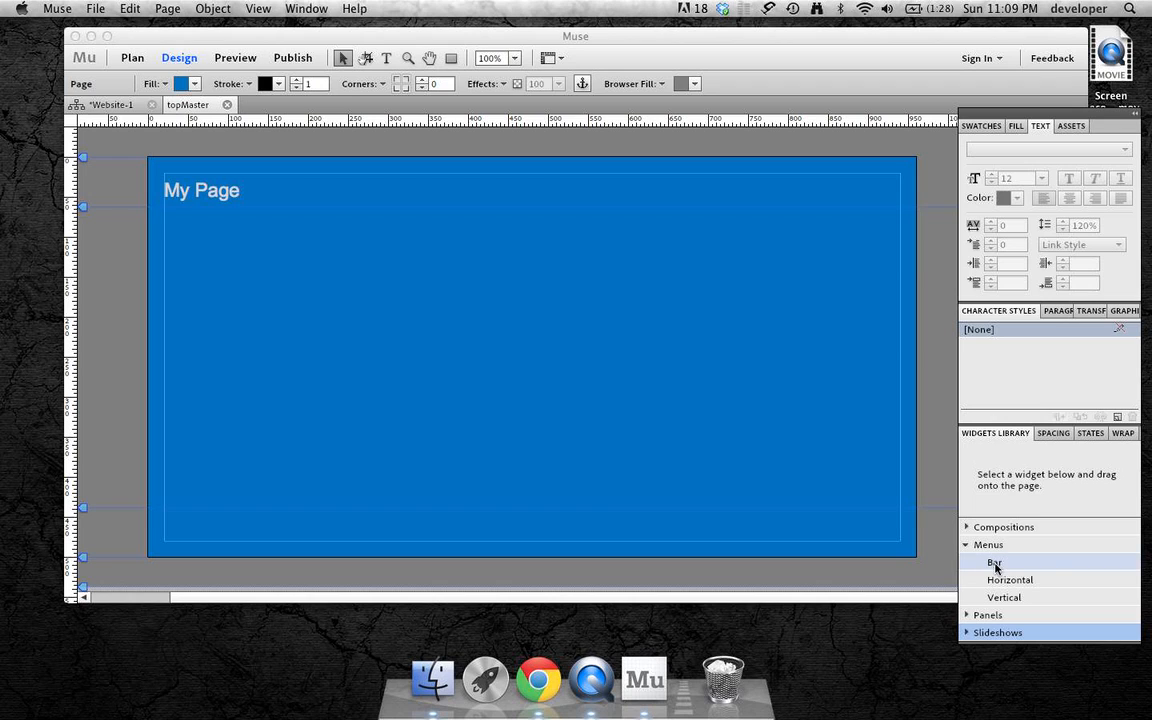
{"action": "left_click_drag", "start_coordinate": [994, 562], "coordinate": [211, 222]}
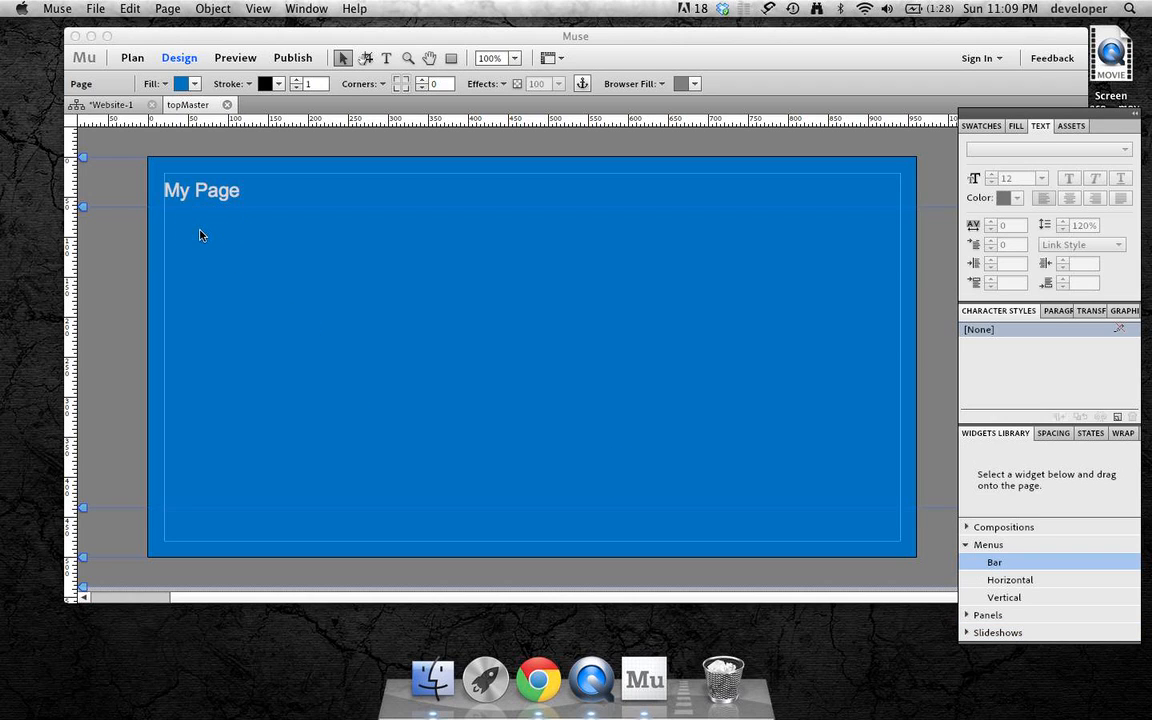
{"action": "left_click", "coordinate": [994, 562]}
{"action": "left_click_drag", "start_coordinate": [994, 562], "coordinate": [222, 236]}
{"action": "left_click", "coordinate": [224, 245]}
{"action": "left_click", "coordinate": [276, 290]}
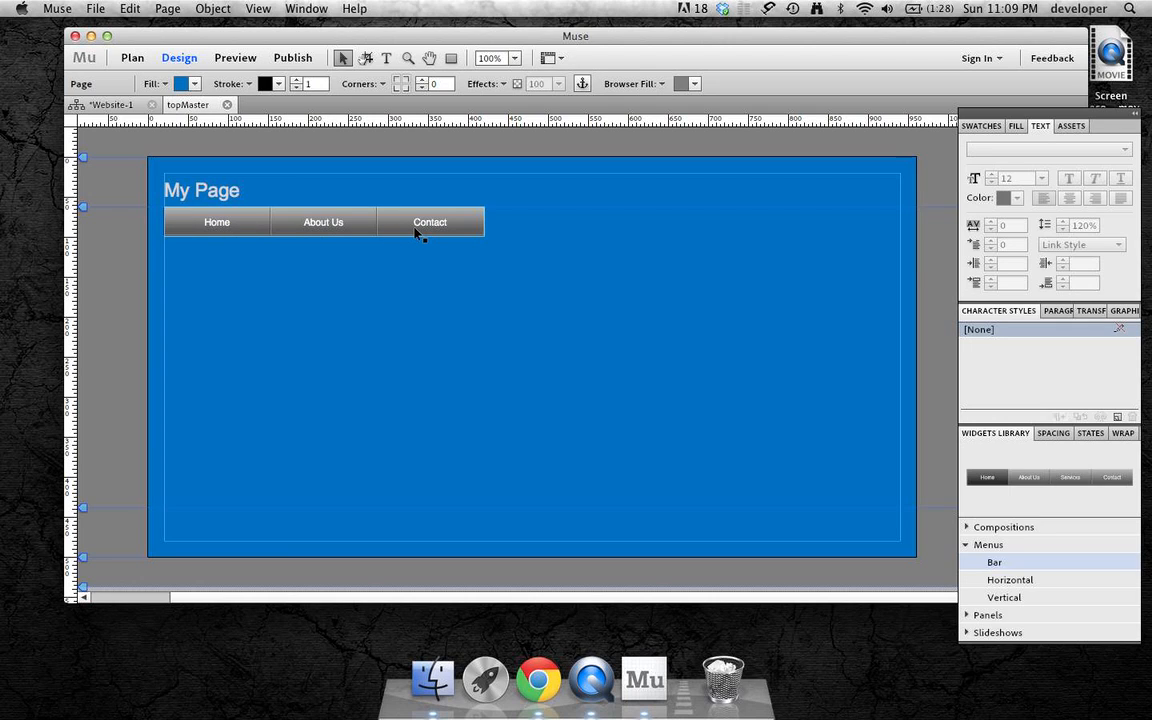
Check the page thumbnails in the site plan and close the topMaster design
{"action": "left_click", "coordinate": [132, 58]}
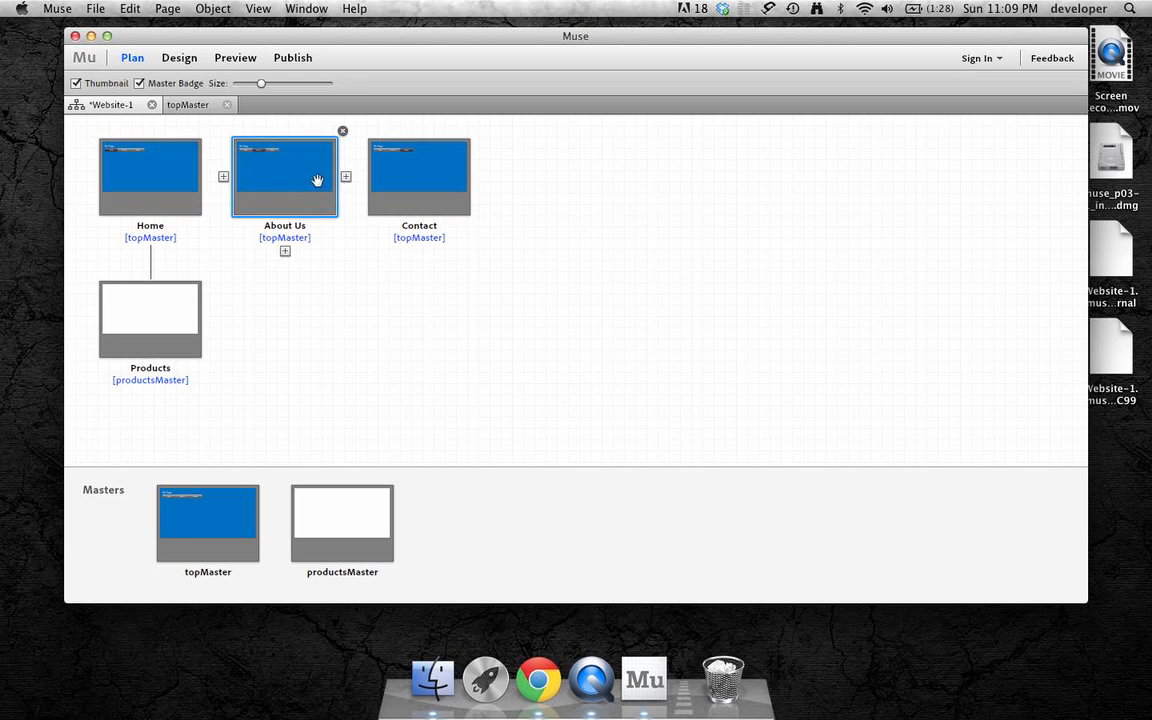
{"action": "left_click", "coordinate": [185, 105]}
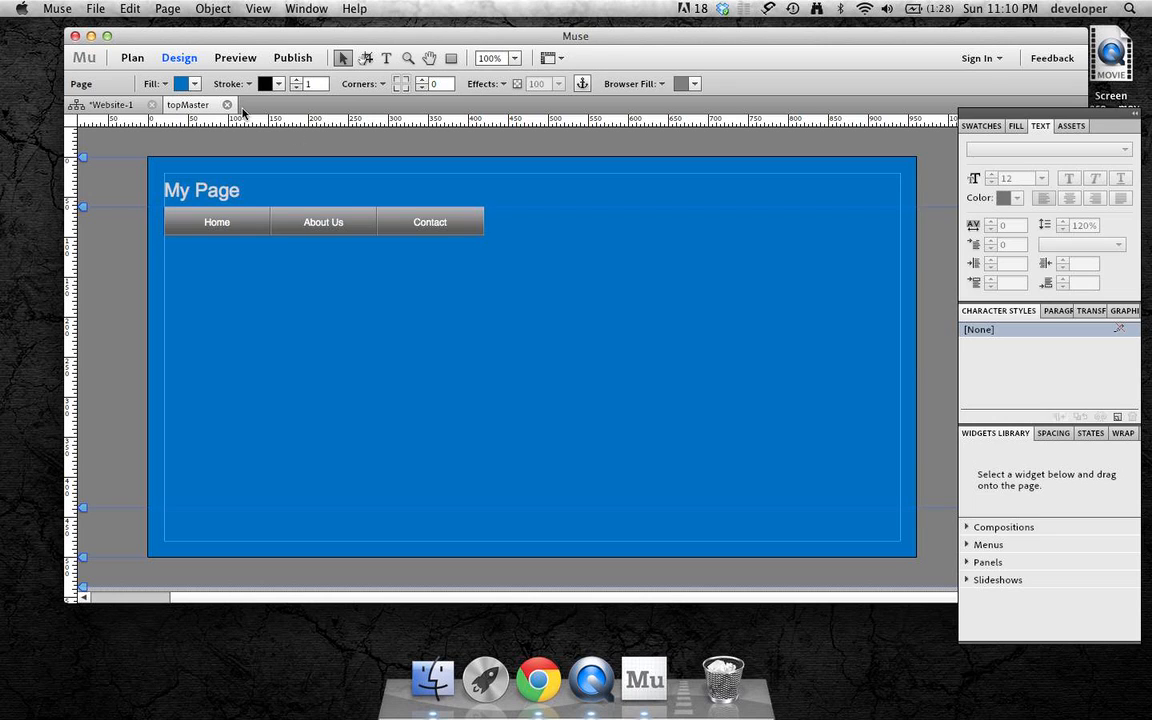
{"action": "left_click", "coordinate": [227, 105]}
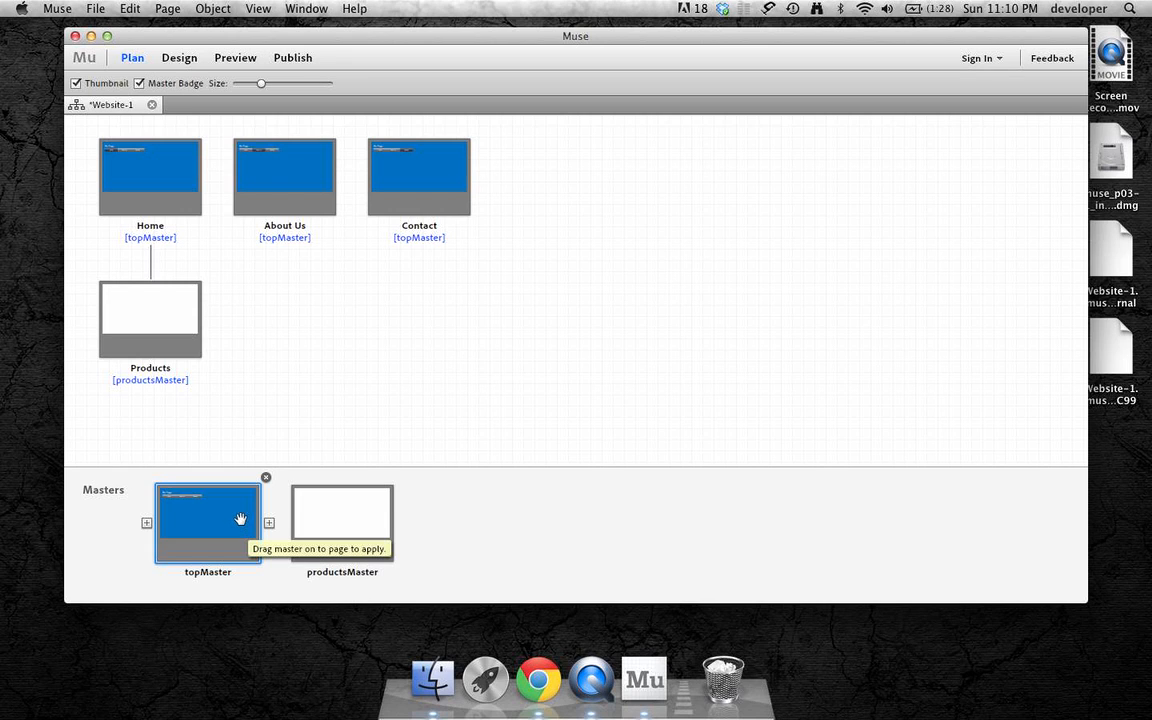
View the Home and About Us pages one after the other to inspect their menu bars, closing each
{"action": "double_click", "coordinate": [150, 176]}
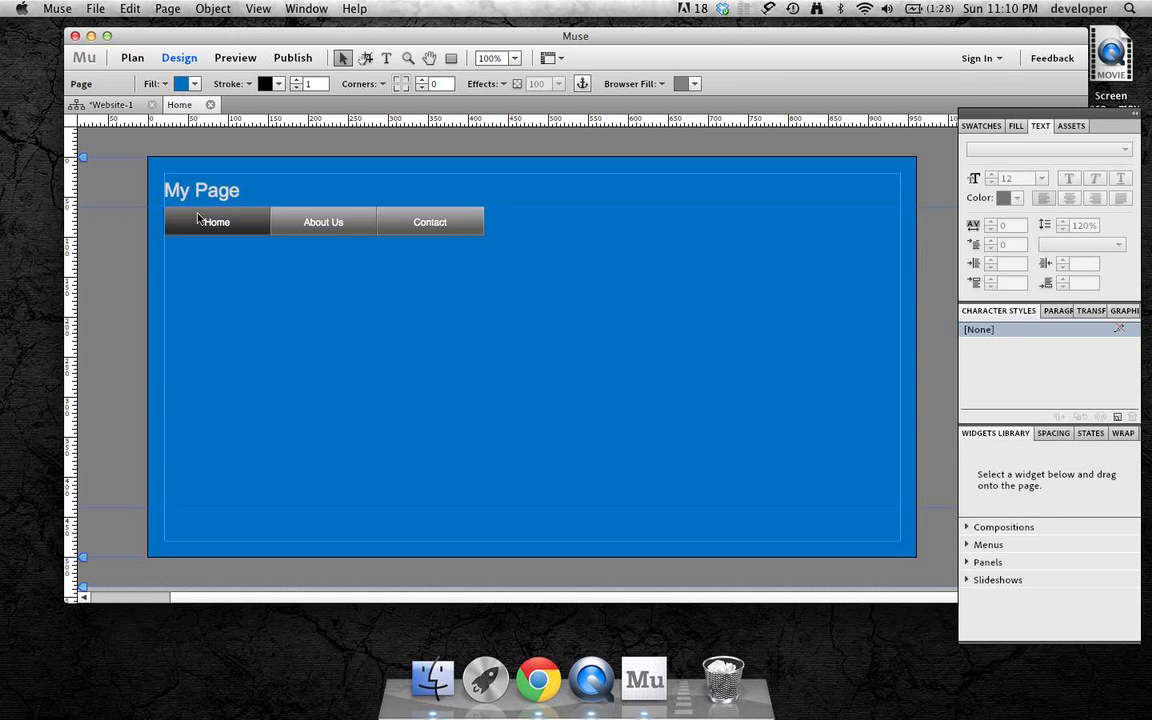
{"action": "left_click", "coordinate": [210, 105]}
{"action": "double_click", "coordinate": [272, 173]}
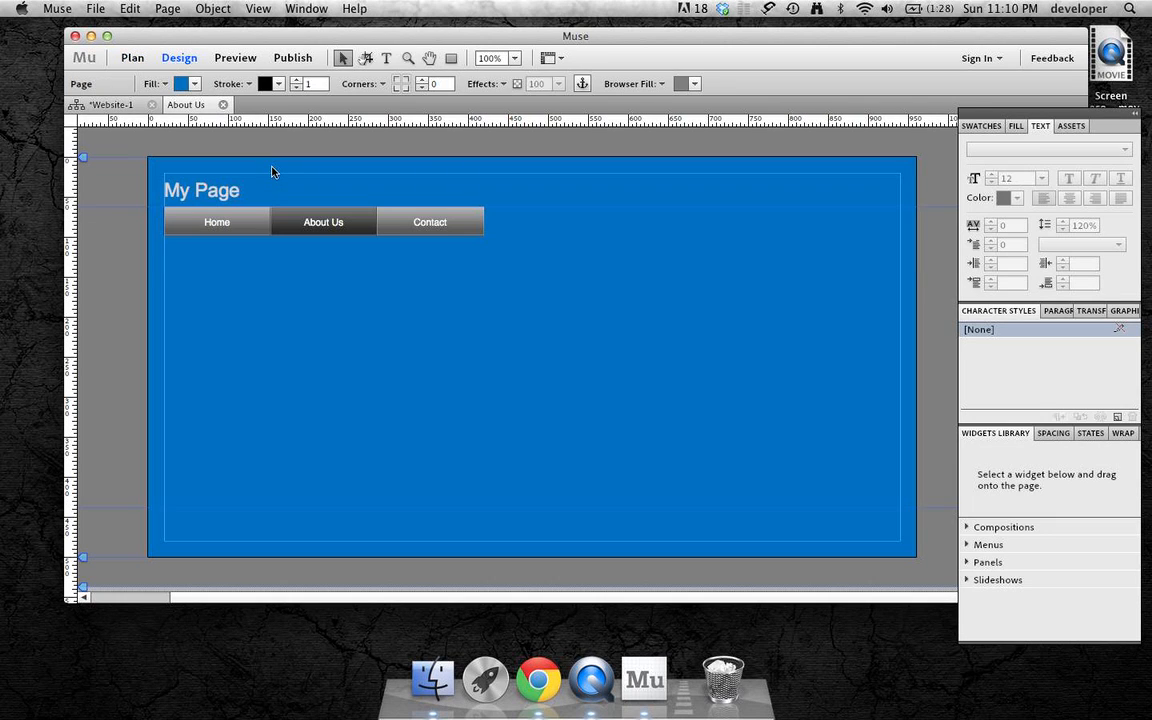
{"action": "left_click", "coordinate": [223, 105]}
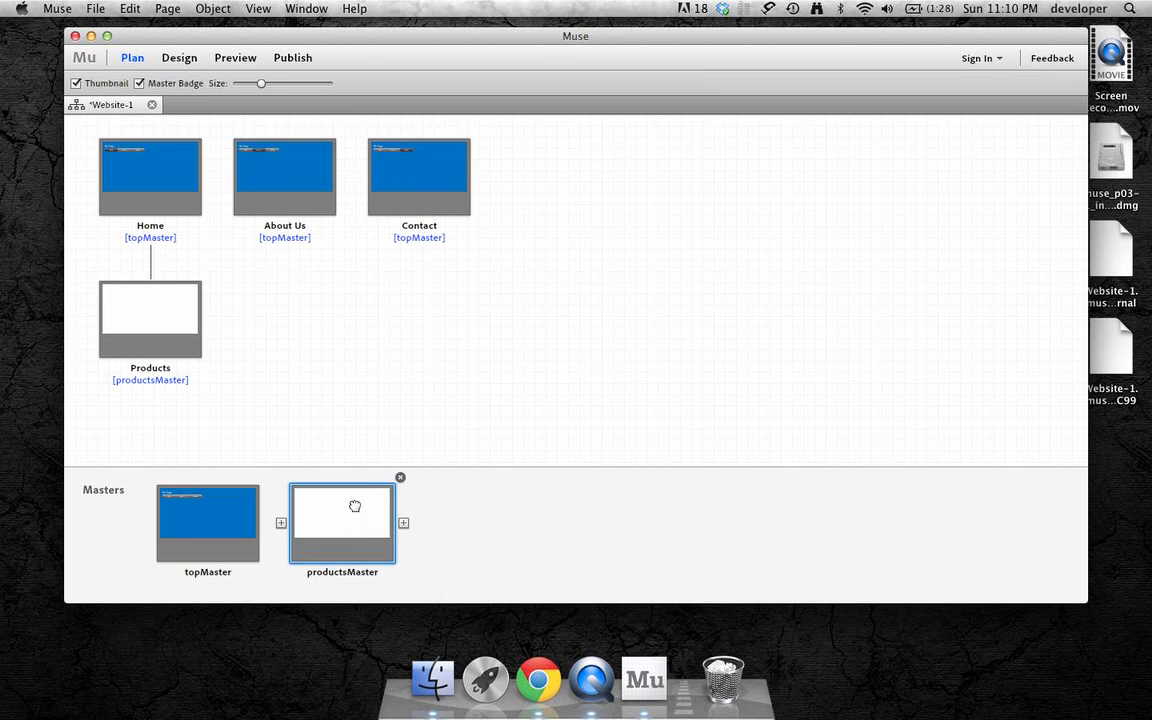
Open the productsMaster master for design and fill its page with grey B8BABC
{"action": "double_click", "coordinate": [322, 452]}
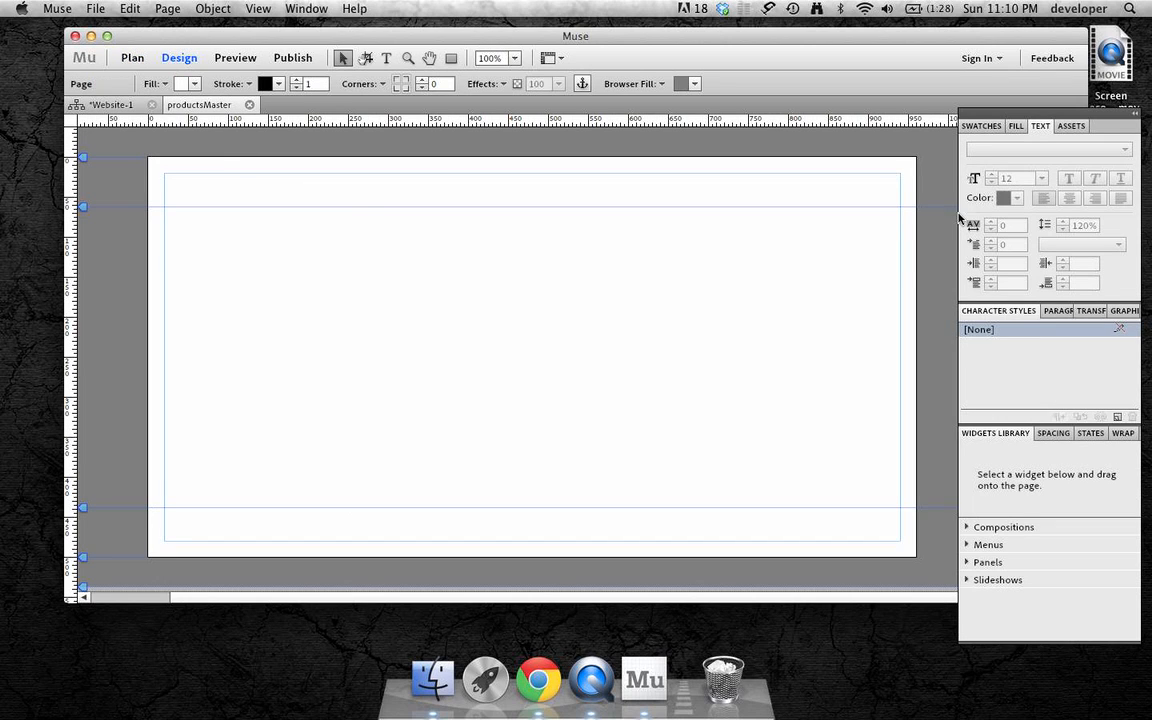
{"action": "left_click", "coordinate": [981, 127]}
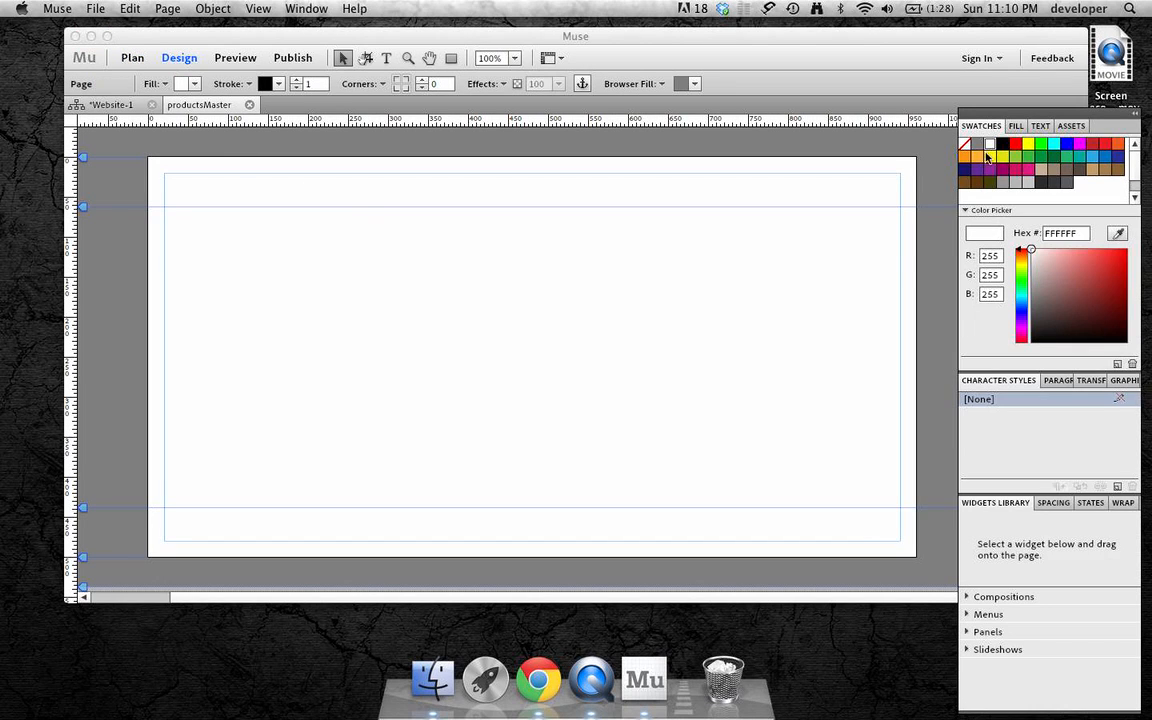
{"action": "left_click", "coordinate": [1016, 182]}
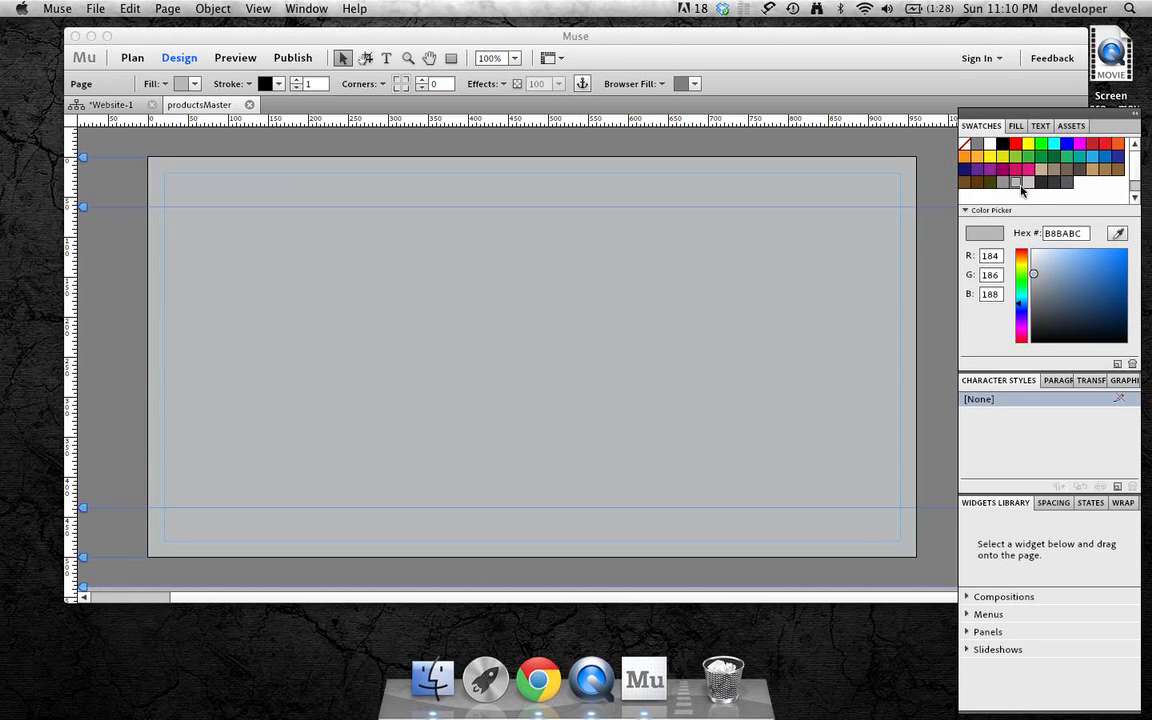
Add a "My Products" title in the page's upper-left corner, set its text size to 30, and deselect it
{"action": "left_click", "coordinate": [388, 58]}
{"action": "mouse_move", "coordinate": [162, 180]}
{"action": "left_mouse_down"}
{"action": "mouse_move", "coordinate": [369, 199]}
{"action": "mouse_move", "coordinate": [415, 222]}
{"action": "left_mouse_up"}
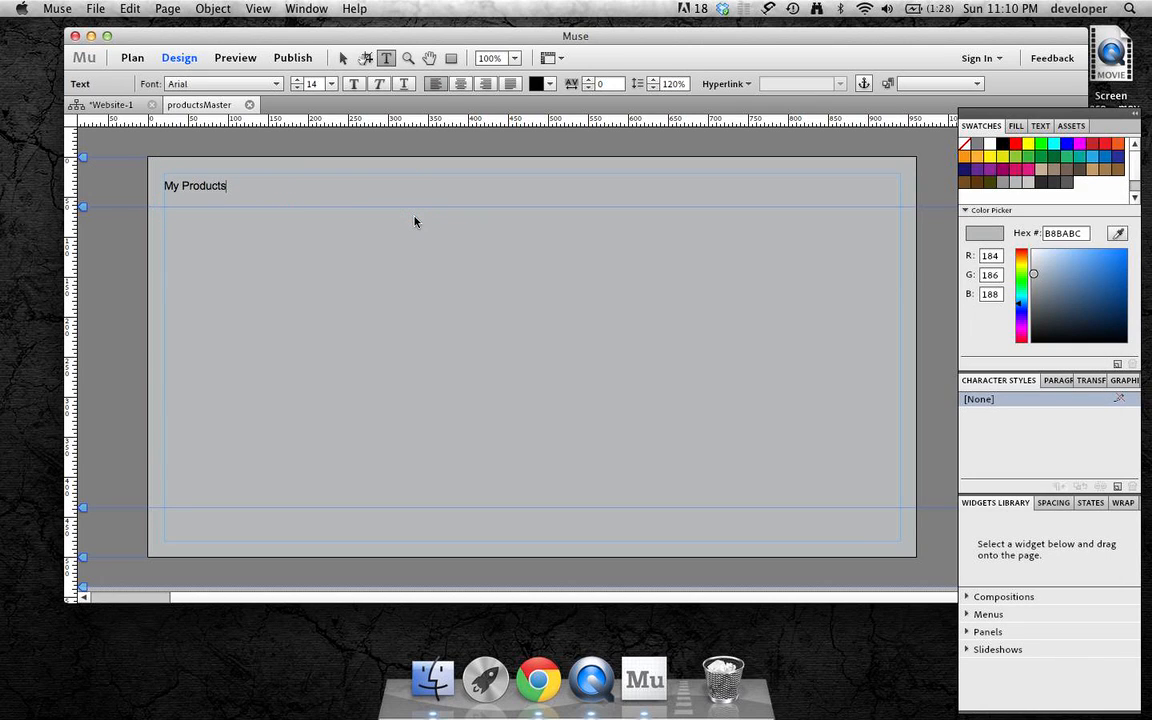
{"action": "left_click", "coordinate": [331, 84]}
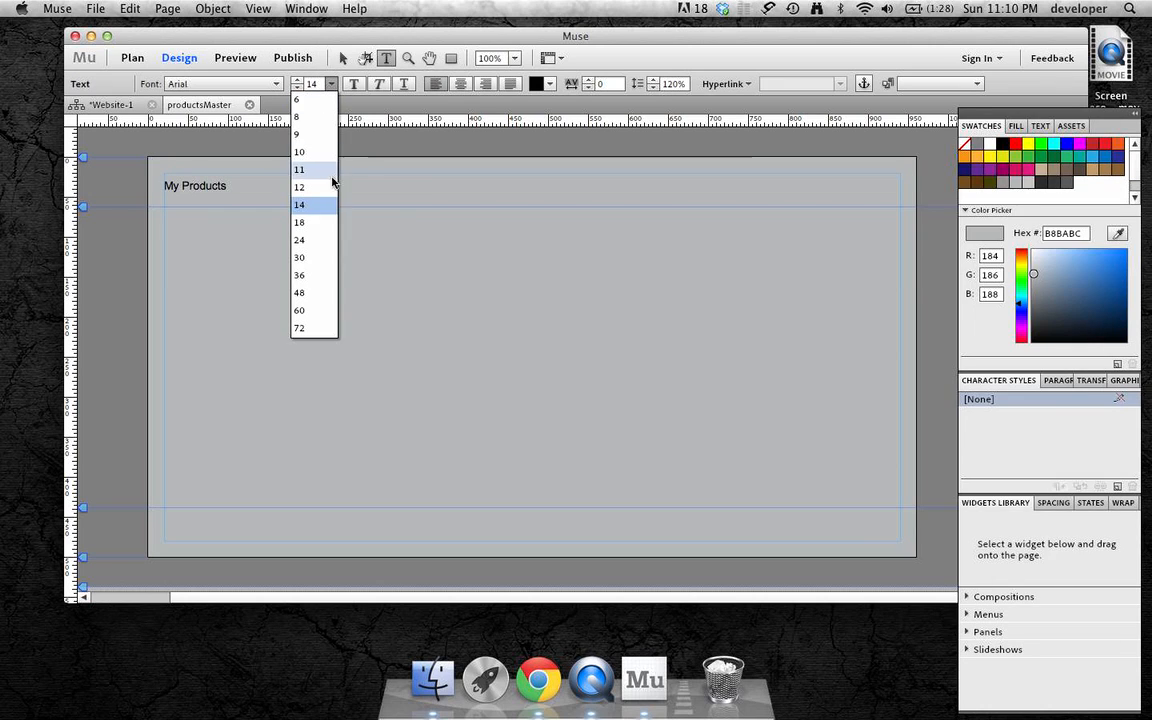
{"action": "left_click", "coordinate": [318, 240]}
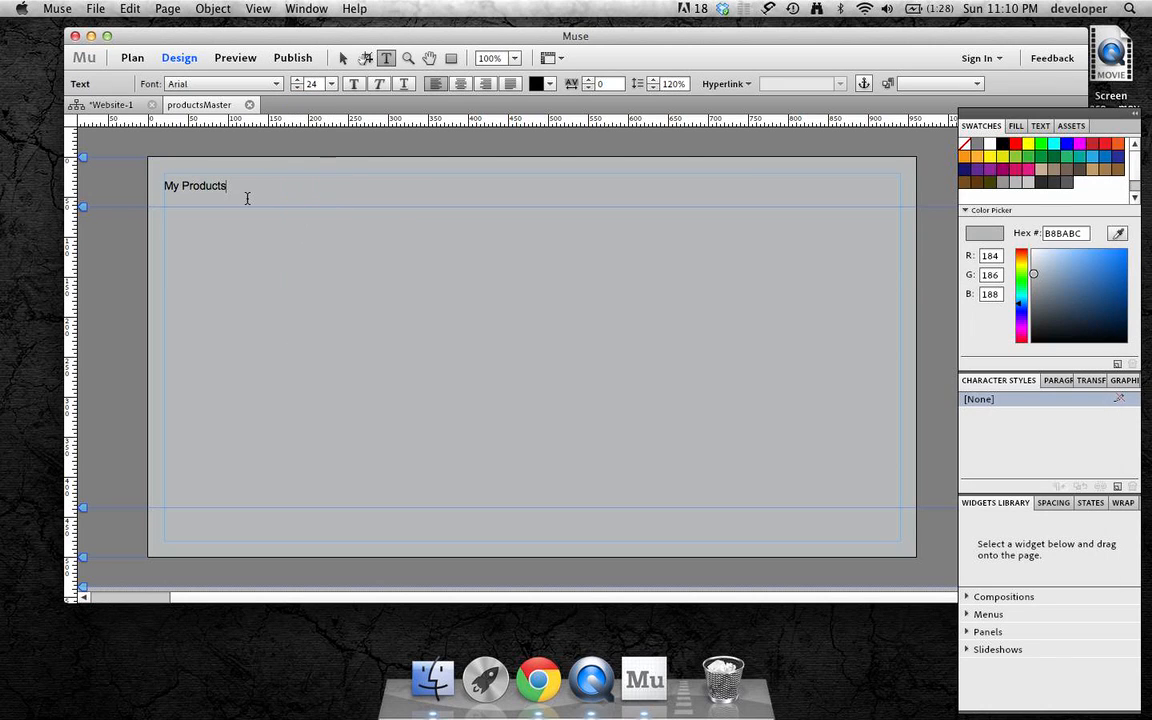
{"action": "key", "text": "super+a"}
{"action": "left_click", "coordinate": [331, 84]}
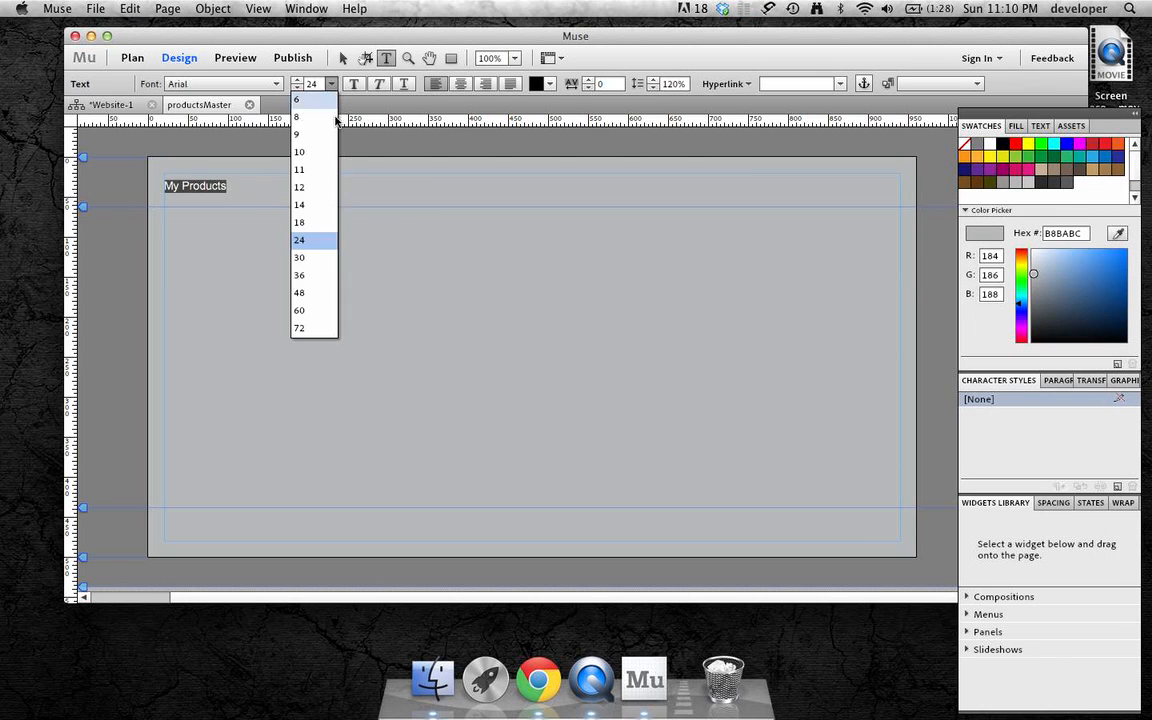
{"action": "left_click", "coordinate": [318, 240]}
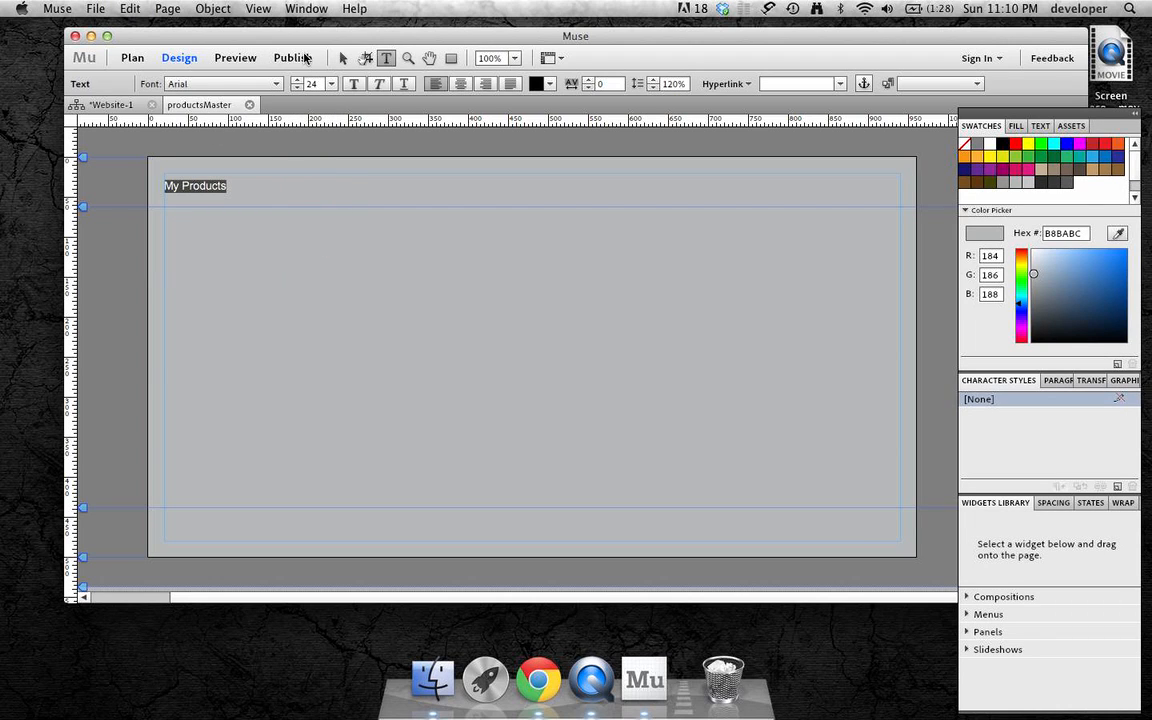
{"action": "left_click", "coordinate": [331, 86]}
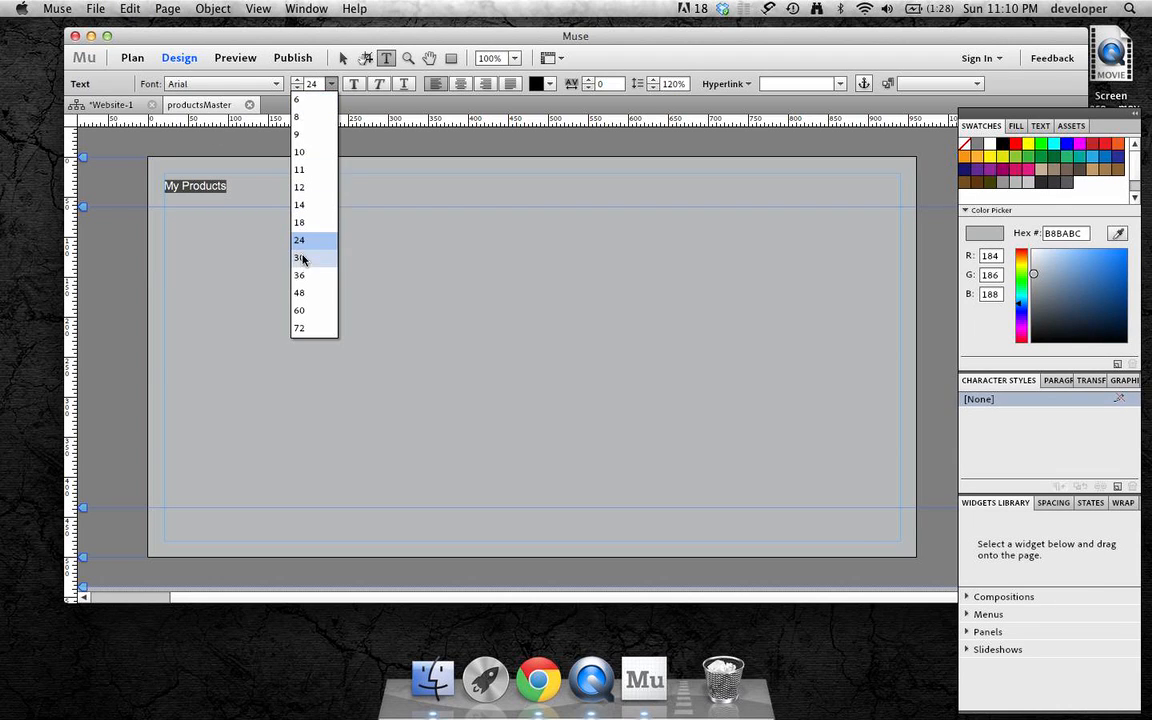
{"action": "left_click", "coordinate": [303, 260]}
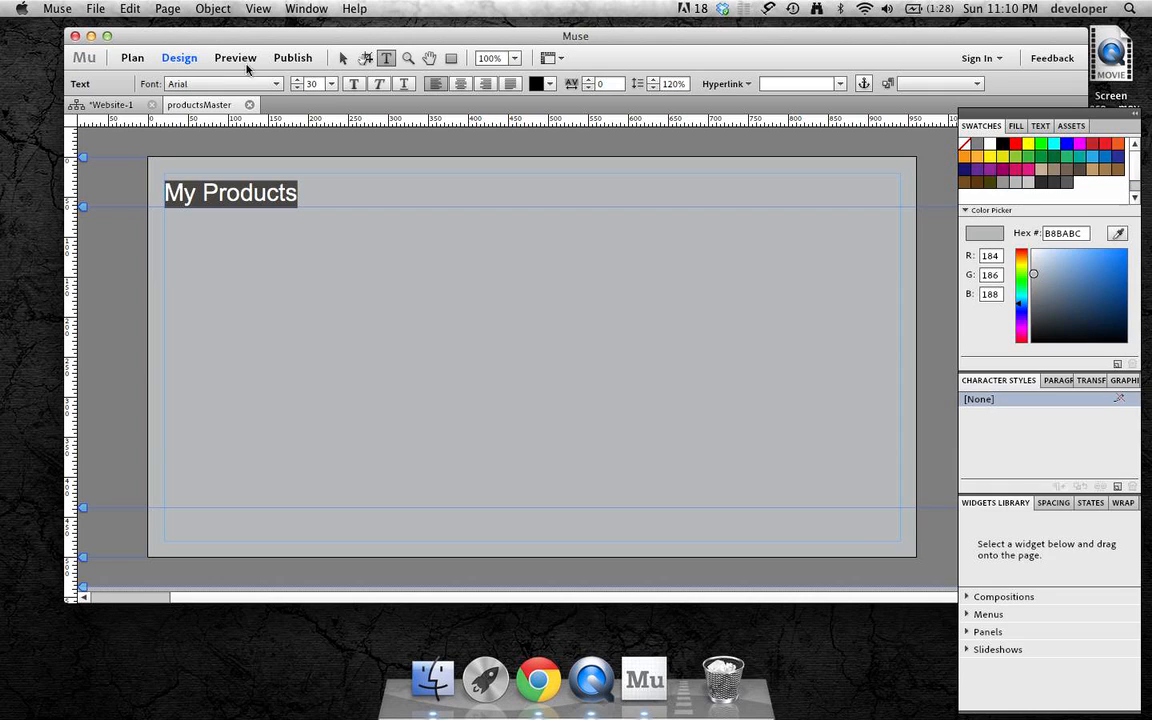
{"action": "left_click", "coordinate": [341, 58]}
{"action": "left_click", "coordinate": [355, 249]}
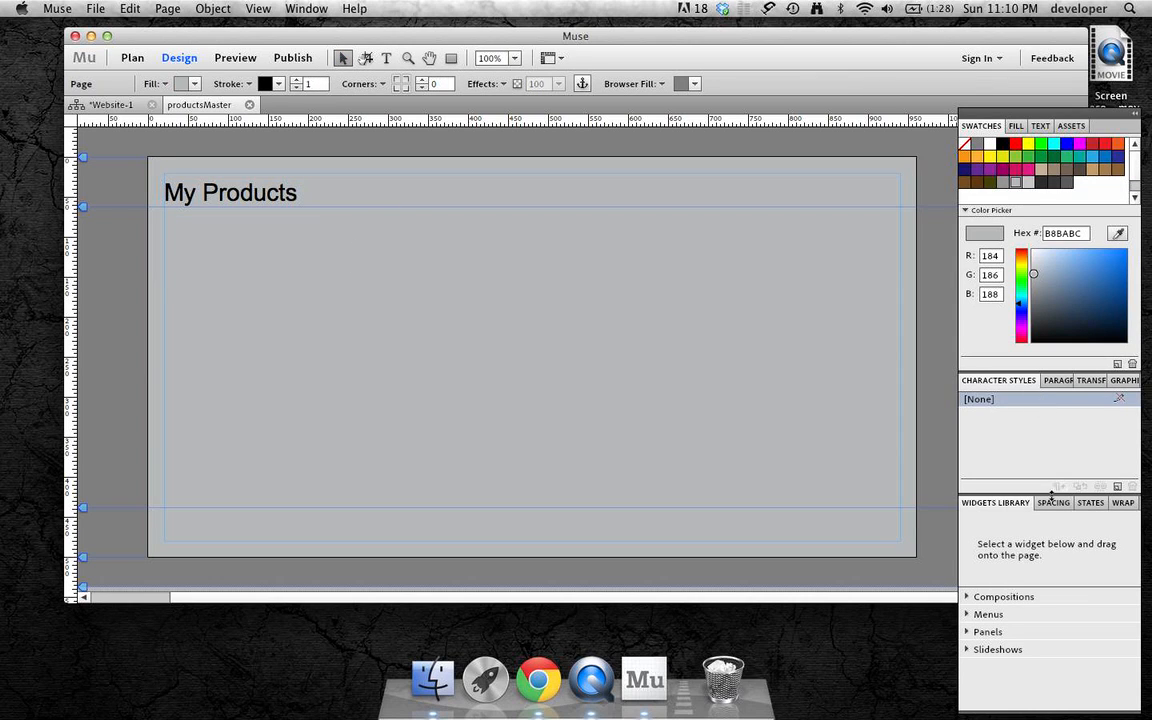
{"action": "left_click", "coordinate": [988, 617]}
{"action": "left_click", "coordinate": [967, 616]}
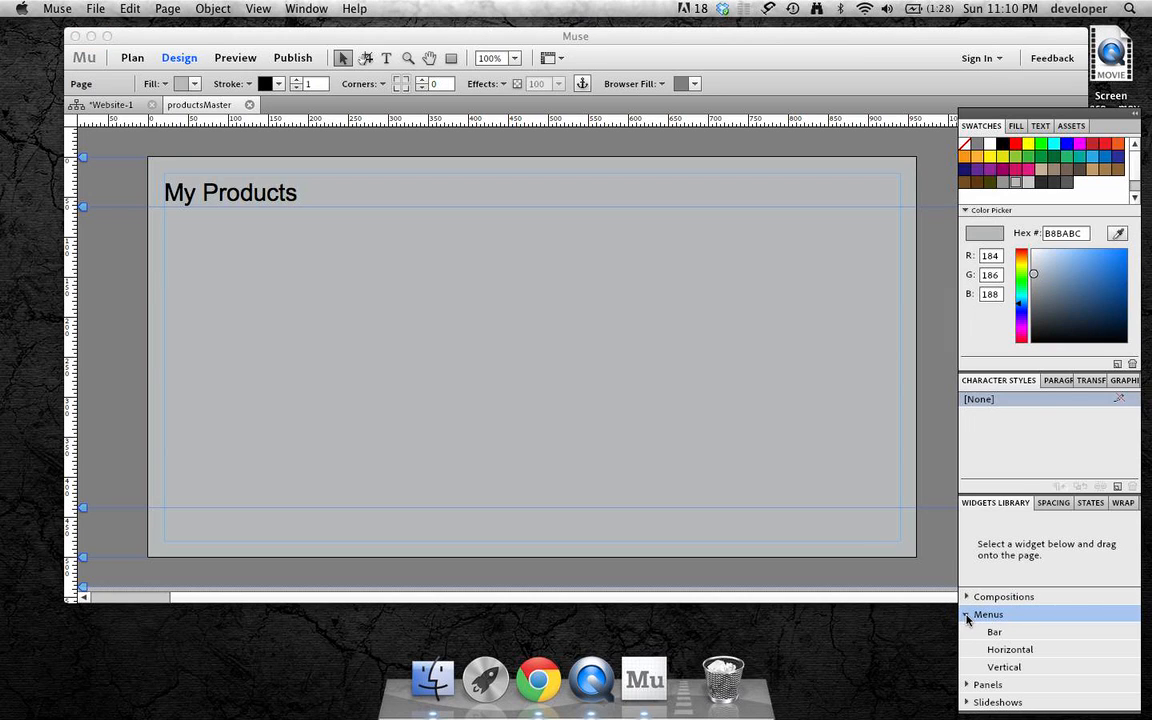
{"action": "left_click", "coordinate": [1003, 642]}
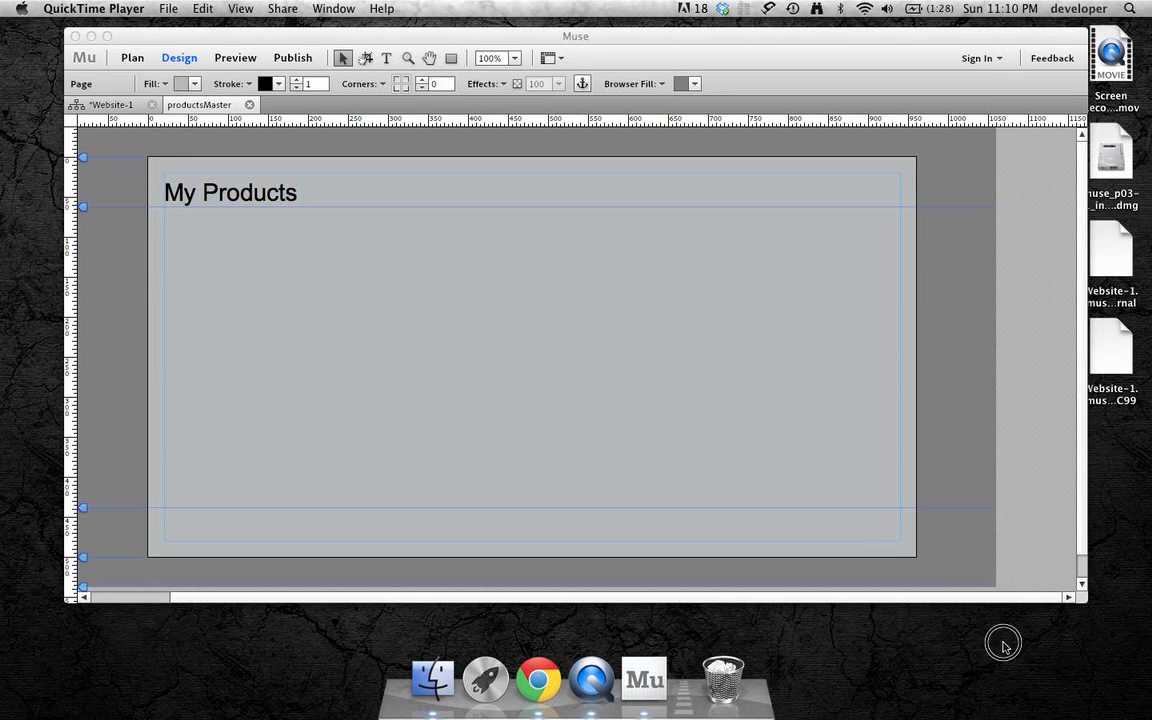
{"action": "left_click", "coordinate": [1022, 384]}
{"action": "left_click", "coordinate": [967, 614]}
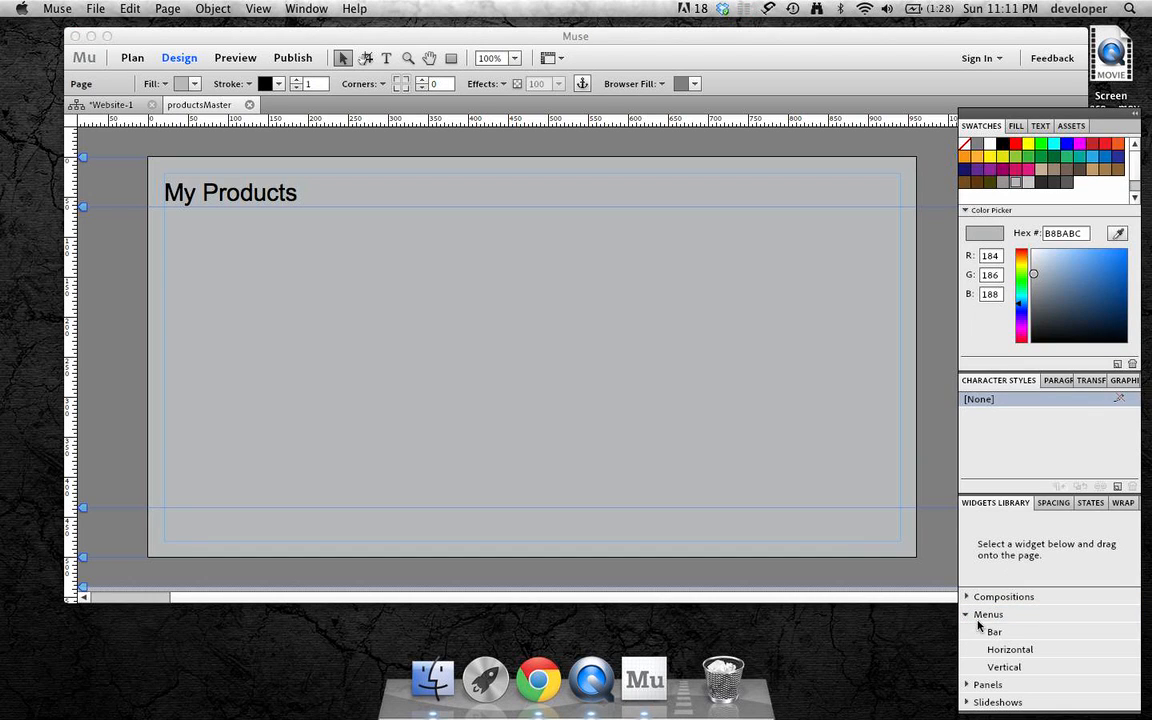
{"action": "mouse_move", "coordinate": [979, 640]}
{"action": "left_mouse_down"}
{"action": "mouse_move", "coordinate": [921, 692]}
{"action": "mouse_move", "coordinate": [313, 591]}
{"action": "mouse_move", "coordinate": [142, 662]}
{"action": "left_mouse_up"}
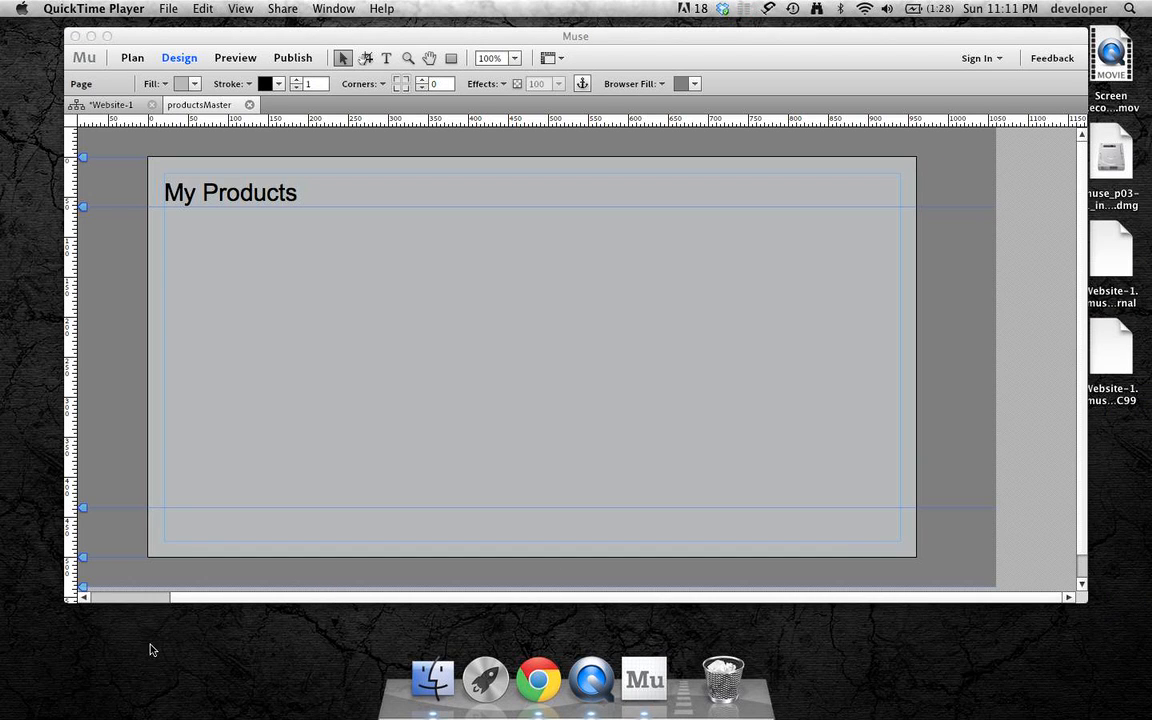
{"action": "left_click", "coordinate": [1000, 309]}
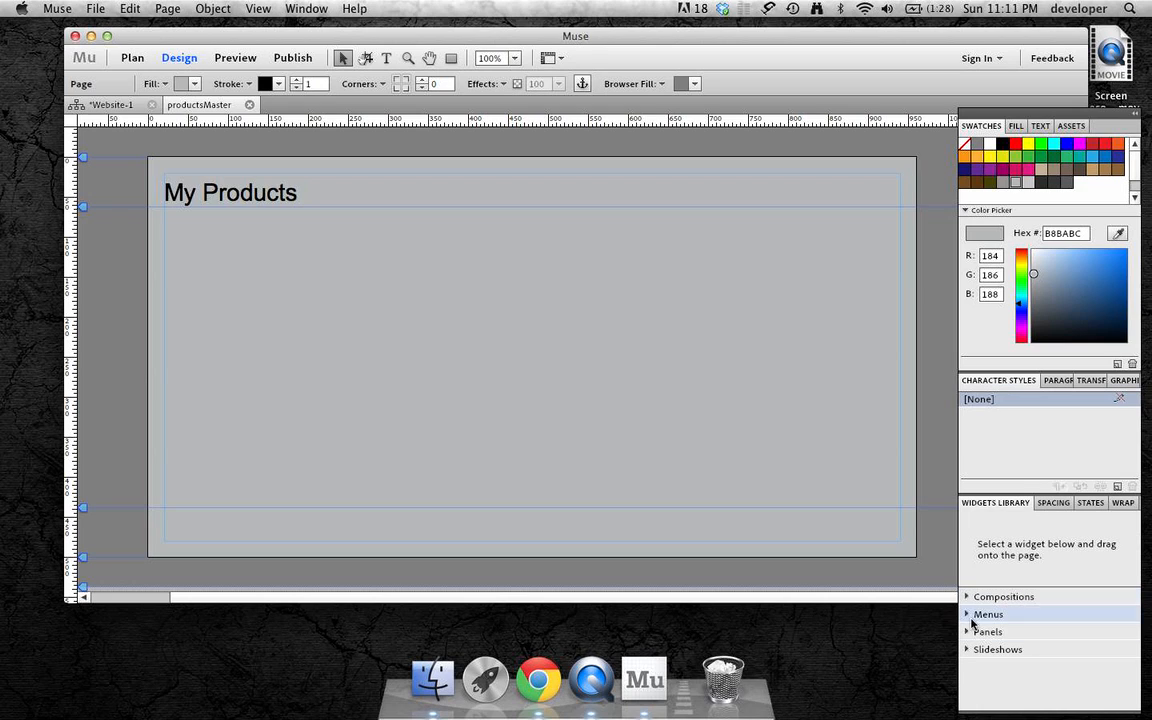
Place a Vertical menu widget directly below the "My Products" title, aligned with the page's left margin
{"action": "left_click", "coordinate": [967, 615]}
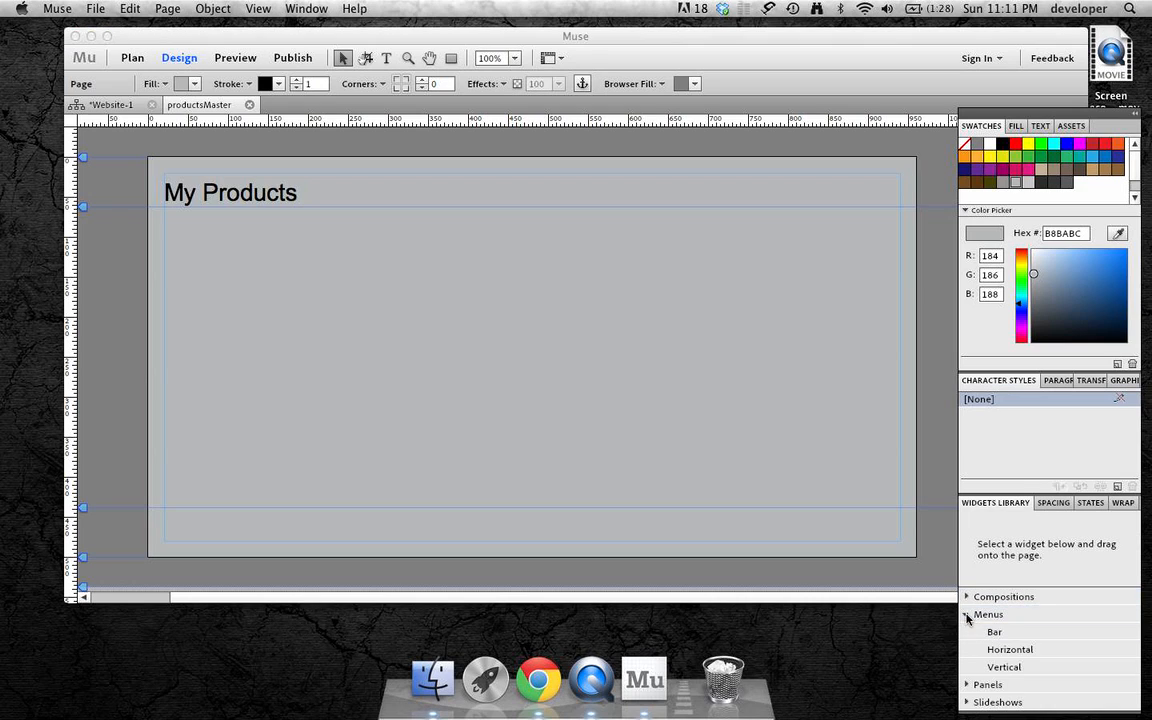
{"action": "left_click", "coordinate": [1004, 666]}
{"action": "left_click_drag", "start_coordinate": [1004, 666], "coordinate": [277, 234]}
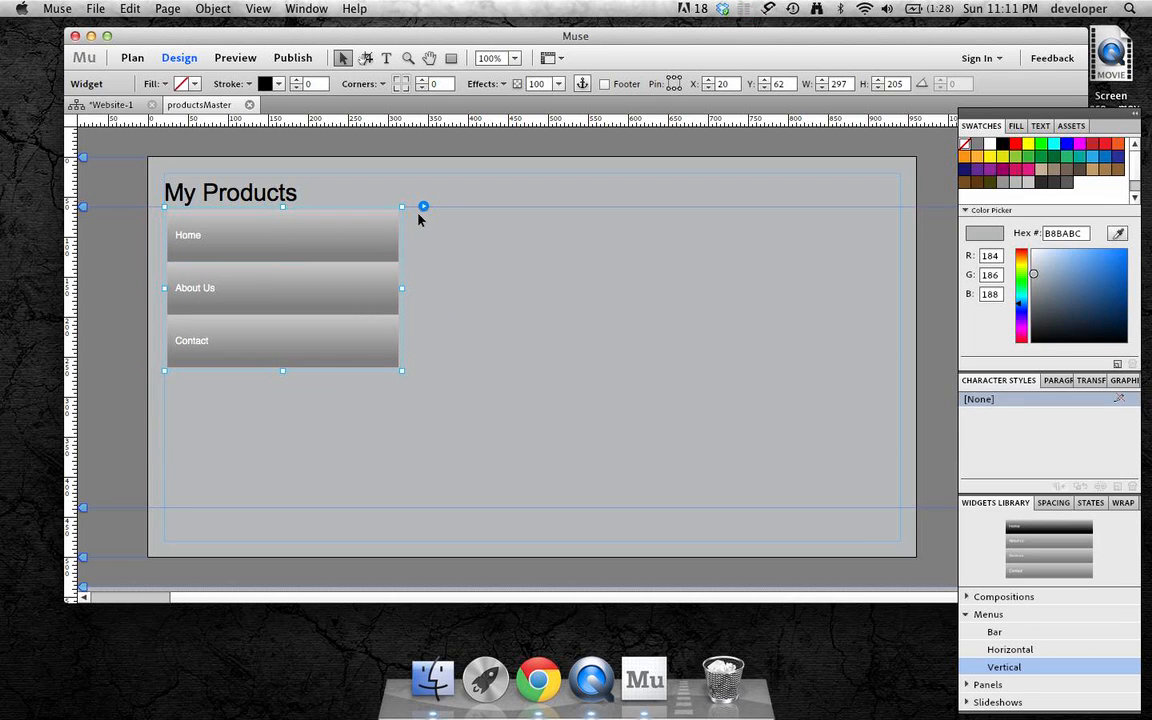
Set the vertical menu's type to All Pages, close its options, and select the Home item
{"action": "left_click", "coordinate": [423, 207]}
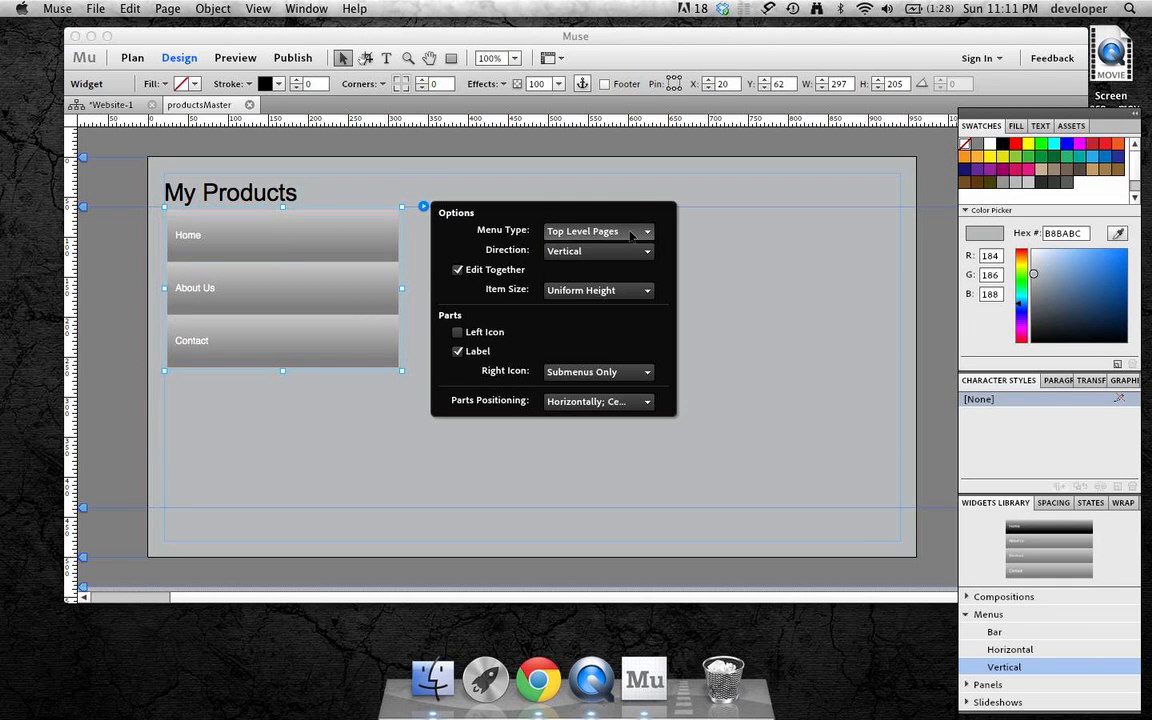
{"action": "left_click", "coordinate": [586, 232]}
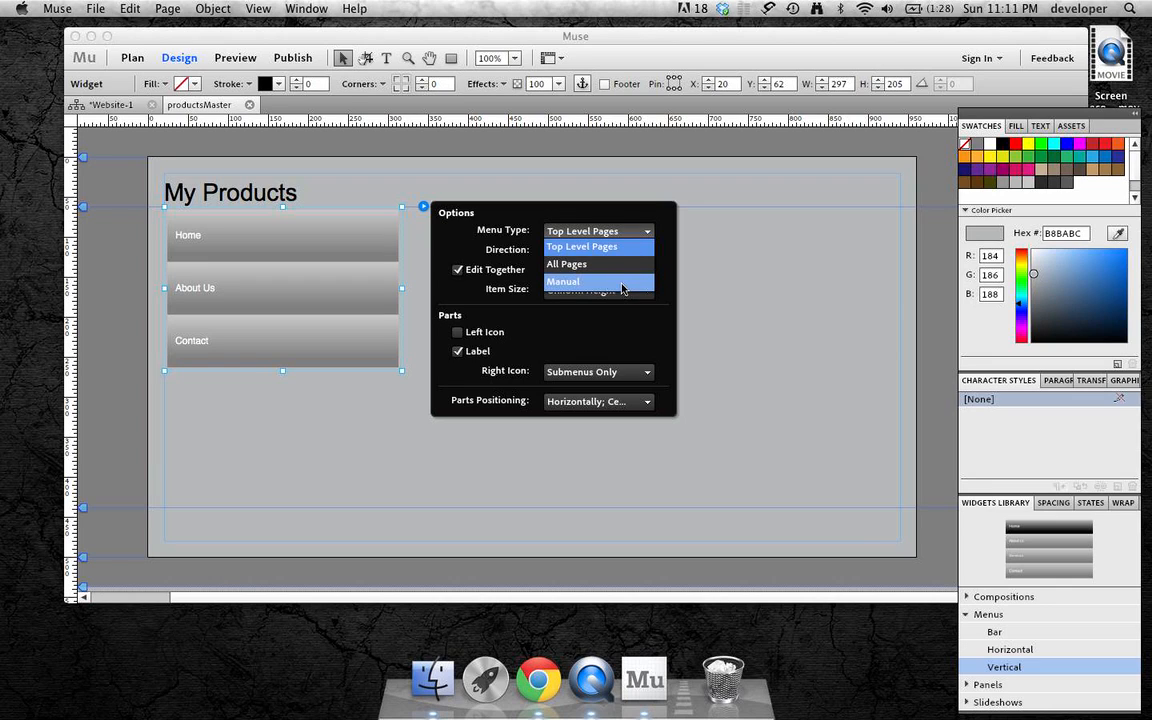
{"action": "left_click", "coordinate": [600, 247]}
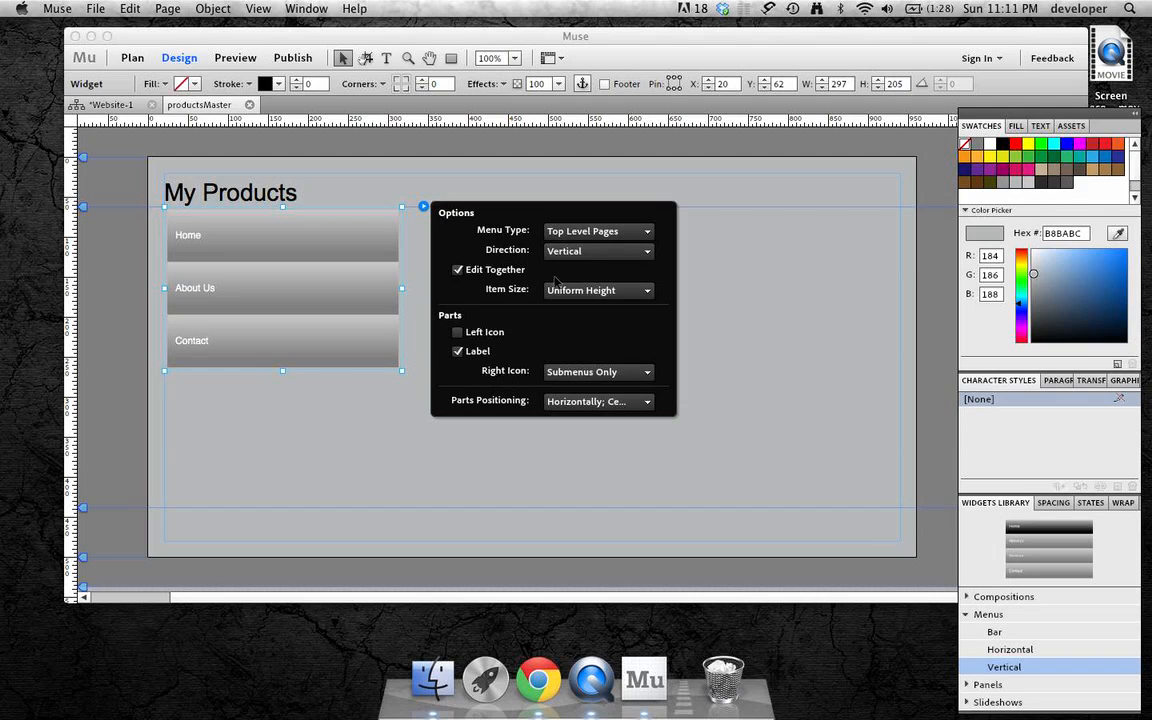
{"action": "left_click", "coordinate": [612, 233]}
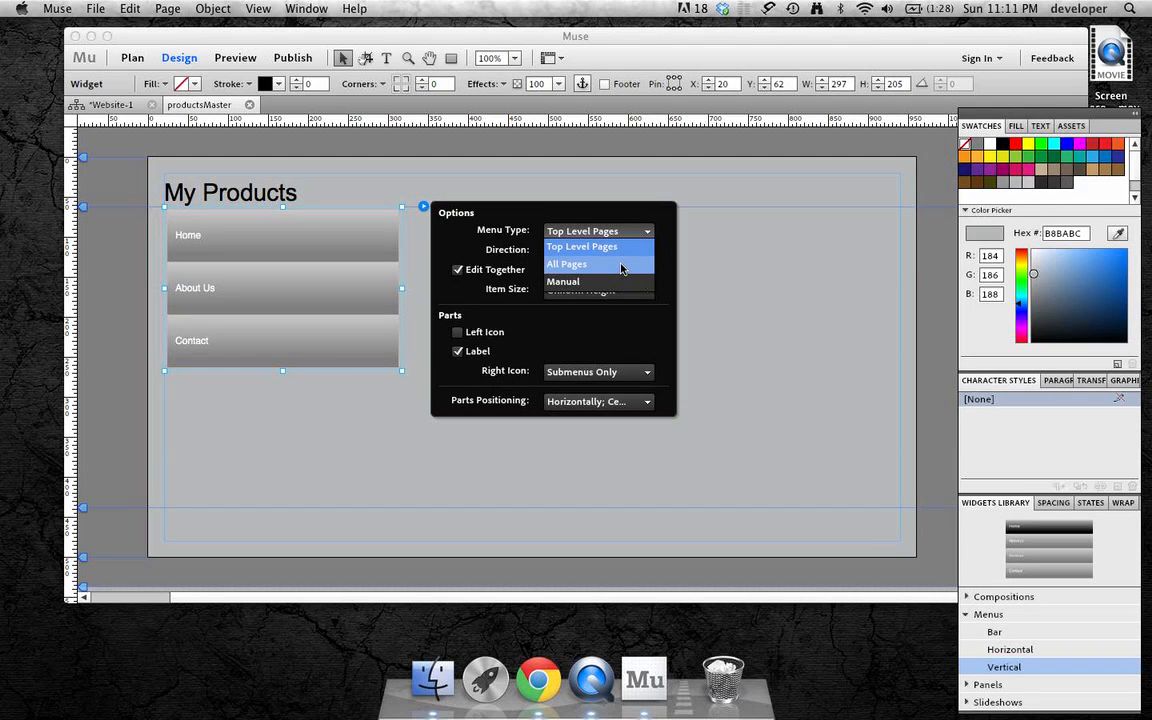
{"action": "left_click", "coordinate": [620, 266]}
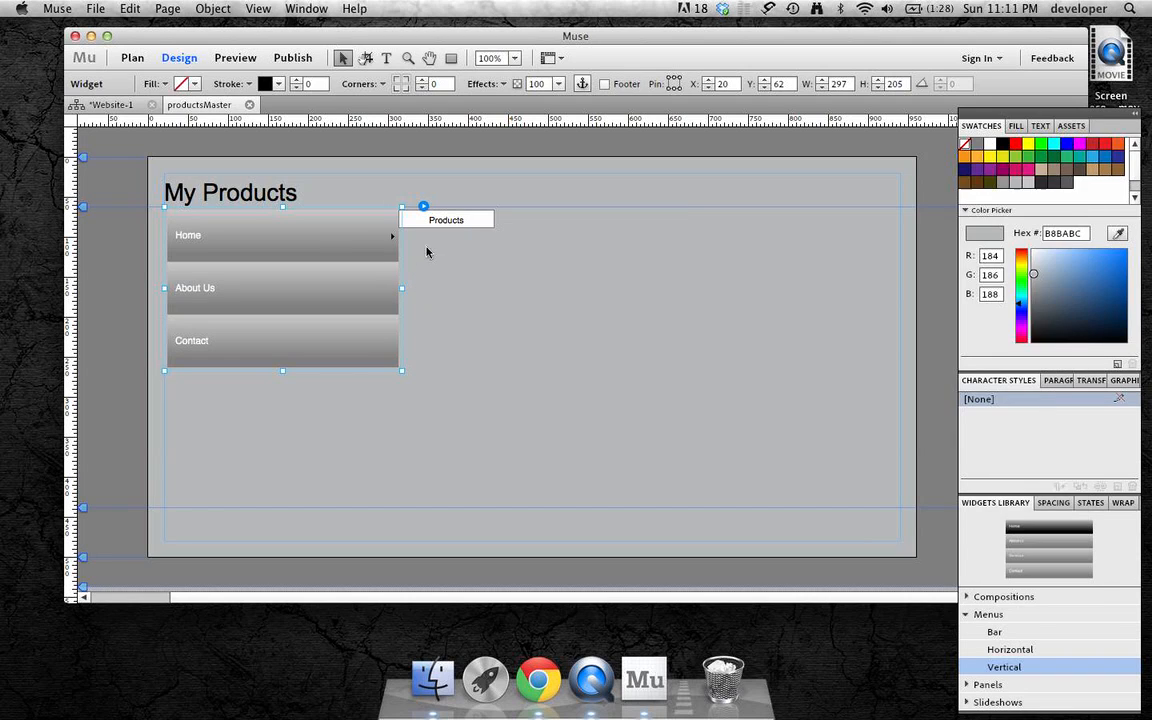
{"action": "left_click", "coordinate": [322, 240]}
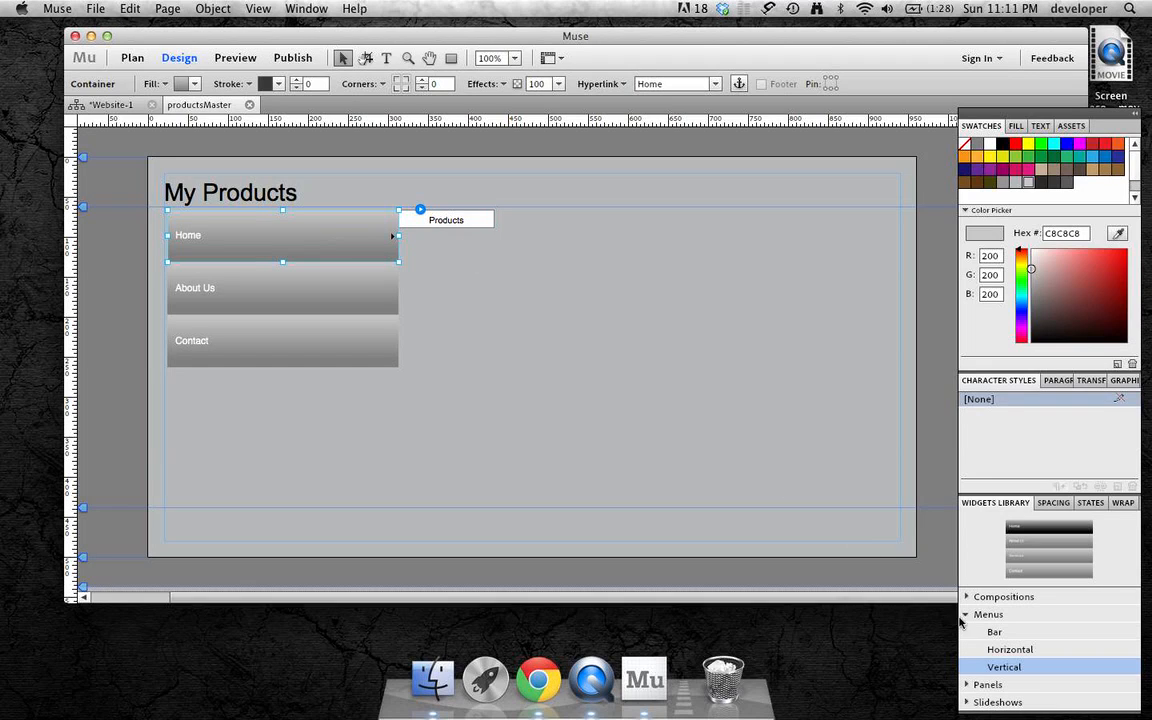
Place a Lightbox slideshow widget beside the vertical menu at about X 395, Y 64
{"action": "left_click", "coordinate": [966, 702]}
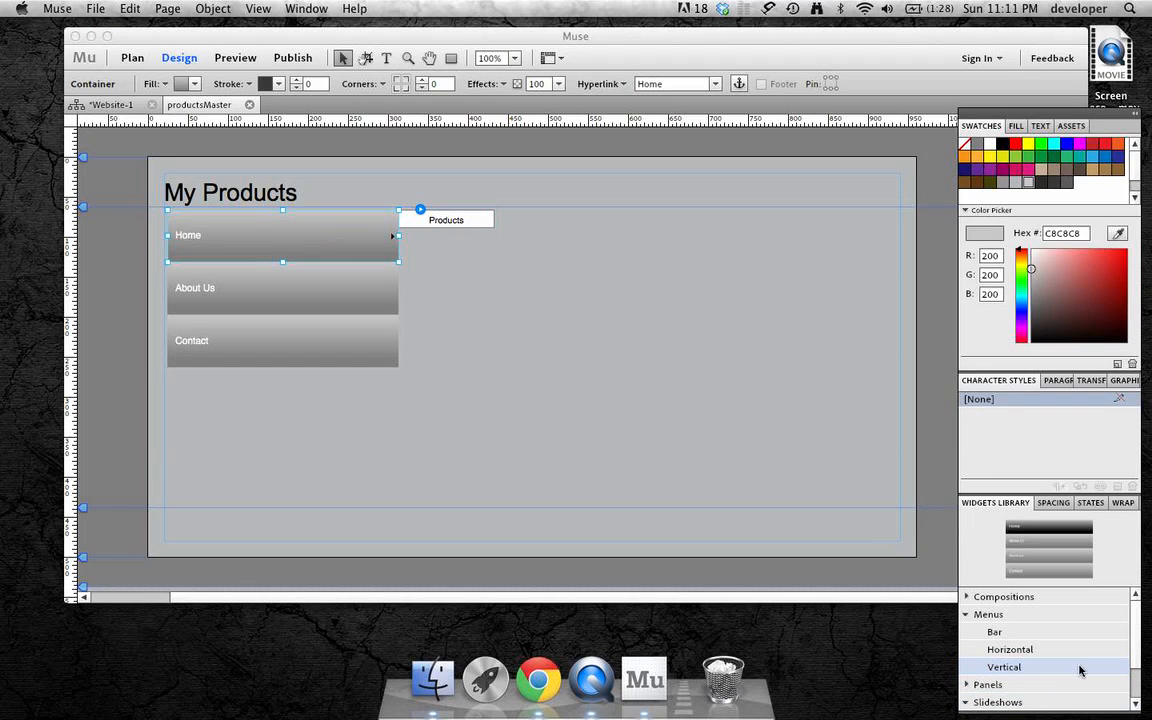
{"action": "left_click_drag", "start_coordinate": [1135, 642], "coordinate": [1134, 669]}
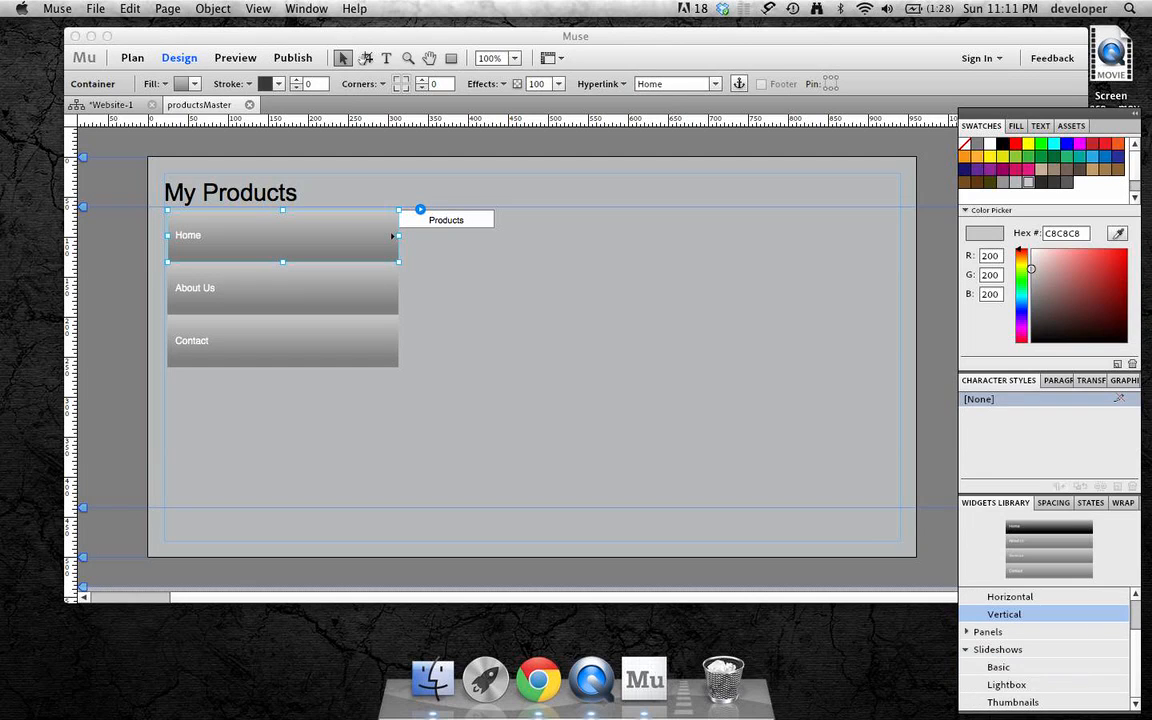
{"action": "left_click_drag", "start_coordinate": [1005, 684], "coordinate": [453, 224]}
{"action": "mouse_move", "coordinate": [548, 280]}
{"action": "left_mouse_down"}
{"action": "mouse_move", "coordinate": [553, 257]}
{"action": "mouse_move", "coordinate": [557, 268]}
{"action": "left_mouse_up"}
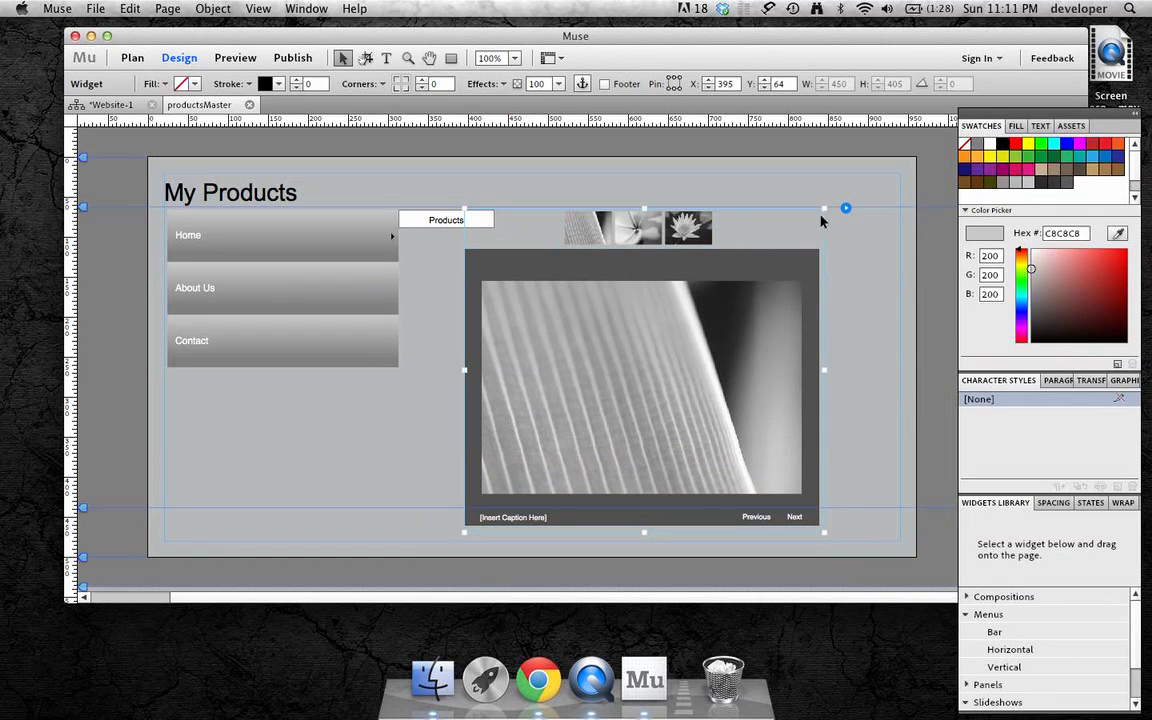
Examine the lightbox slideshow's options, including the New Hero fitting choices, and close them
{"action": "left_click", "coordinate": [846, 209]}
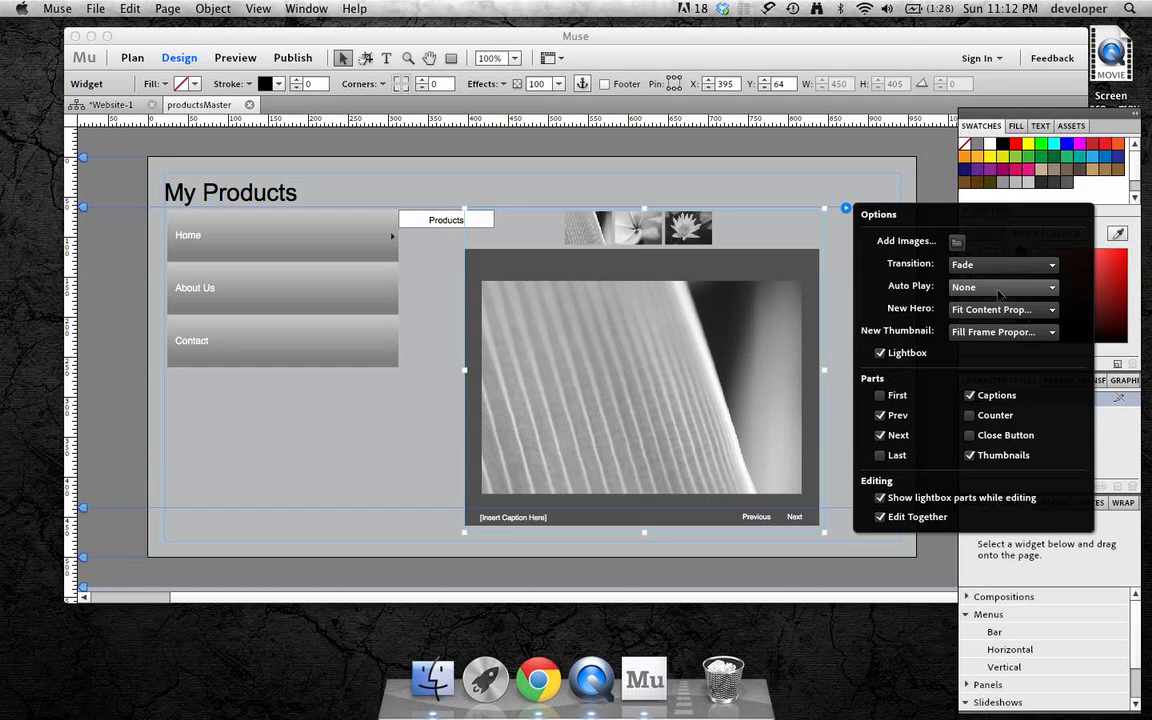
{"action": "left_click", "coordinate": [1058, 310]}
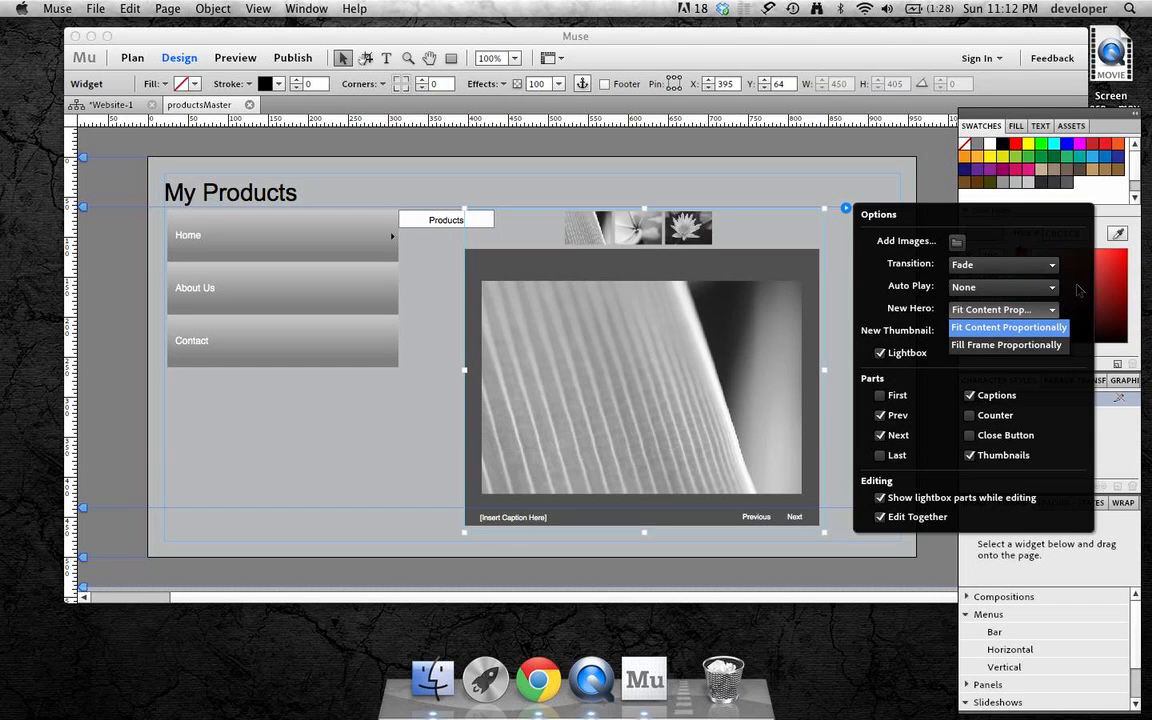
{"action": "left_click", "coordinate": [1079, 286]}
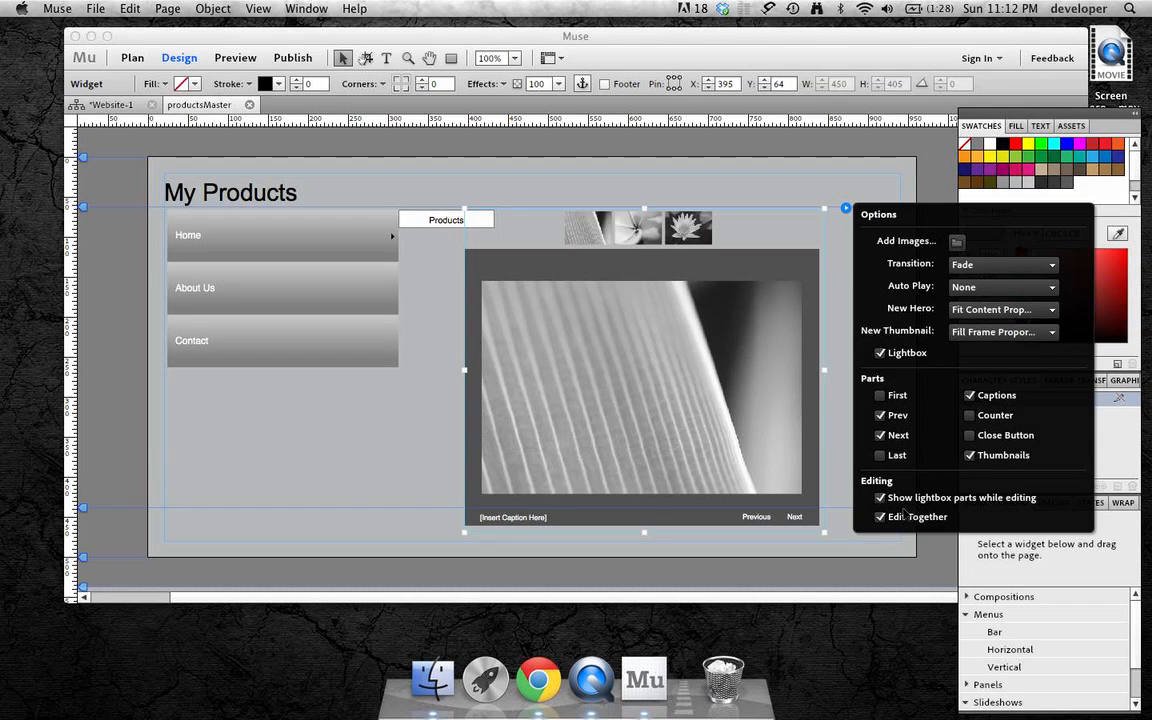
{"action": "left_click", "coordinate": [825, 180]}
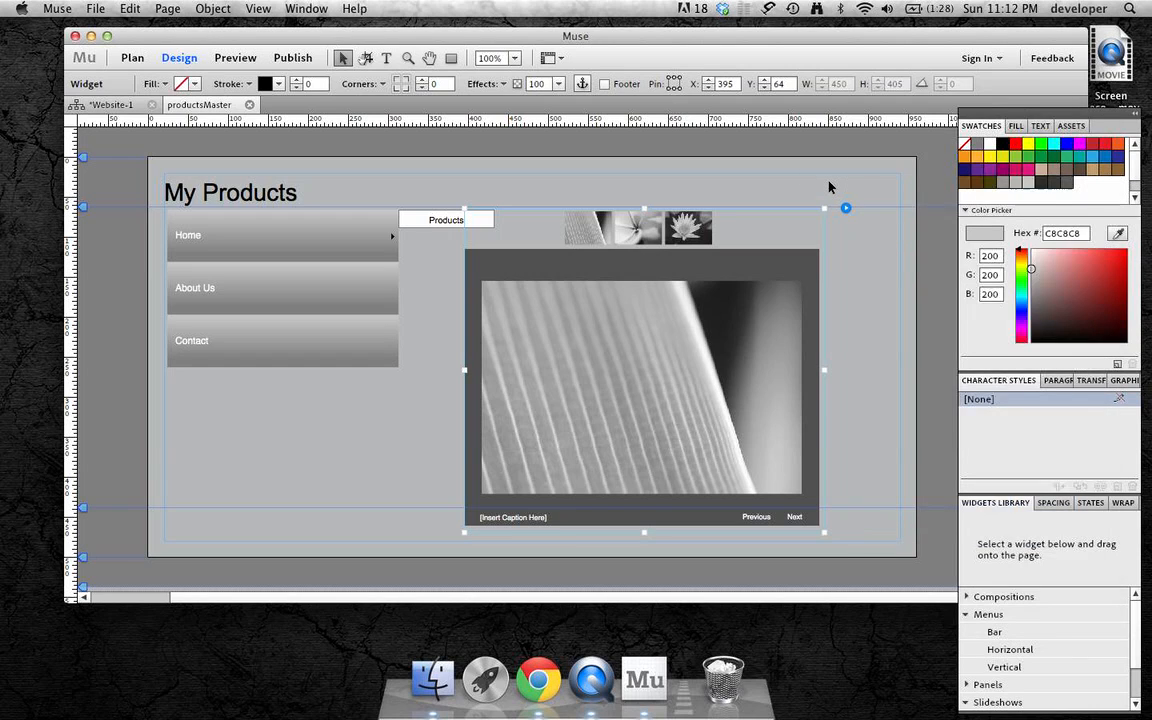
Save the site as Website-1.muse on the Desktop and close the productsMaster design
{"action": "key", "text": "super+s"}
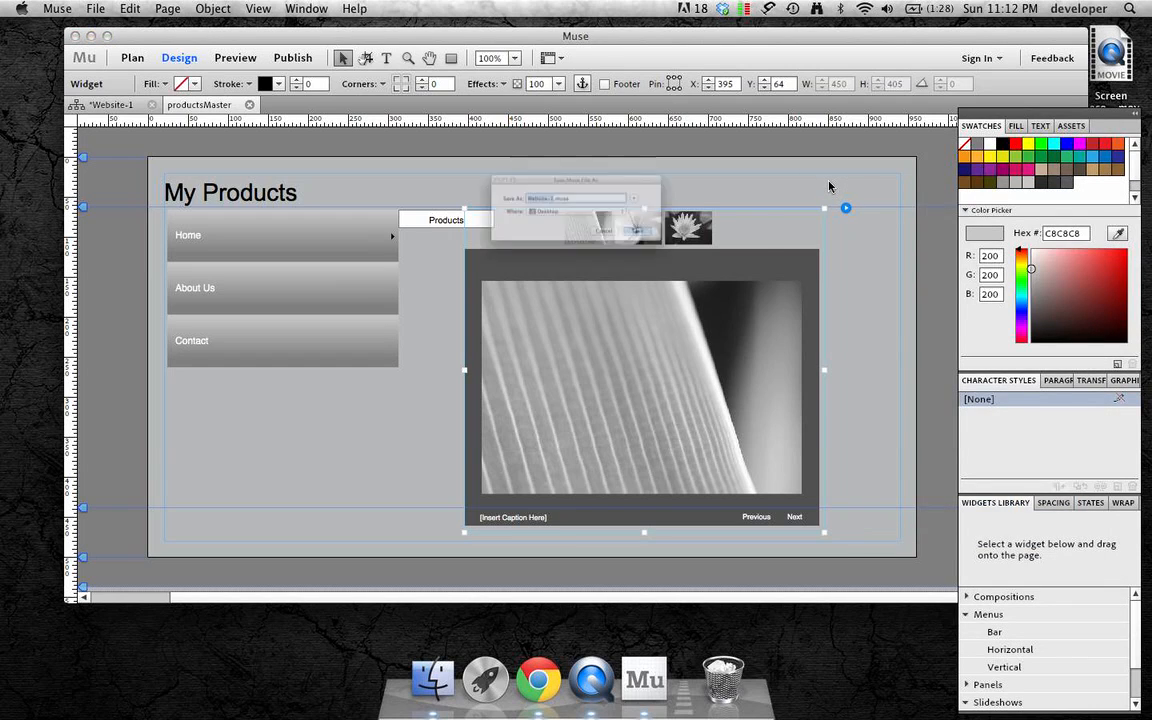
{"action": "left_click", "coordinate": [697, 253]}
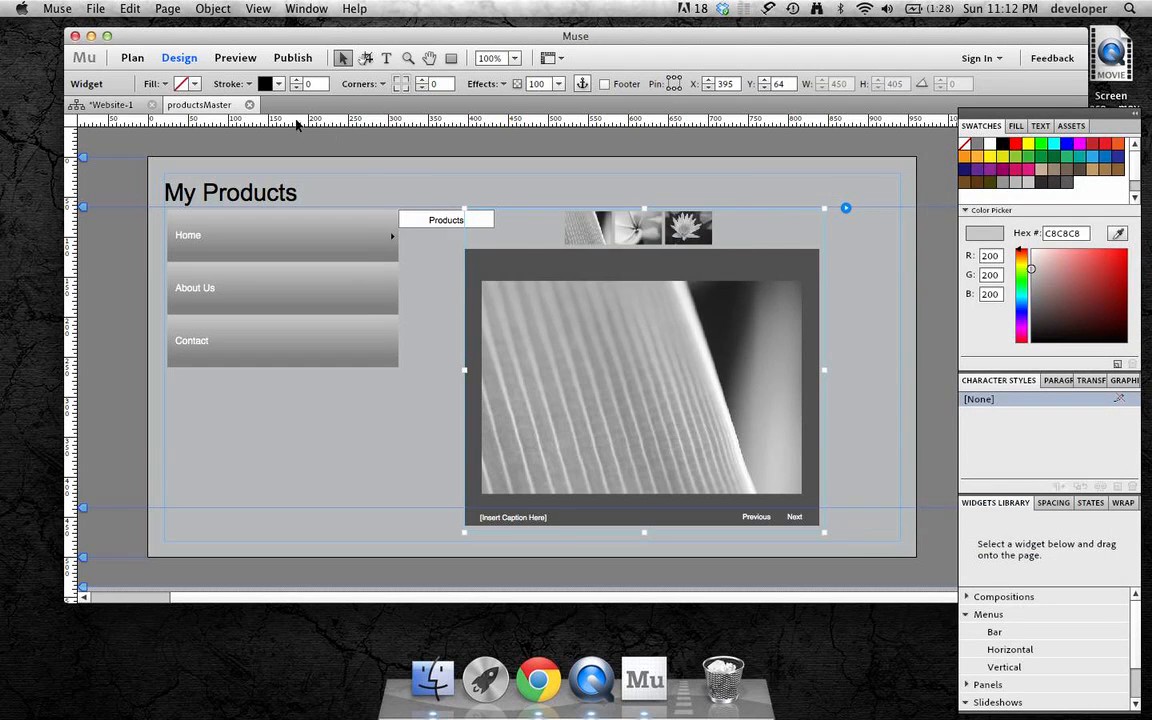
{"action": "left_click", "coordinate": [248, 105]}
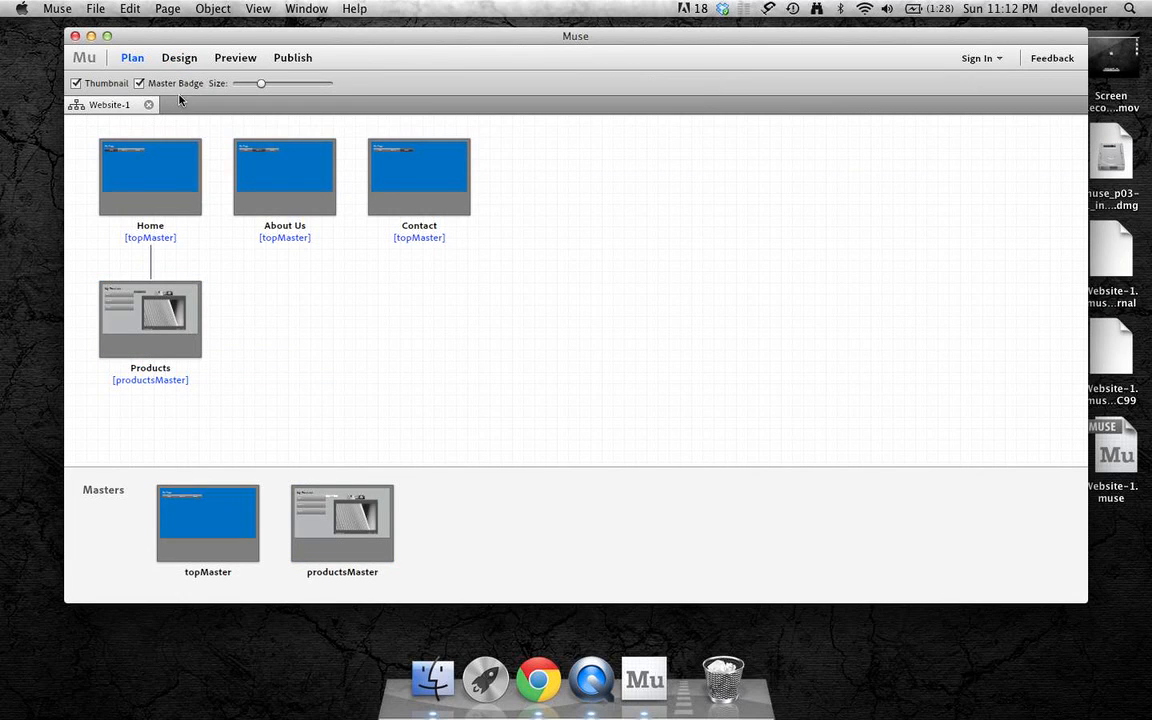
Preview the Home page to check its title and menu bar
{"action": "left_click", "coordinate": [180, 57]}
{"action": "left_click", "coordinate": [238, 58]}
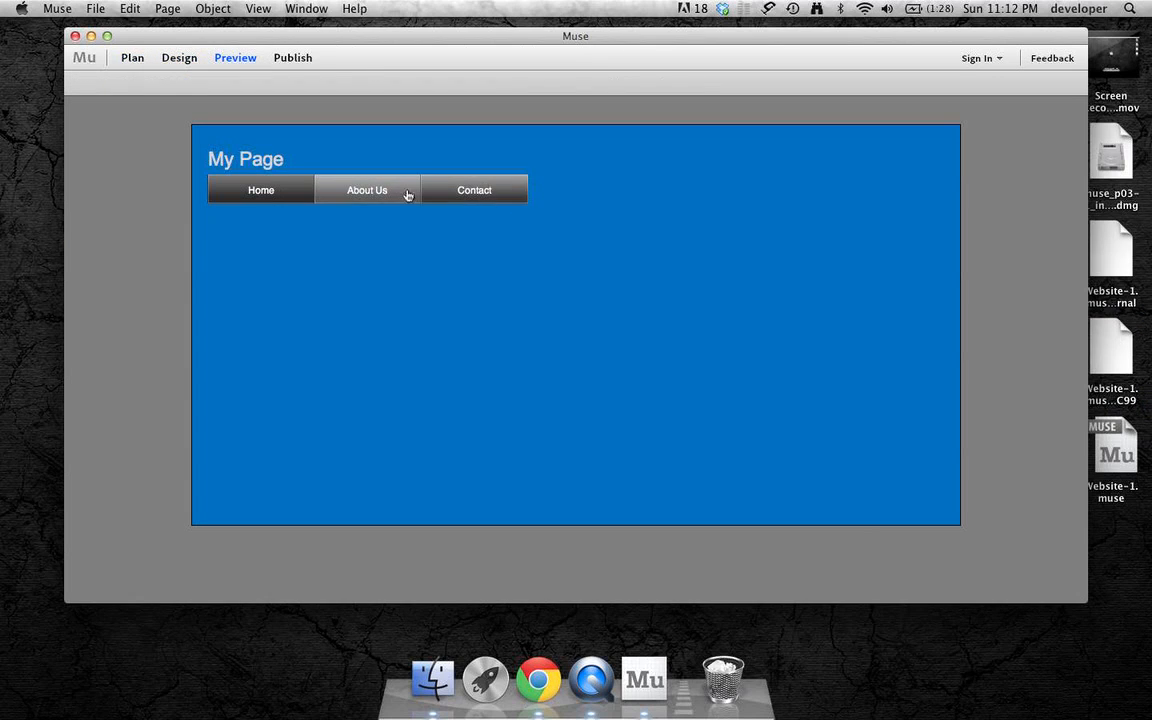
Test the menu bar links in the preview by visiting About Us, Contact and Home
{"action": "left_click", "coordinate": [368, 191]}
{"action": "left_click", "coordinate": [484, 194]}
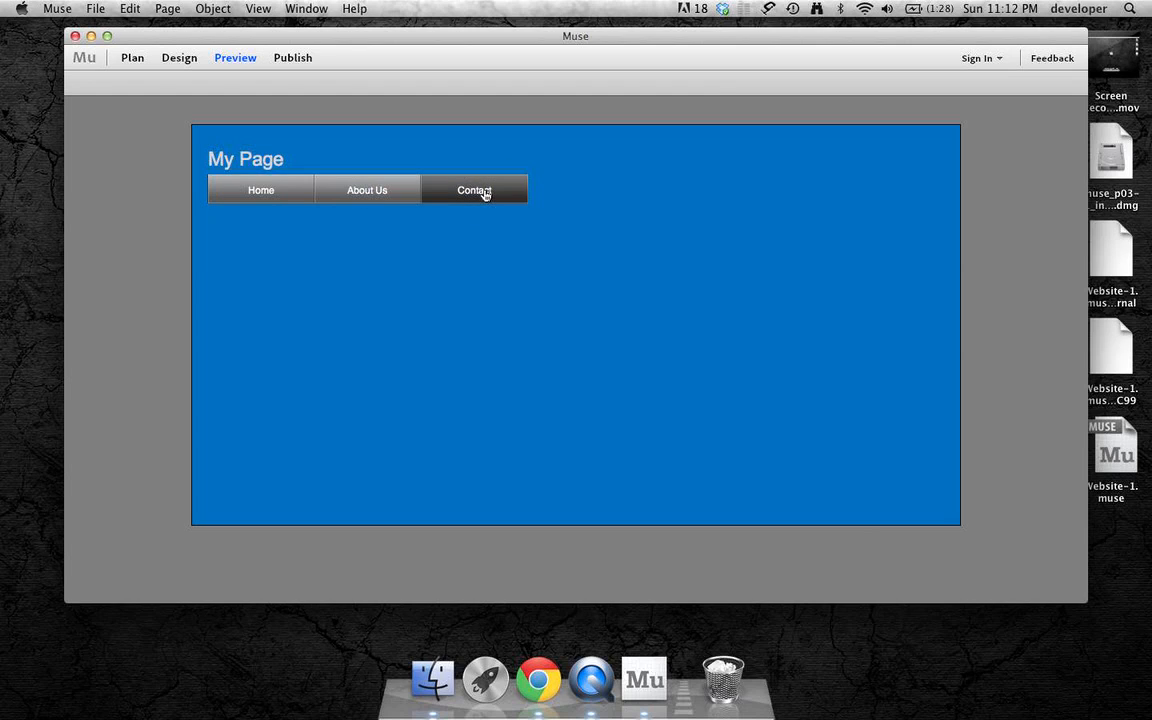
{"action": "left_click", "coordinate": [260, 194]}
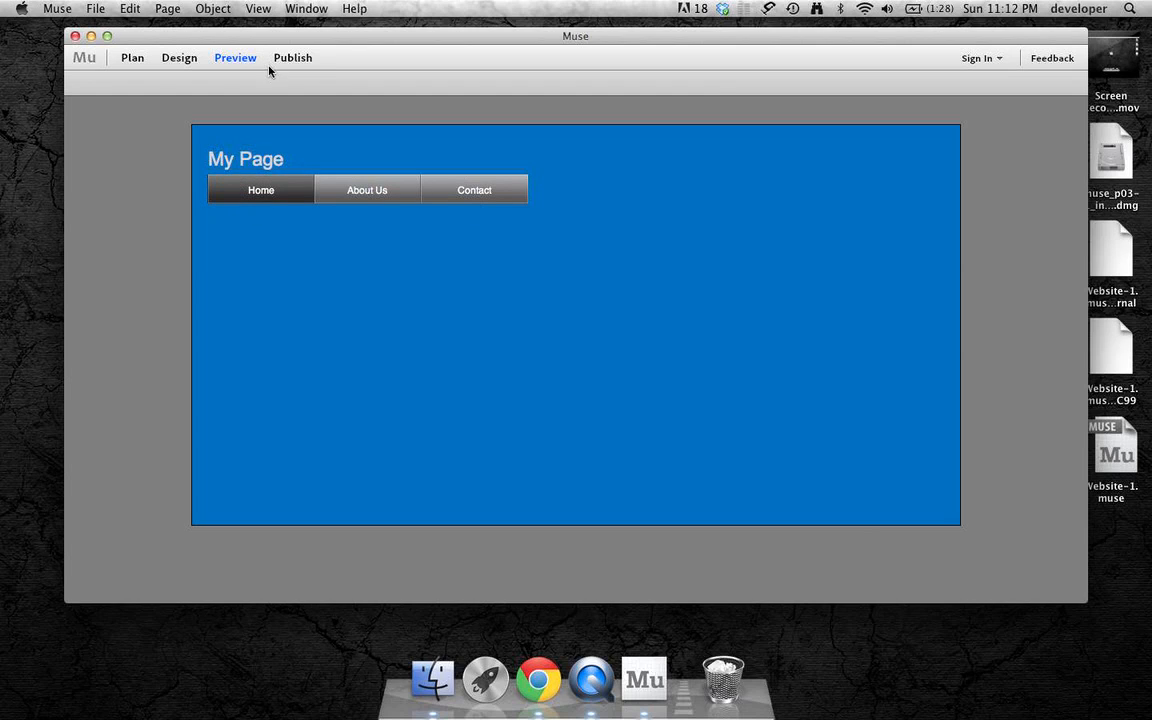
View the publishing sign-in form, always allowing Muse's keychain access, and cancel without signing in
{"action": "left_click", "coordinate": [305, 61]}
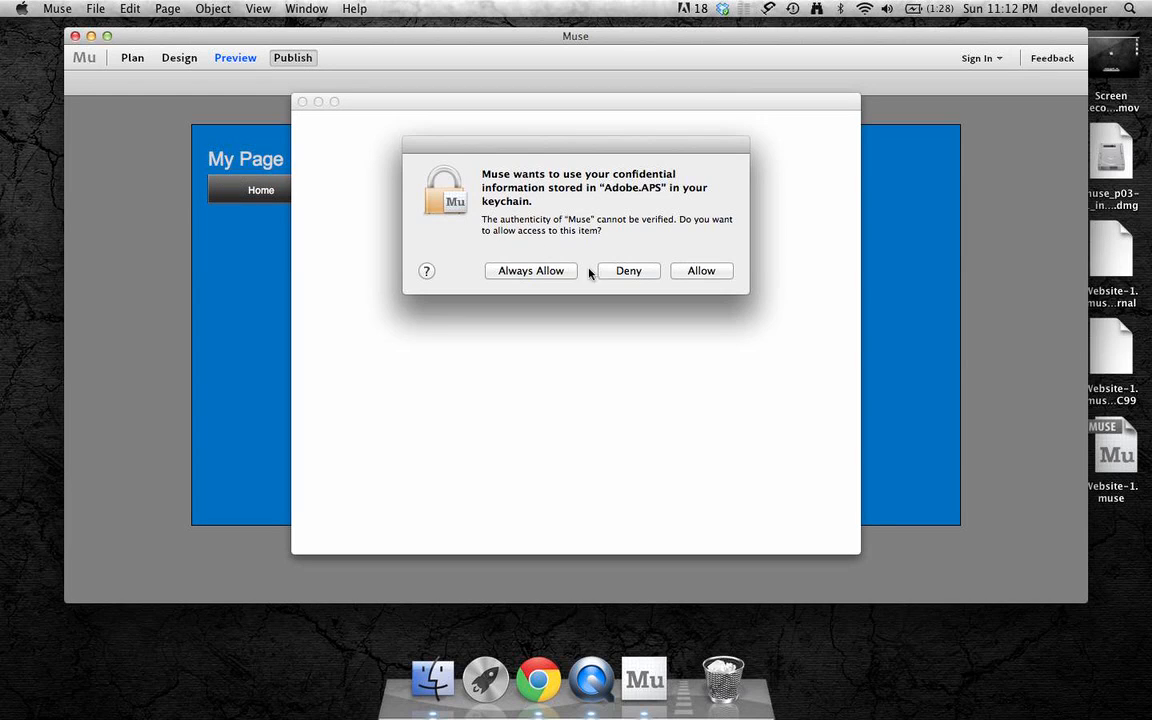
{"action": "left_click", "coordinate": [553, 268]}
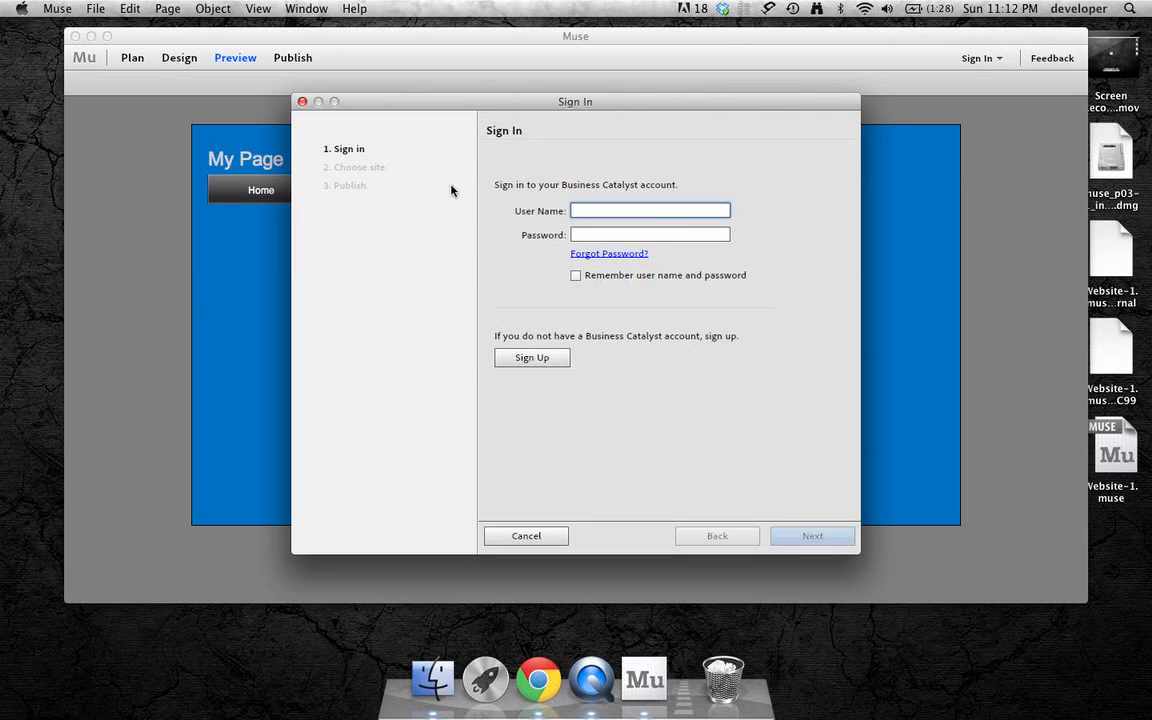
{"action": "left_click", "coordinate": [513, 536]}
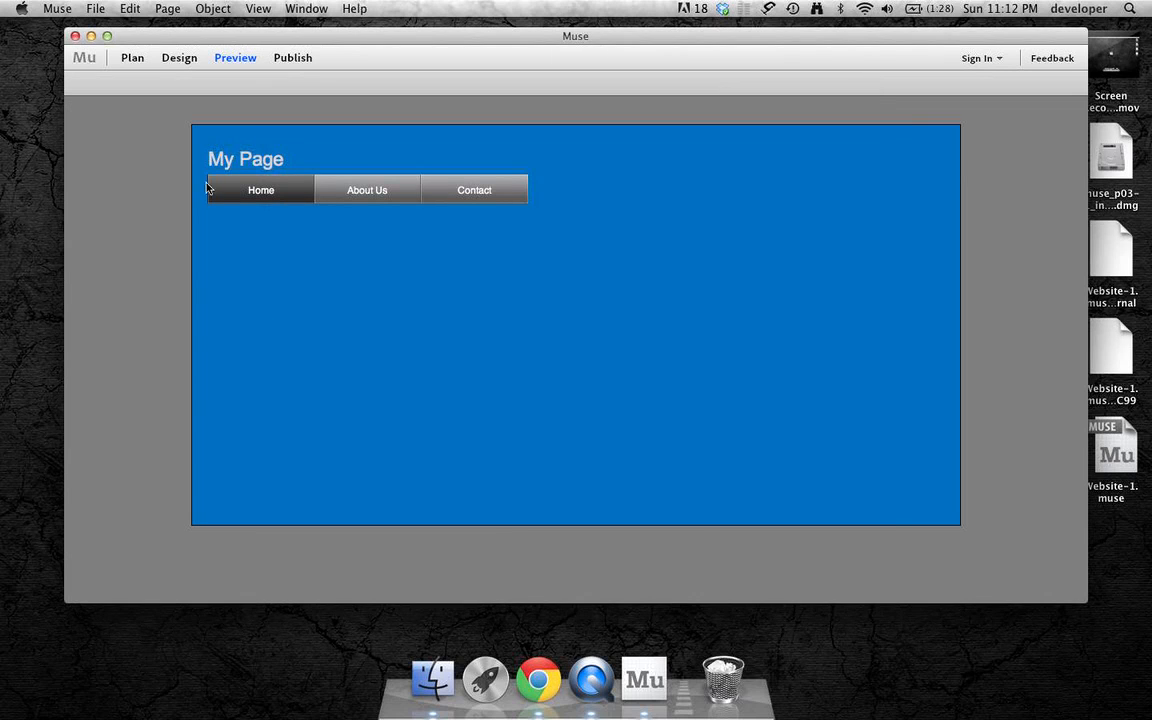
Examine the Export as HTML settings, including the option to export all unchanged content, and cancel the export
{"action": "left_click", "coordinate": [97, 12]}
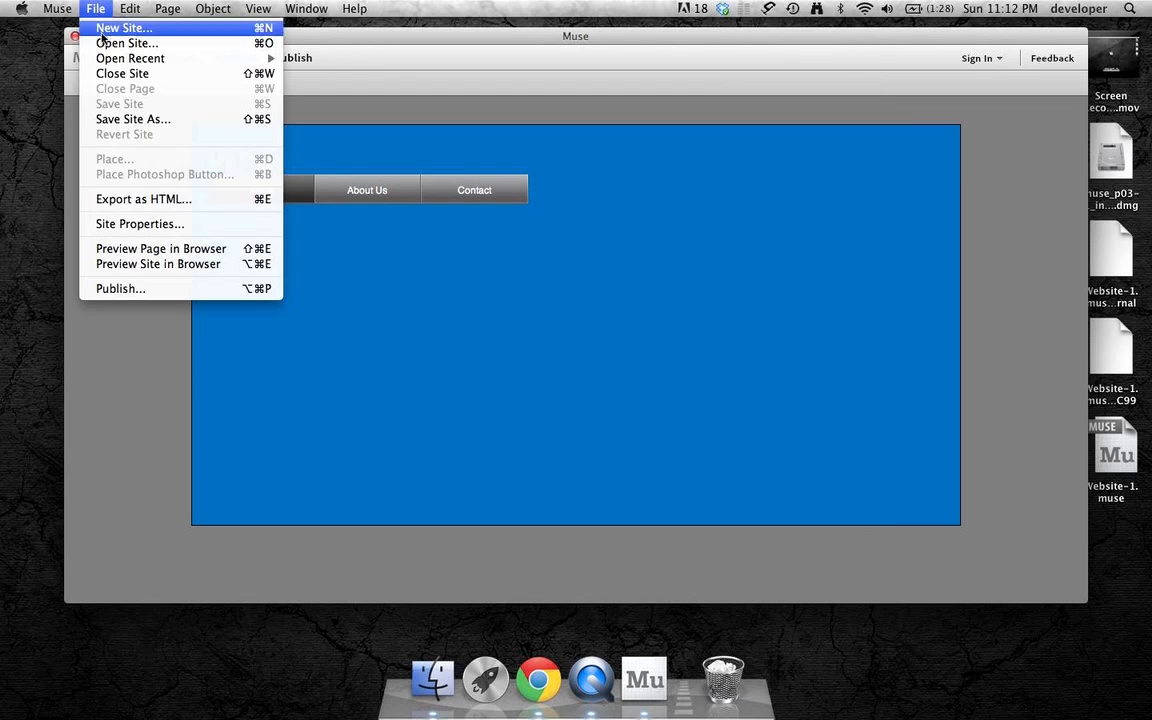
{"action": "left_click", "coordinate": [137, 200]}
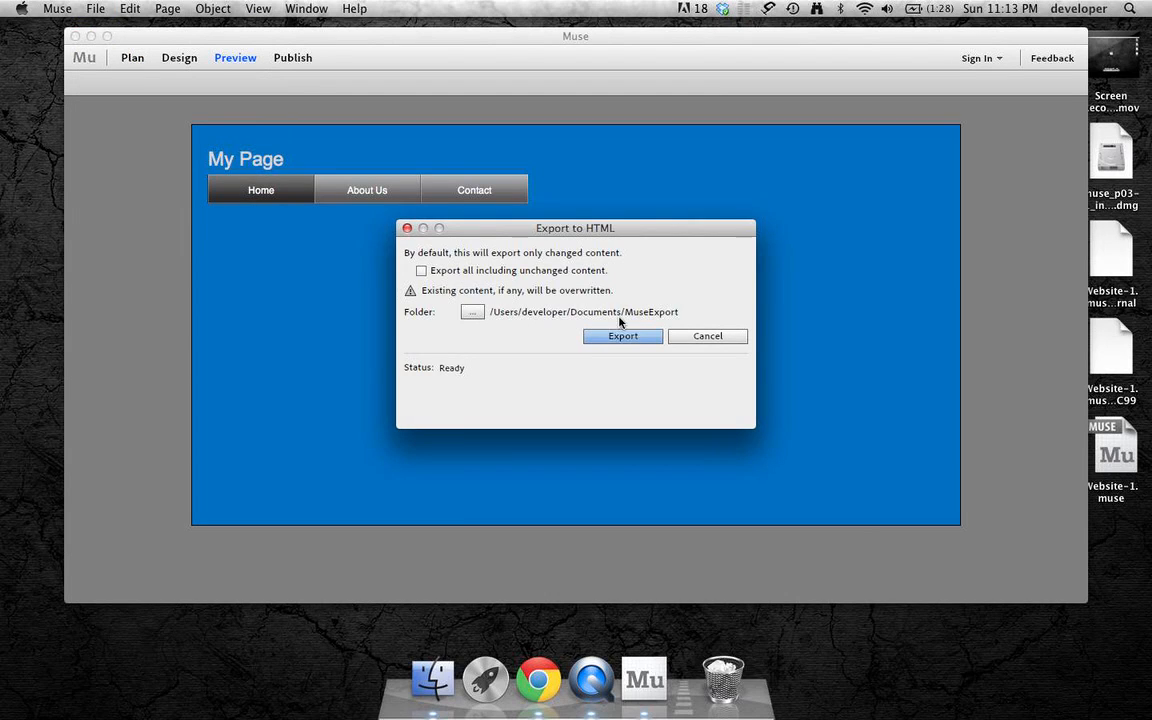
{"action": "left_click", "coordinate": [552, 274]}
{"action": "left_click", "coordinate": [552, 274]}
{"action": "left_click", "coordinate": [708, 337]}
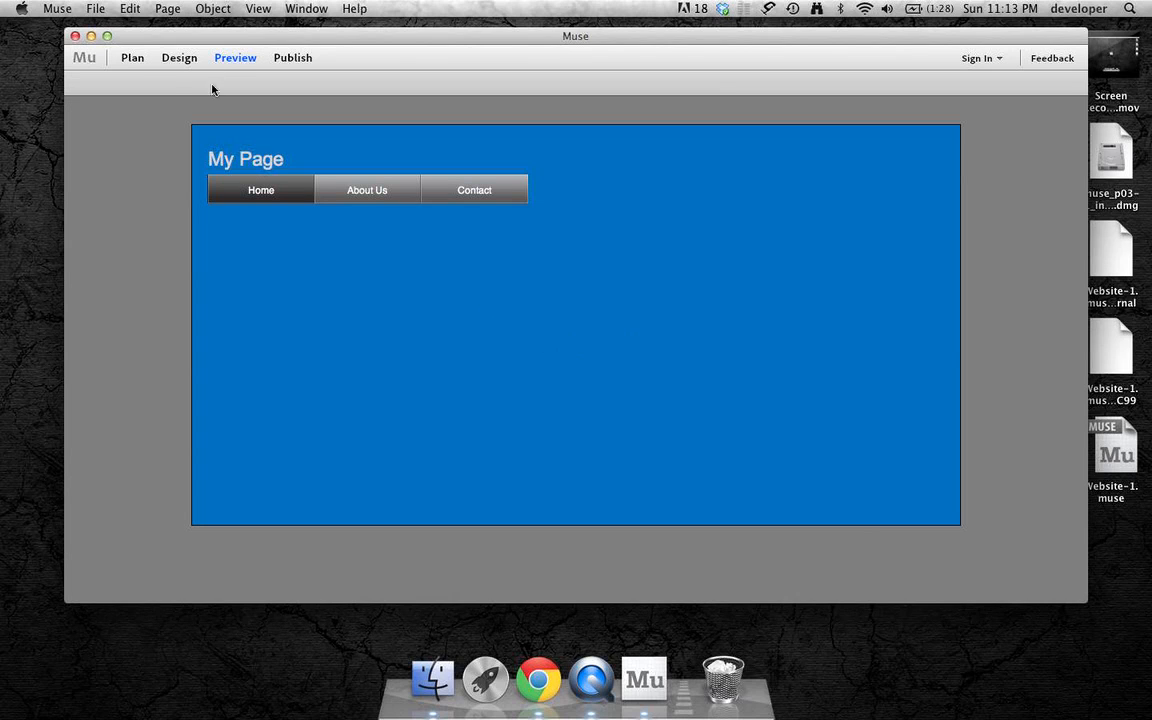
Return from the preview to the site plan and open productsMaster for design
{"action": "left_click", "coordinate": [174, 59]}
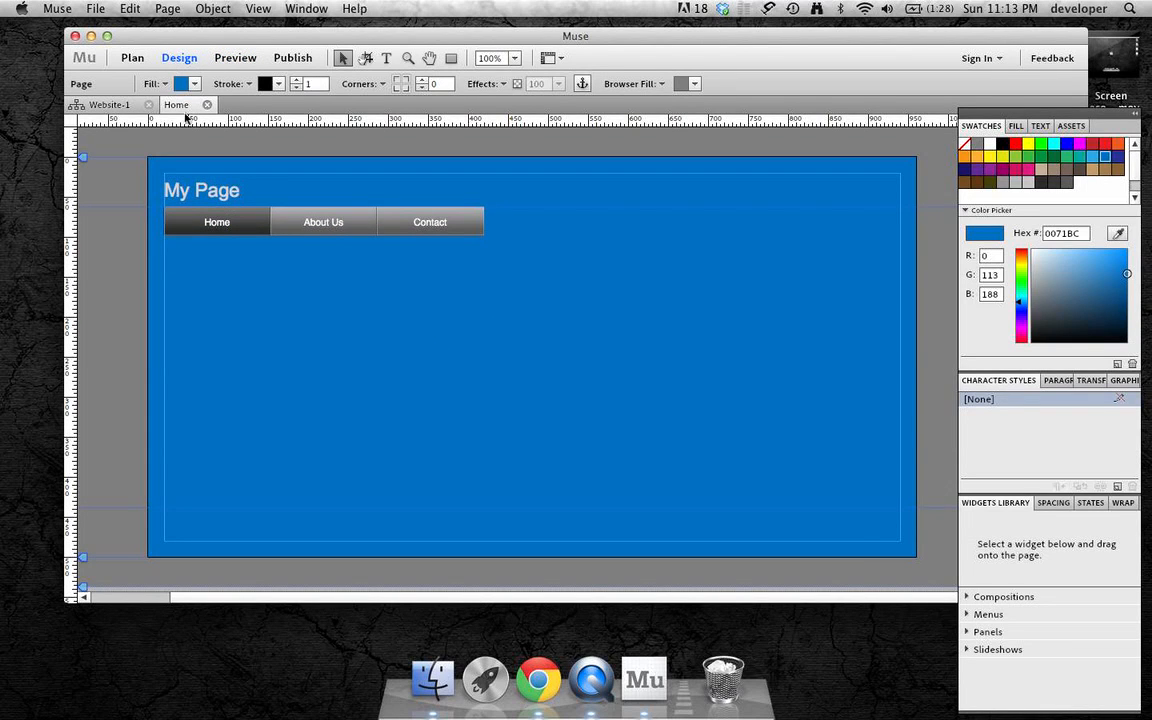
{"action": "left_click", "coordinate": [132, 58]}
{"action": "double_click", "coordinate": [340, 520]}
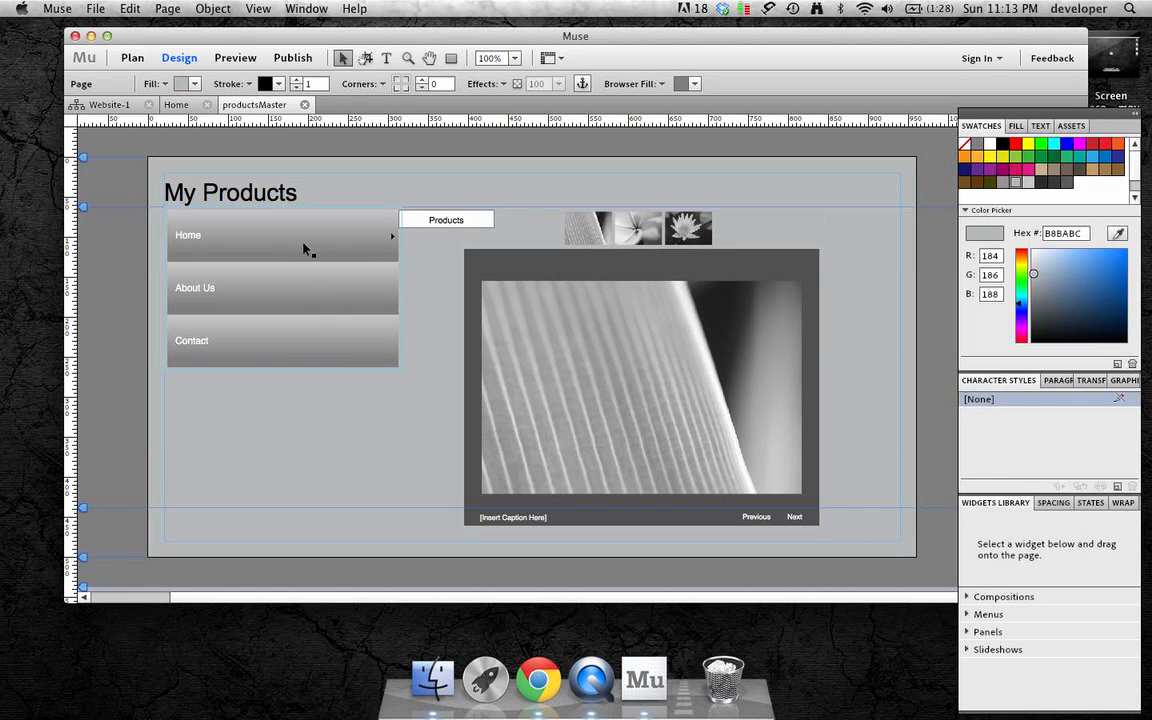
Examine the vertical menu's options and Menu Type choices, keep All Pages, and close the options
{"action": "left_click", "coordinate": [388, 240]}
{"action": "left_click", "coordinate": [423, 206]}
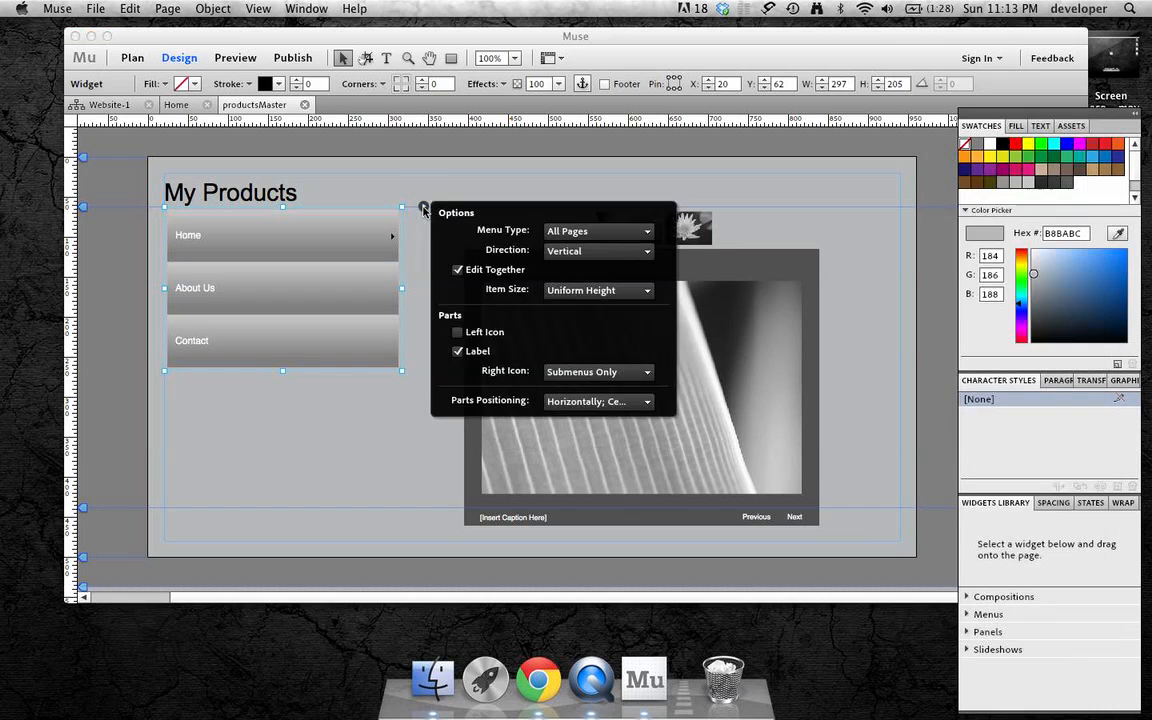
{"action": "left_click", "coordinate": [587, 232]}
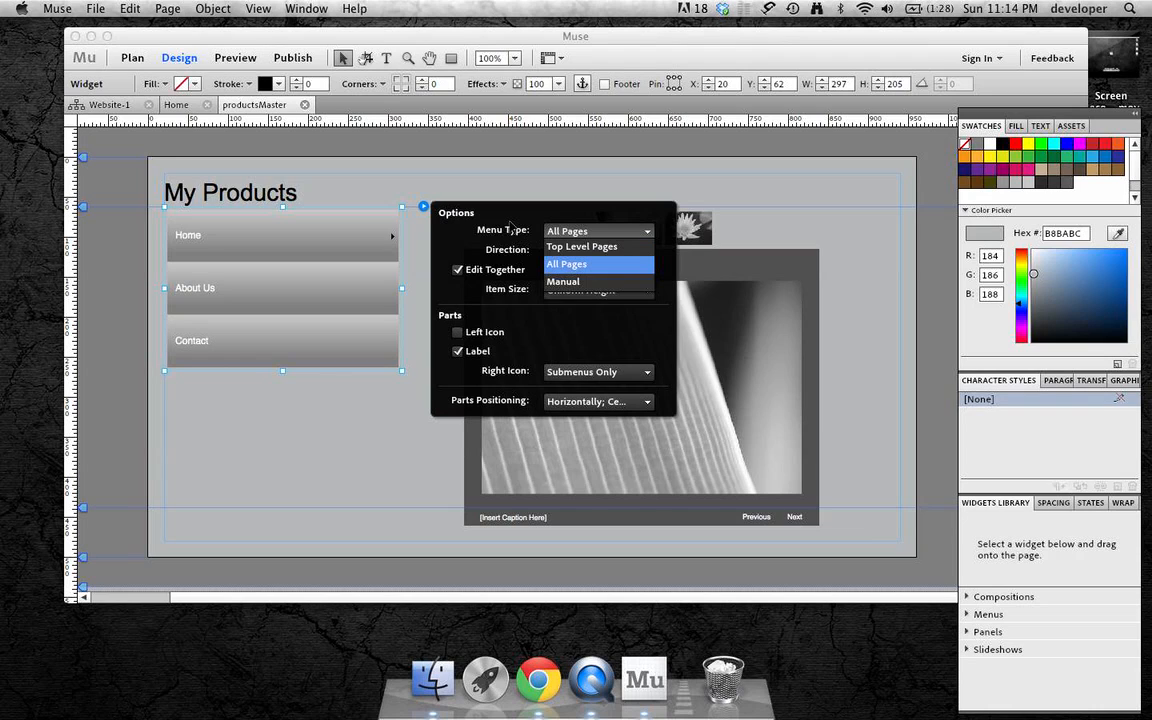
{"action": "left_click", "coordinate": [576, 265]}
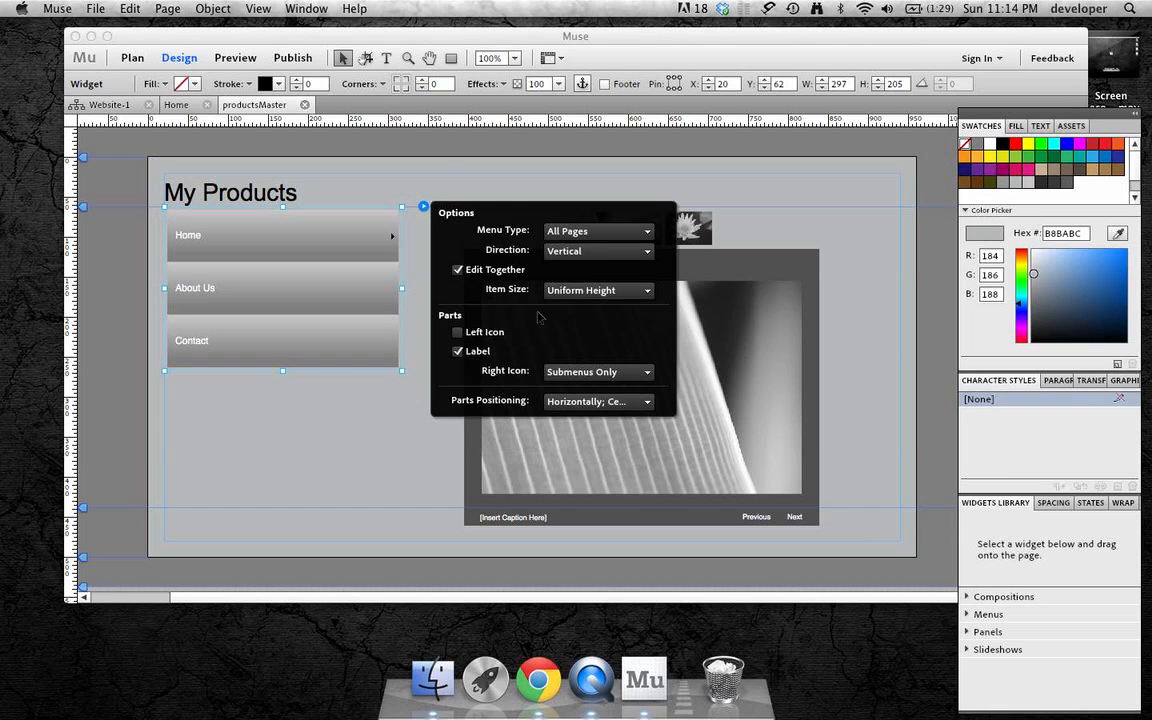
{"action": "left_click", "coordinate": [470, 184]}
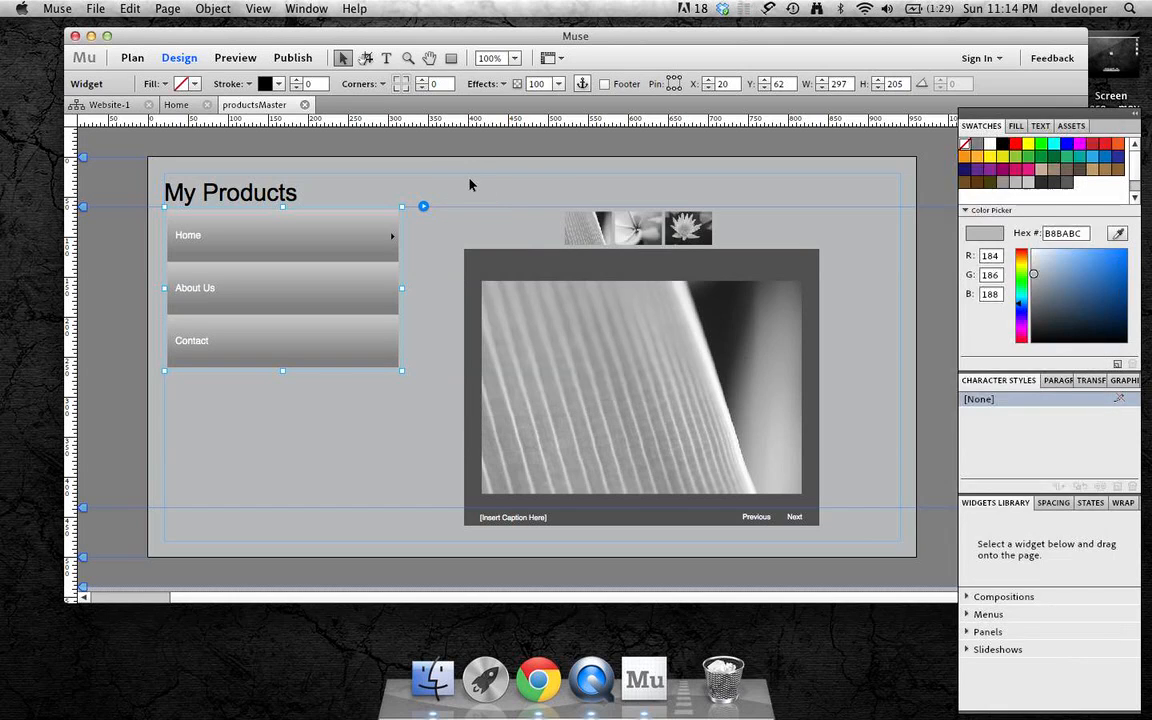